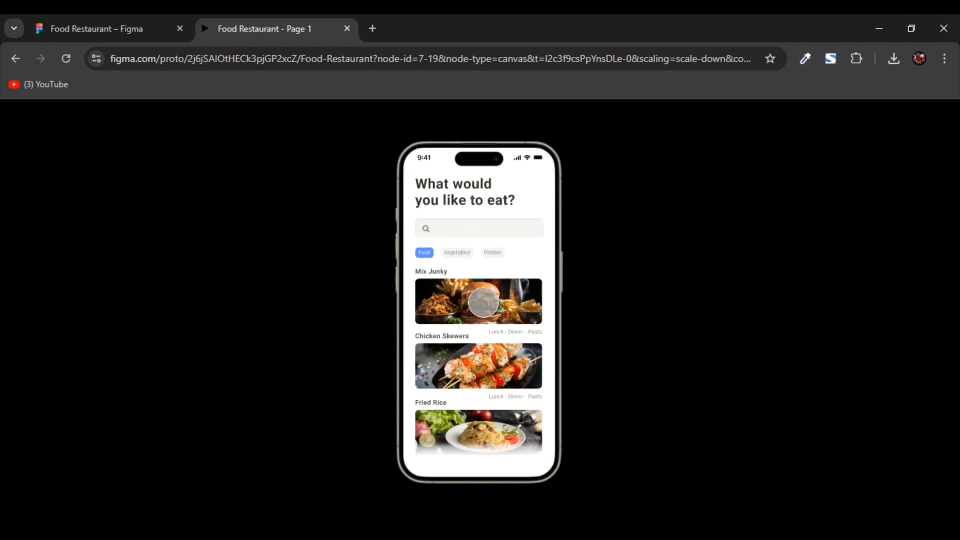
# - Try out the food app prototype by opening the Mix Junky card and continuing through the flow
pyautogui.click(465, 312)
pyautogui.click(486, 447)
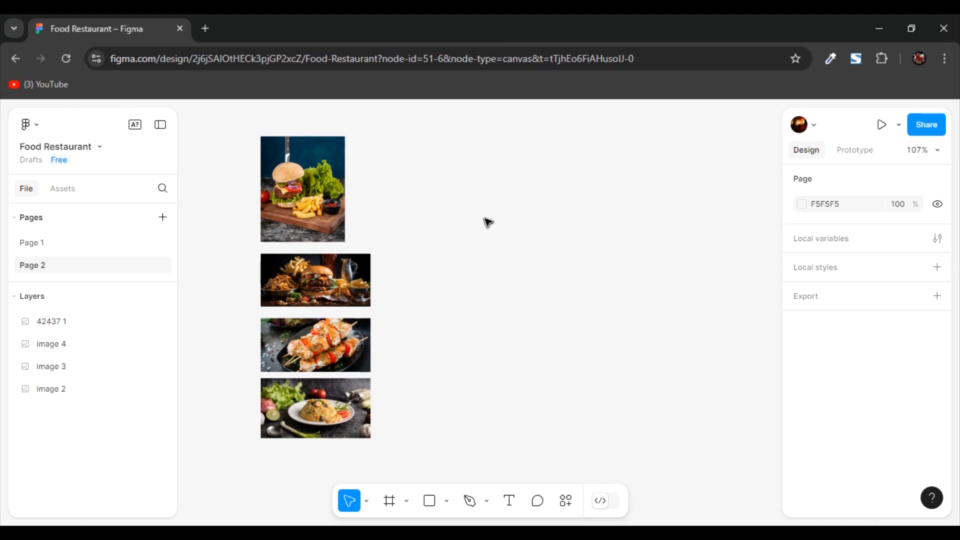
# - Add an iPhone 14 & 15 Pro frame to Page 2 and paste the copied 9:41 status bar at its top
pyautogui.press('f')
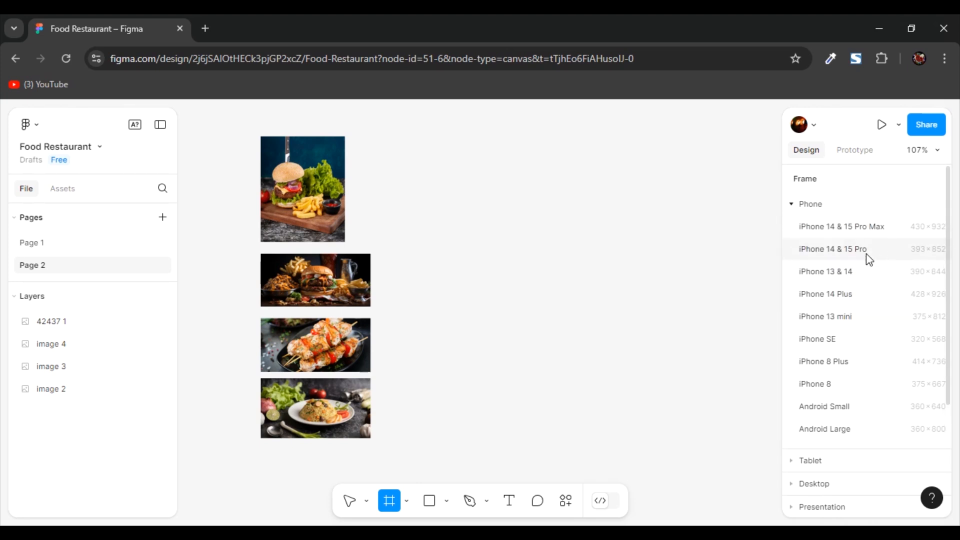
pyautogui.click(842, 251)
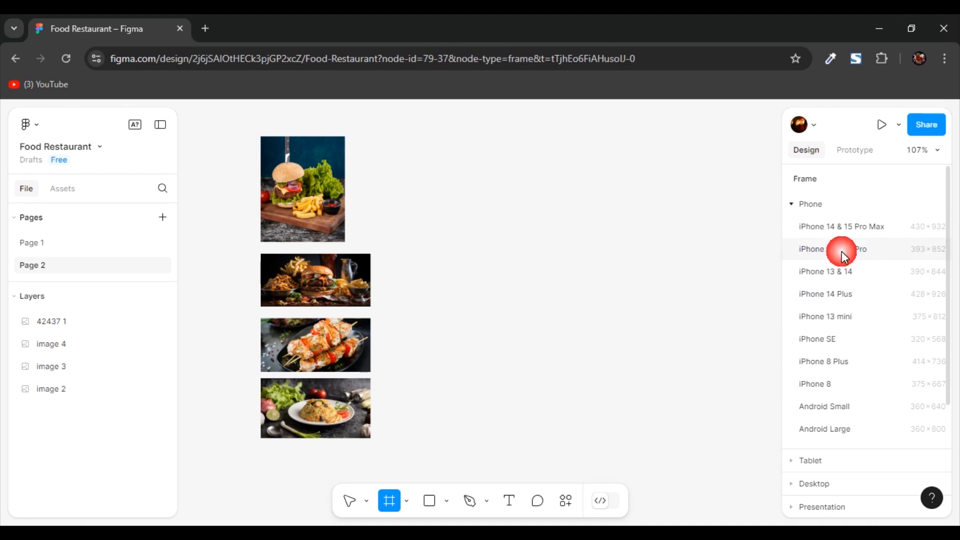
pyautogui.click(509, 139)
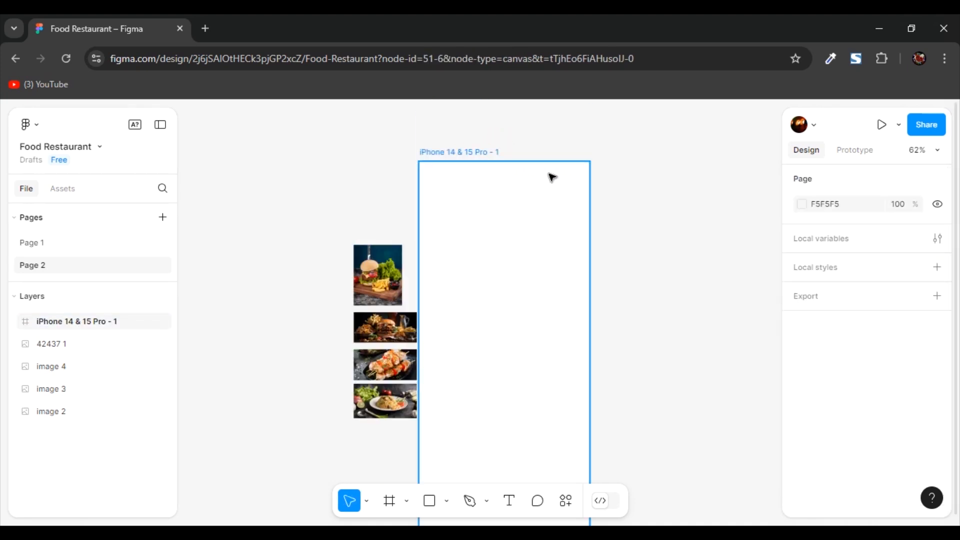
pyautogui.hotkey('ctrl', 'v')
pyautogui.click(649, 197)
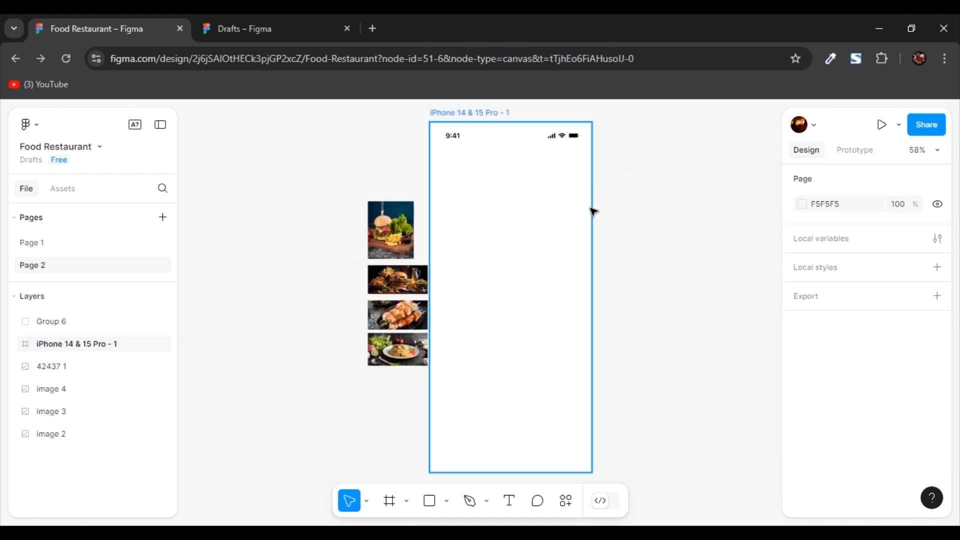
# - Search the Figma Community for "ios kit" resources, starting from the Drafts overview
pyautogui.click(233, 23)
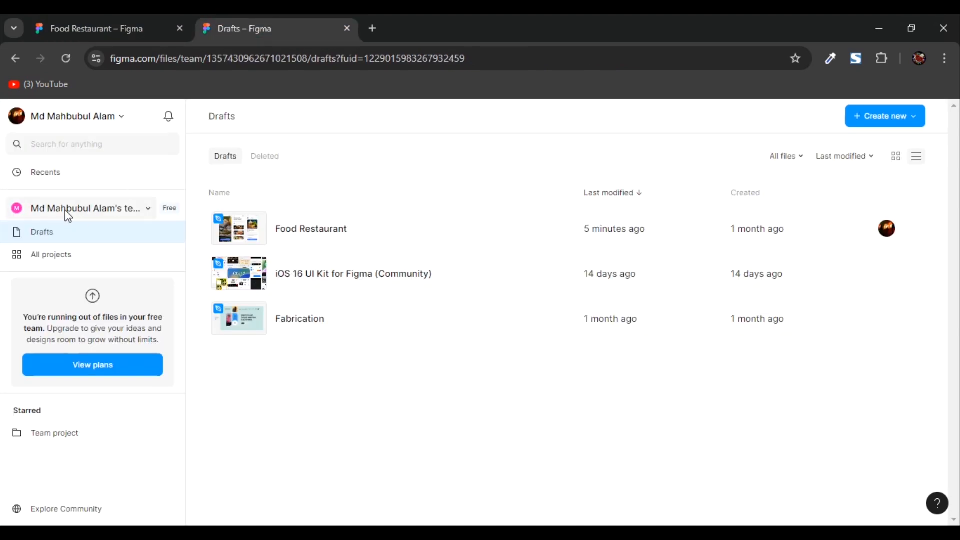
pyautogui.click(46, 508)
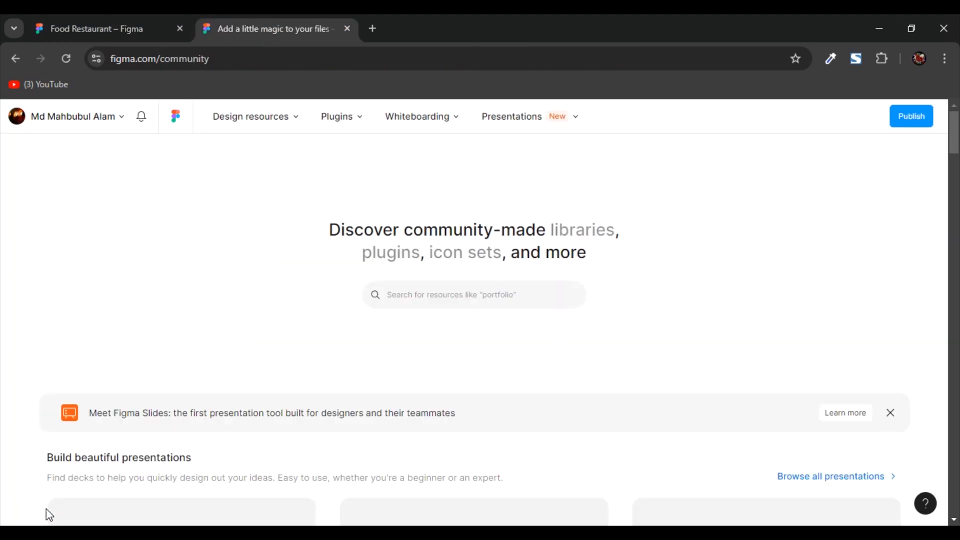
pyautogui.click(453, 289)
pyautogui.write('ios')
pyautogui.press('Return')
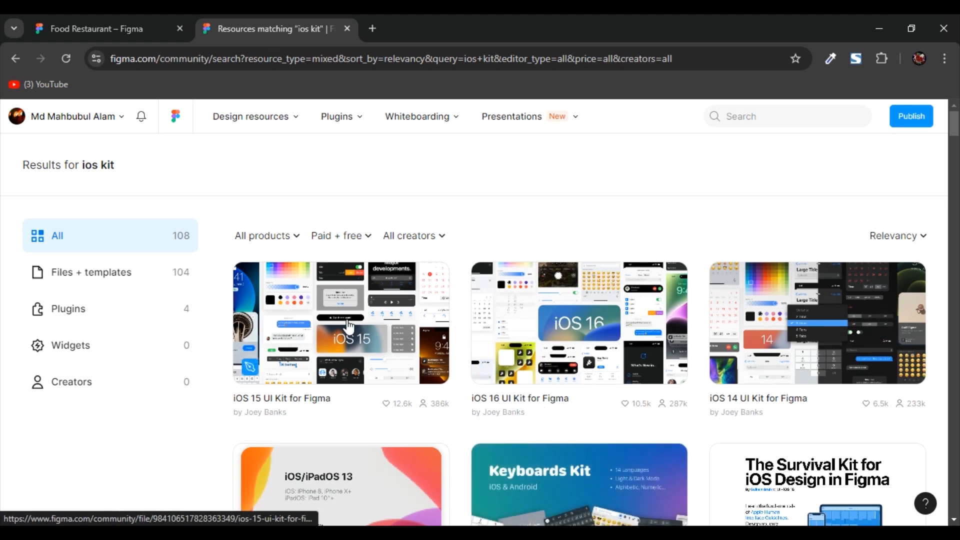
# - Open the iOS 15 UI Kit for Figma as a file and examine its status bar and navigation components
pyautogui.click(337, 403)
pyautogui.click(91, 389)
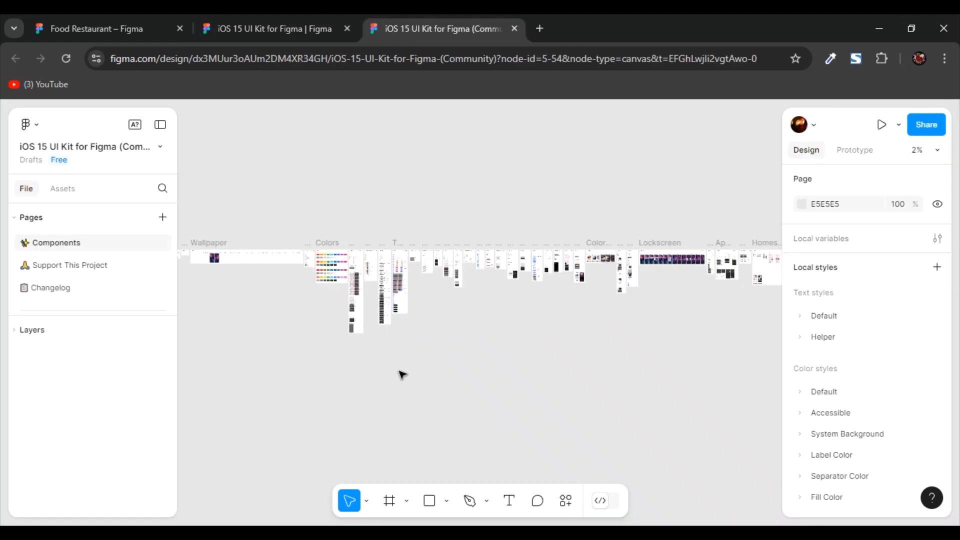
pyautogui.scroll(10, 402, 374)
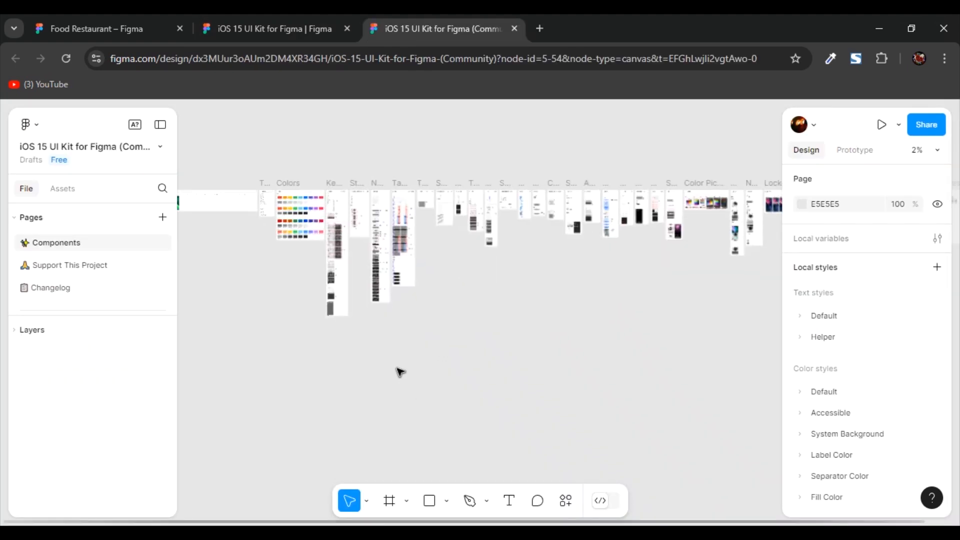
pyautogui.scroll(5, 287, 280)
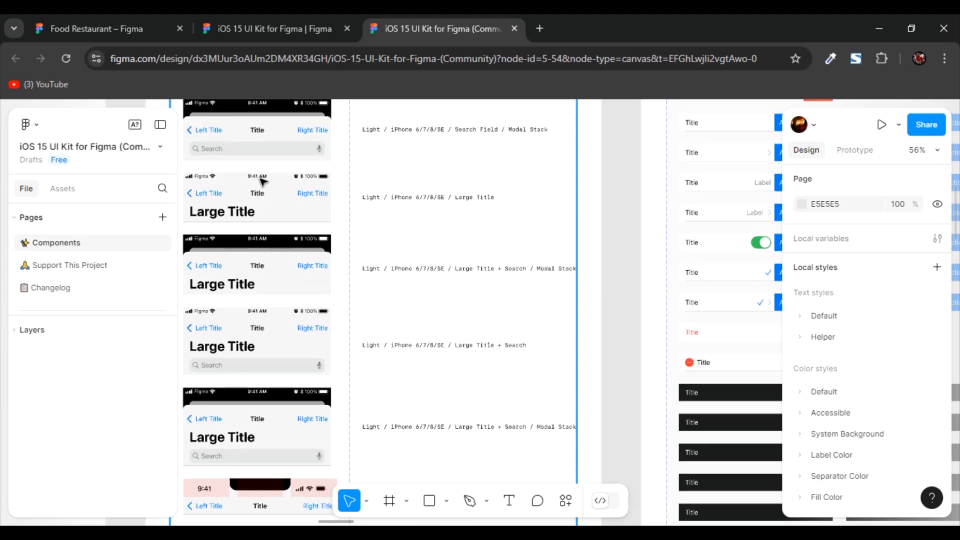
pyautogui.scroll(5, 281, 267)
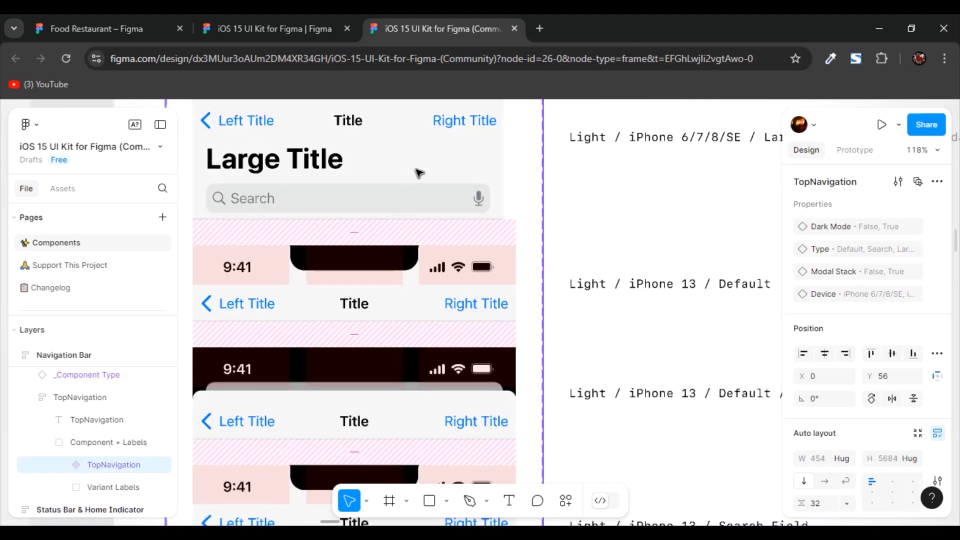
# - Return to the Food Restaurant file and move the phone frame with its status bar clear of the food images
pyautogui.click(104, 25)
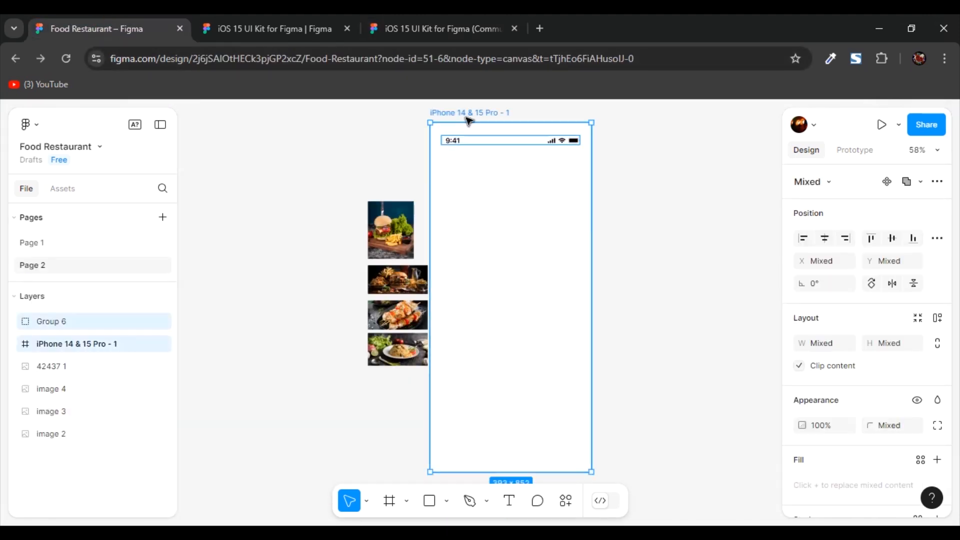
pyautogui.moveTo(469, 120); pyautogui.dragTo(499, 124)
pyautogui.moveTo(687, 242); pyautogui.dragTo(595, 241)
pyautogui.click(626, 225)
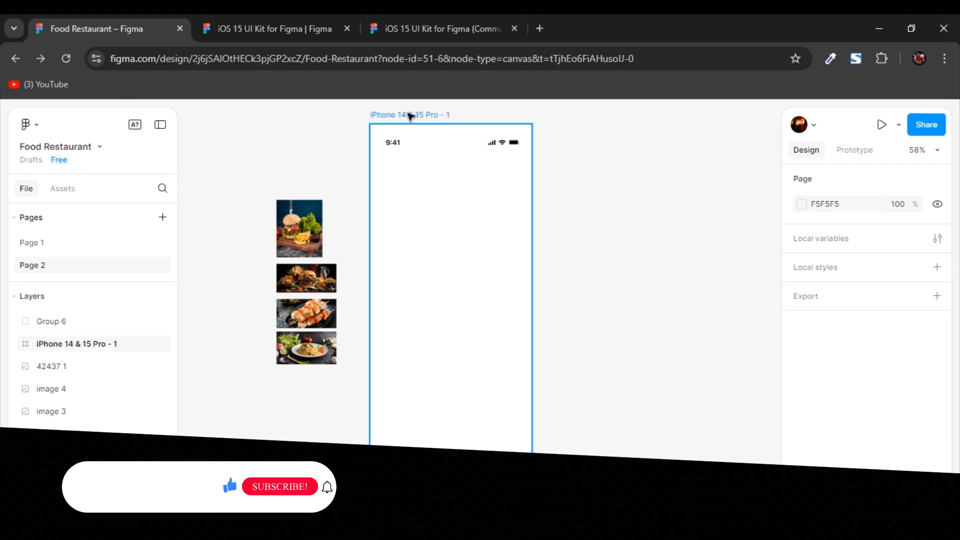
# - Set the corner radius of the iPhone 14 & 15 Pro frame to 20
pyautogui.click(409, 117)
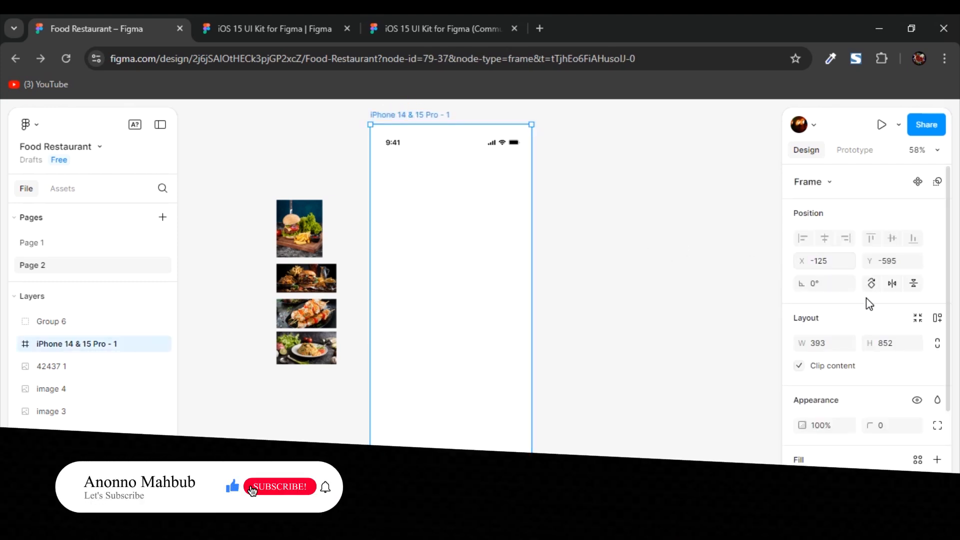
pyautogui.scroll(-3, 869, 303)
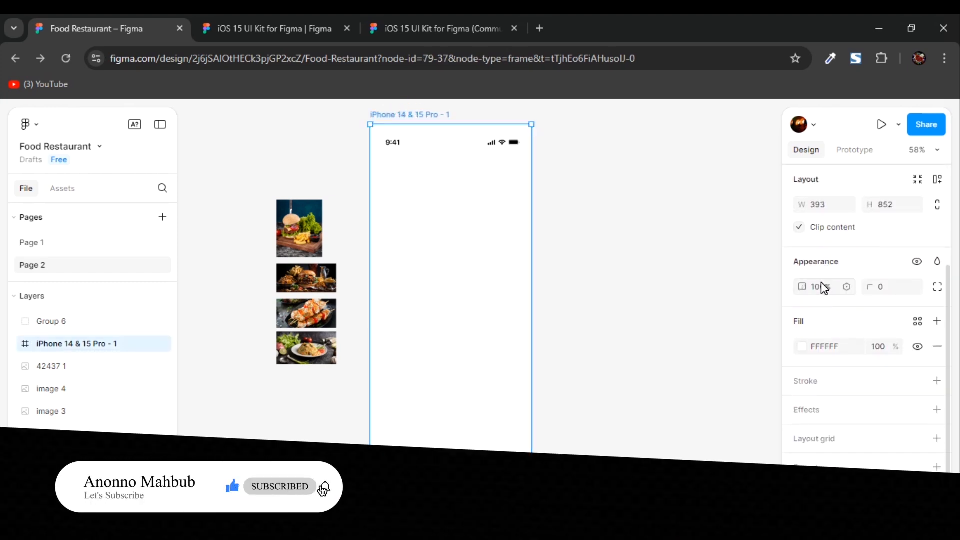
pyautogui.click(888, 287)
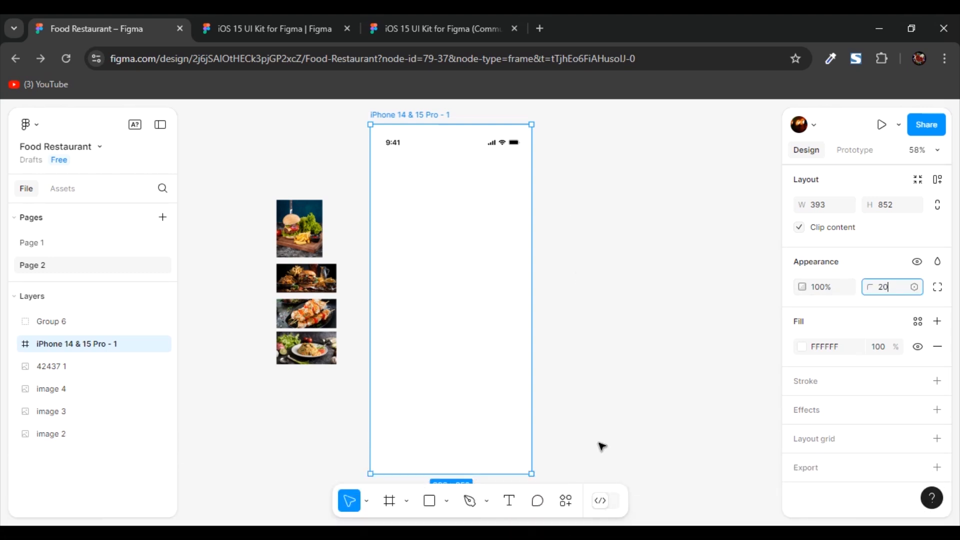
pyautogui.click(655, 268)
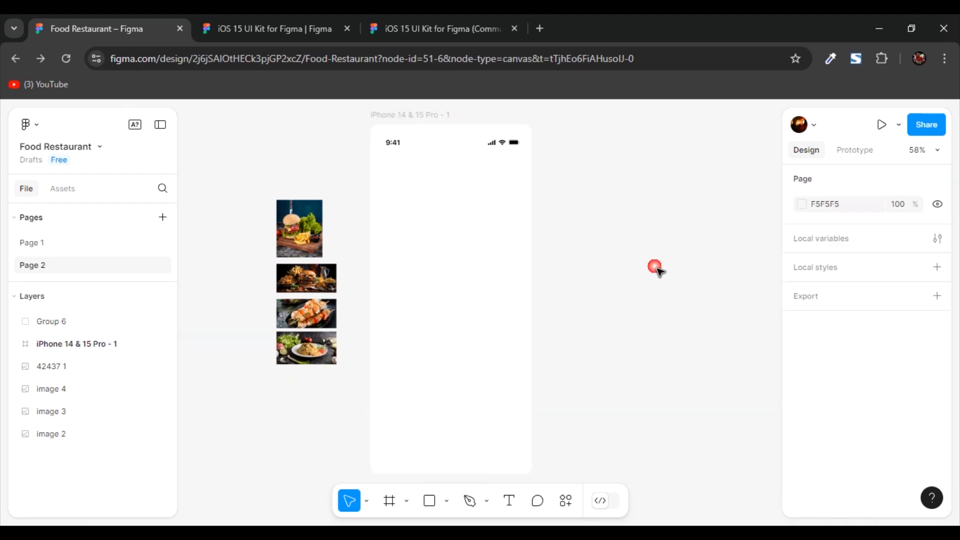
pyautogui.scroll(5, 450, 150)
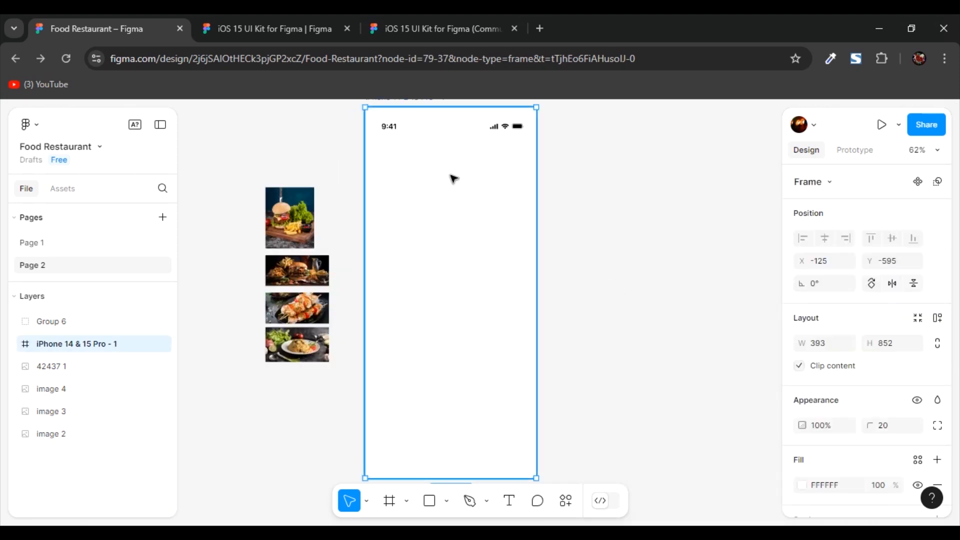
# - Draw a rectangle about 393 × 774 across the phone frame, starting below the status bar at about Y 109
pyautogui.click(472, 191)
pyautogui.press('f')
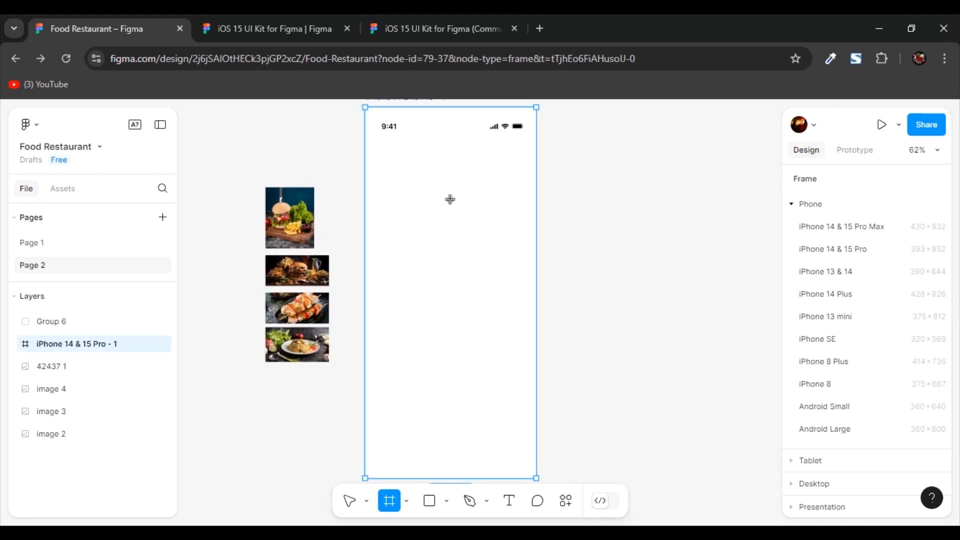
pyautogui.press('r')
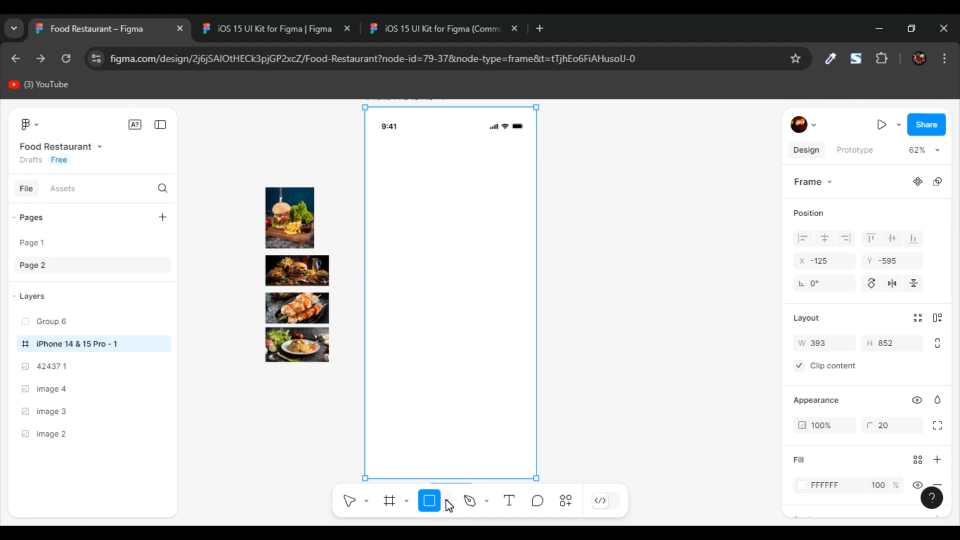
pyautogui.click(446, 501)
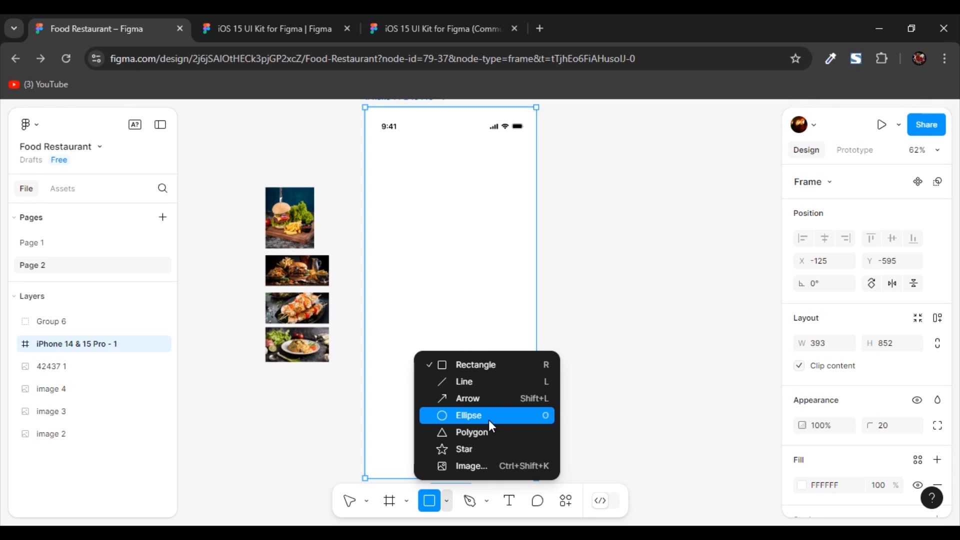
pyautogui.click(473, 365)
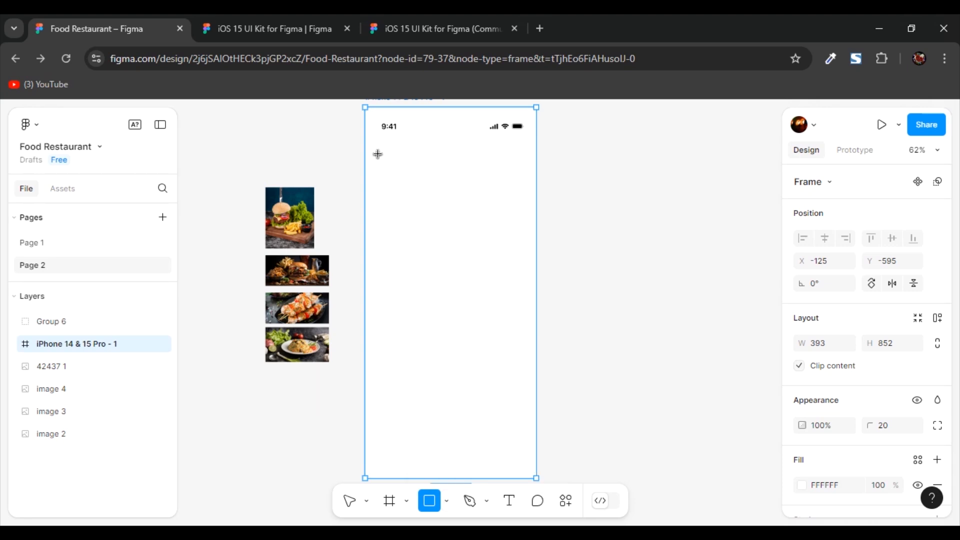
pyautogui.moveTo(365, 141); pyautogui.dragTo(551, 488)
pyautogui.click(570, 210)
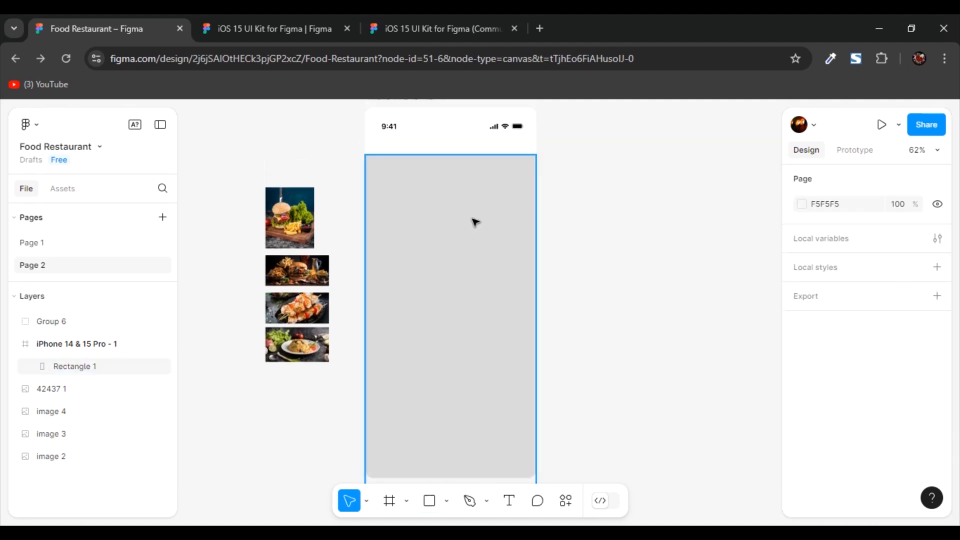
# - Round the corners of the grey rectangle in the phone frame by eye
pyautogui.click(486, 211)
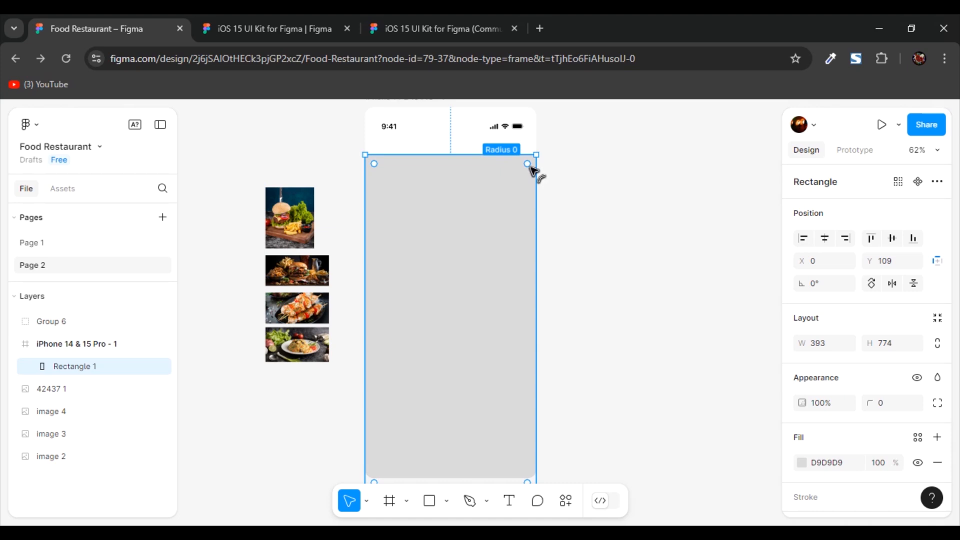
pyautogui.moveTo(528, 166); pyautogui.dragTo(523, 169)
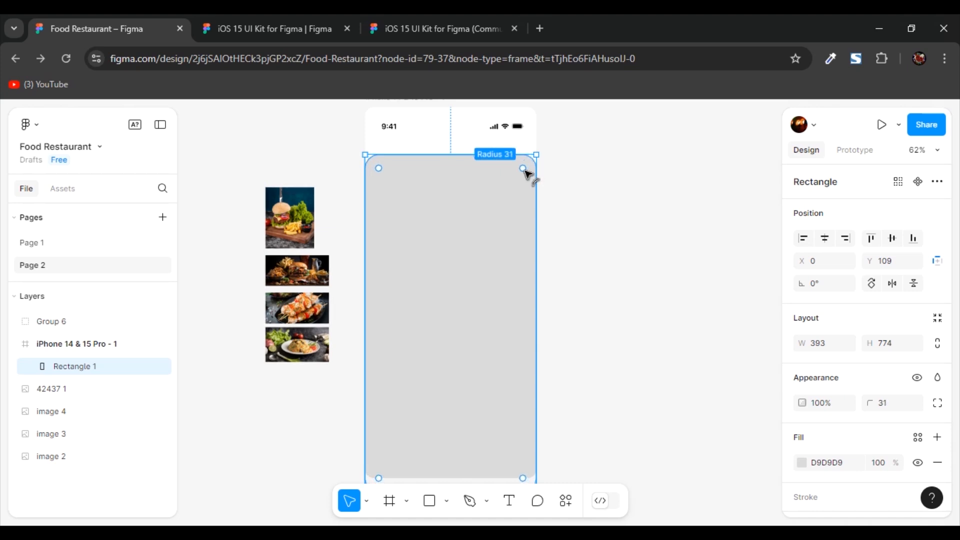
pyautogui.moveTo(524, 169); pyautogui.dragTo(543, 172)
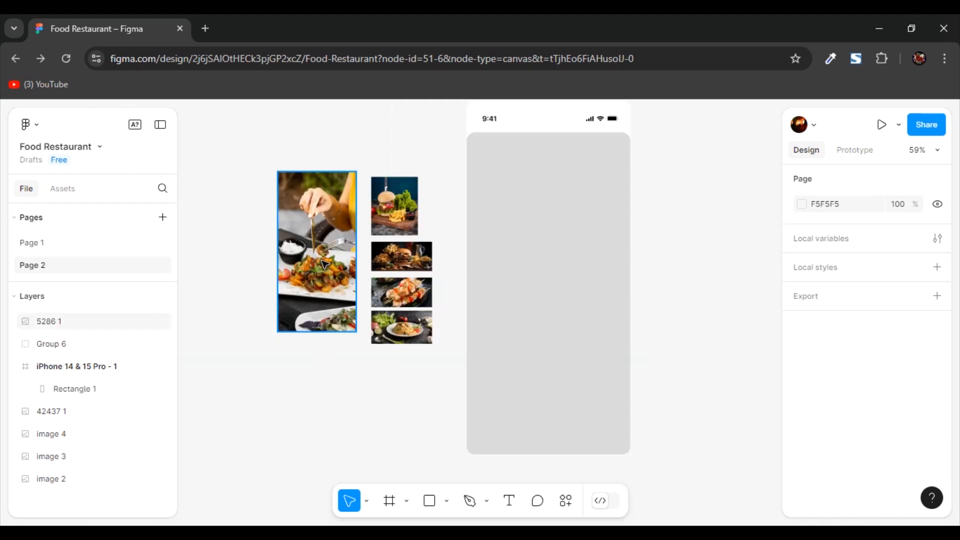
# - Place the 5286 1 food photo over the grey rectangle and enlarge it proportionally to about 405 × 797
pyautogui.moveTo(325, 264); pyautogui.dragTo(550, 270)
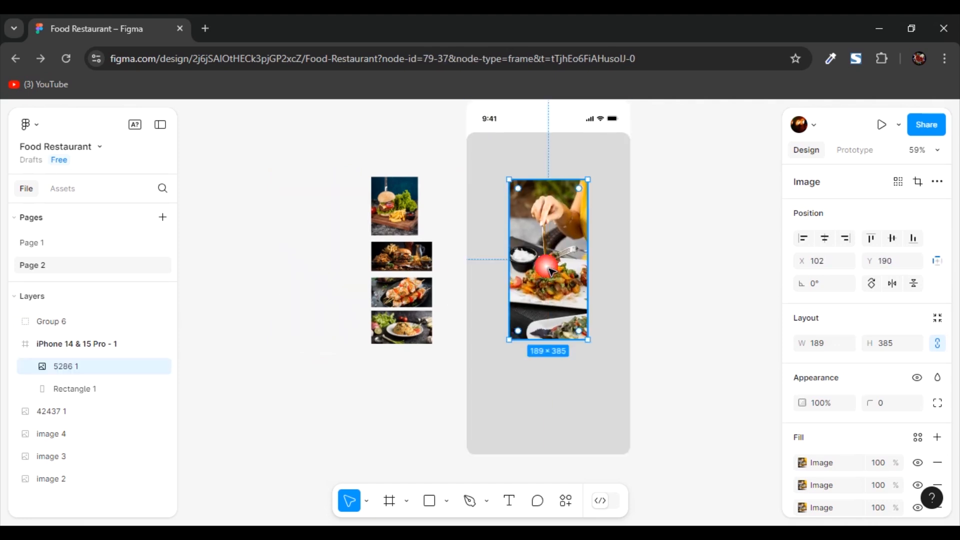
pyautogui.keyDown('ctrl'); pyautogui.scroll(3, 657, 270); pyautogui.keyUp('ctrl')
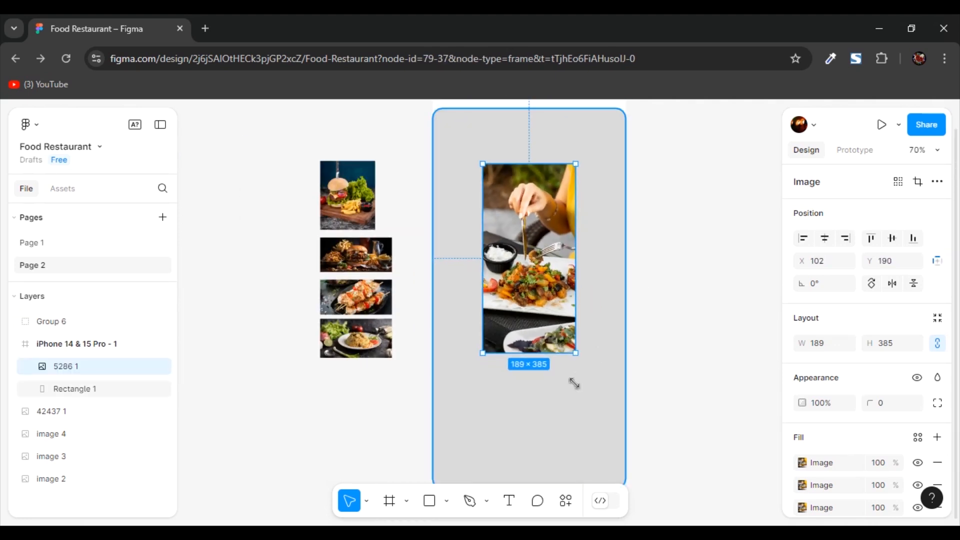
pyautogui.moveTo(589, 366); pyautogui.dragTo(640, 465)
pyautogui.scroll(-2, 621, 400)
pyautogui.scroll(-1, 572, 308)
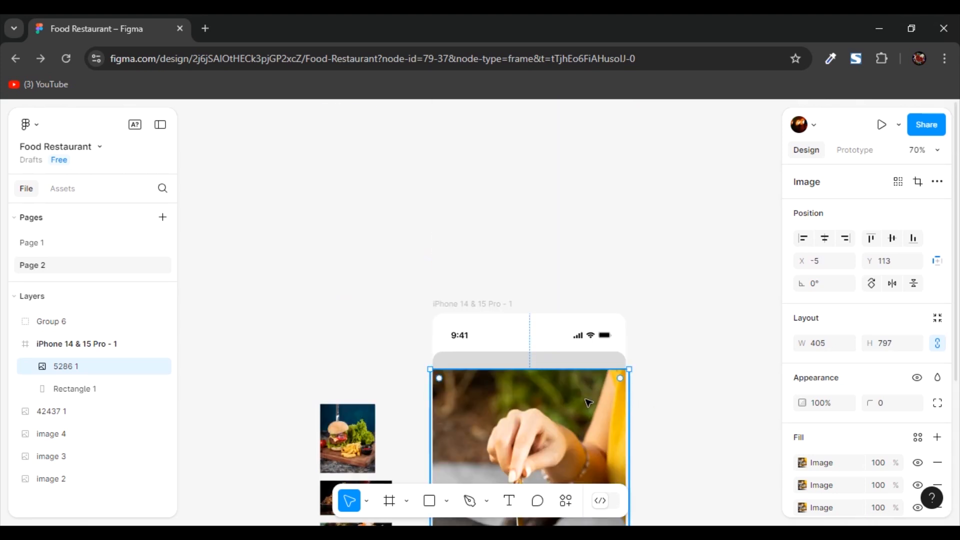
pyautogui.scroll(-4, 657, 379)
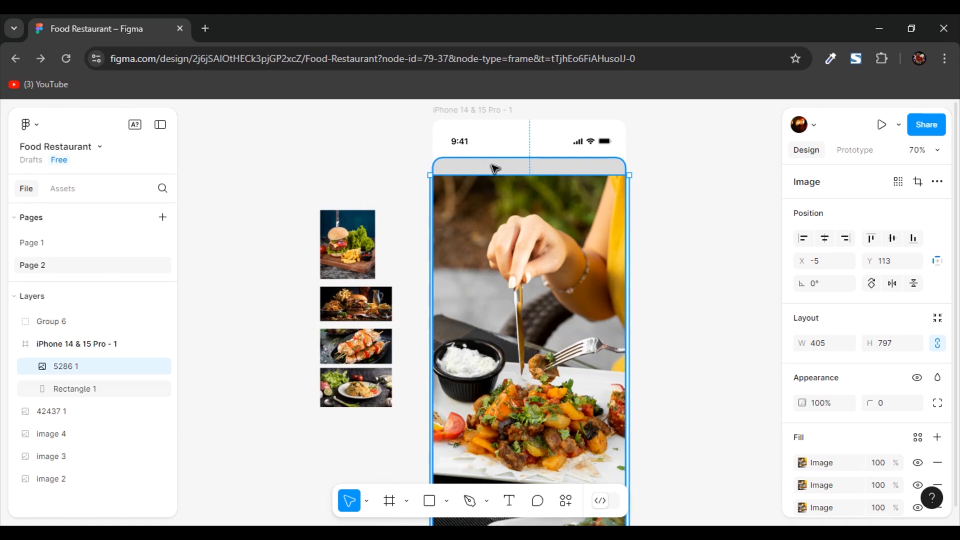
# - Mask the food photo with the rounded rectangle and shift the photo up to fill the mask
pyautogui.keyDown('shift'); pyautogui.click(494, 169); pyautogui.keyUp('shift')
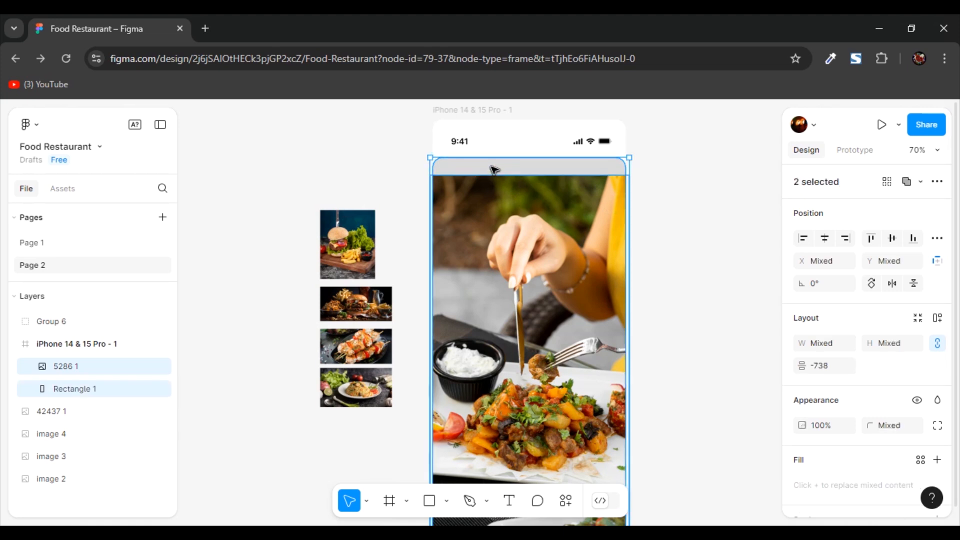
pyautogui.rightClick(495, 171)
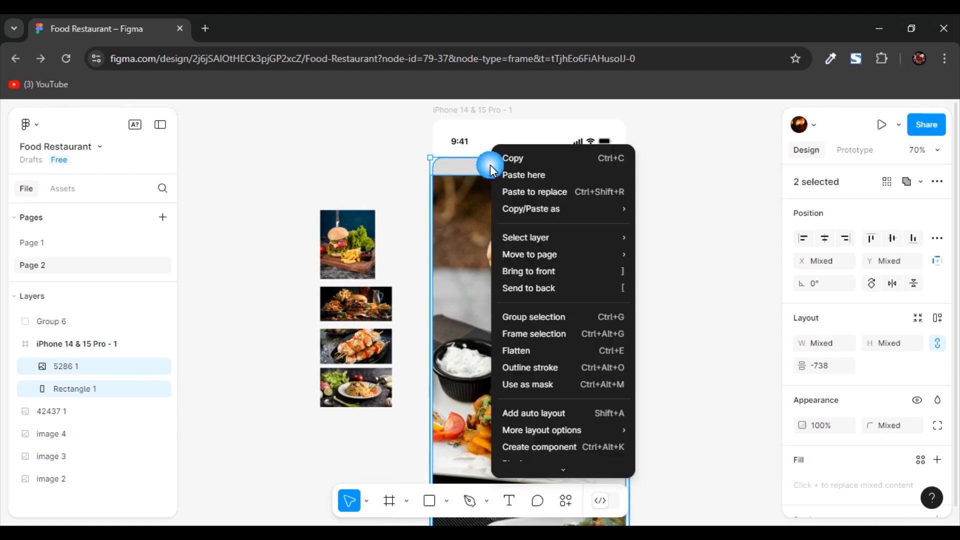
pyautogui.click(545, 381)
pyautogui.moveTo(520, 189); pyautogui.dragTo(519, 164)
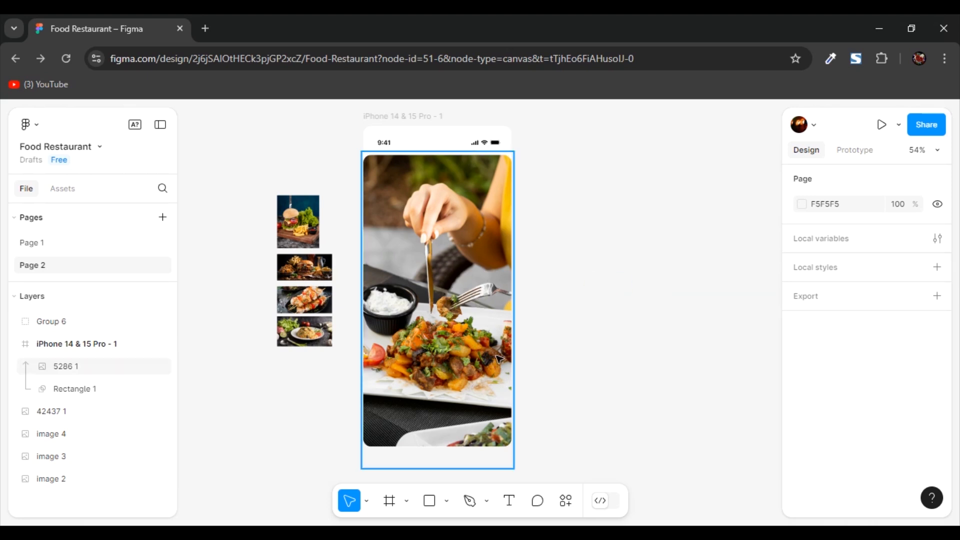
# - Draw a second rectangle about 393 × 765 over the masked food photo at about Y 87
pyautogui.click(428, 501)
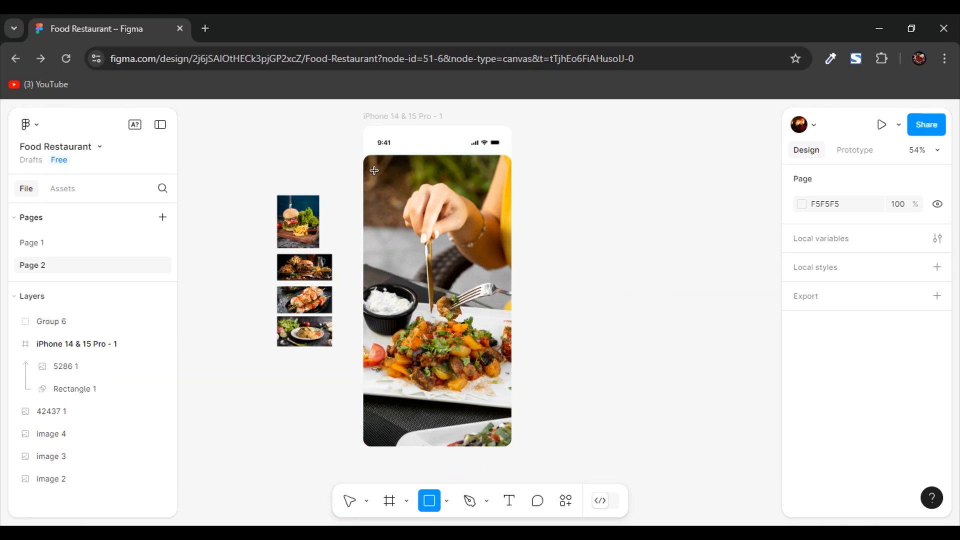
pyautogui.moveTo(364, 158); pyautogui.dragTo(521, 459)
pyautogui.click(477, 307)
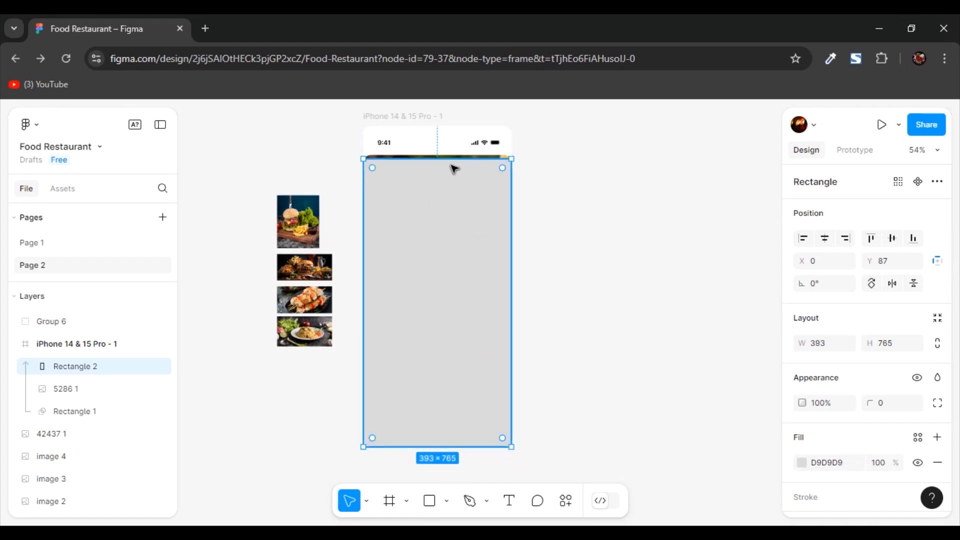
# - Fill the second rectangle over the food photo with near-black 040404 and convert the fill to a linear gradient
pyautogui.click(802, 376)
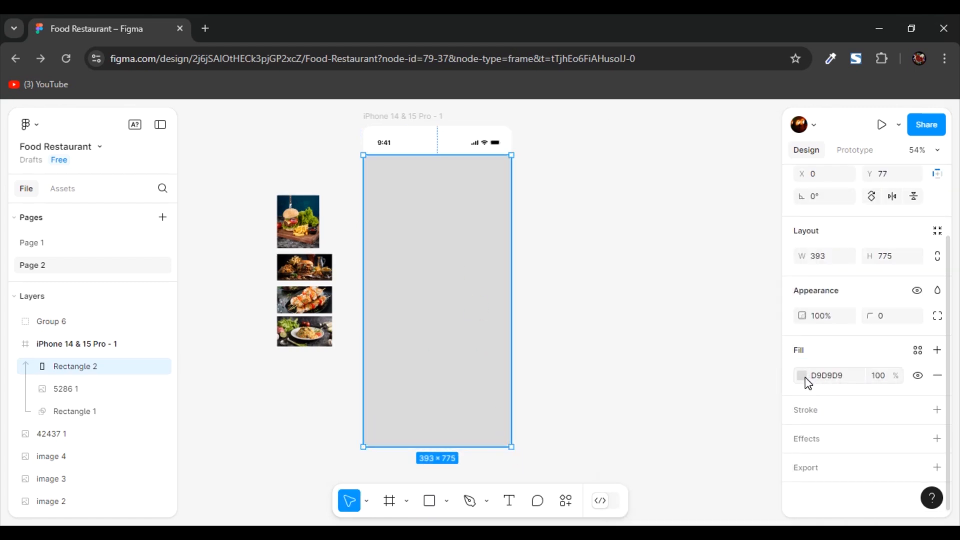
pyautogui.click(801, 374)
pyautogui.moveTo(685, 293); pyautogui.dragTo(607, 340)
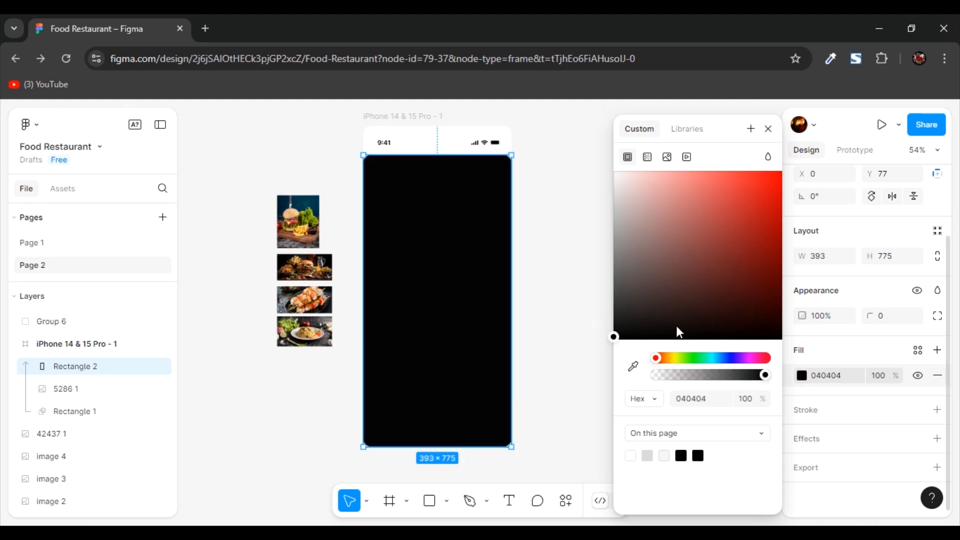
pyautogui.click(648, 159)
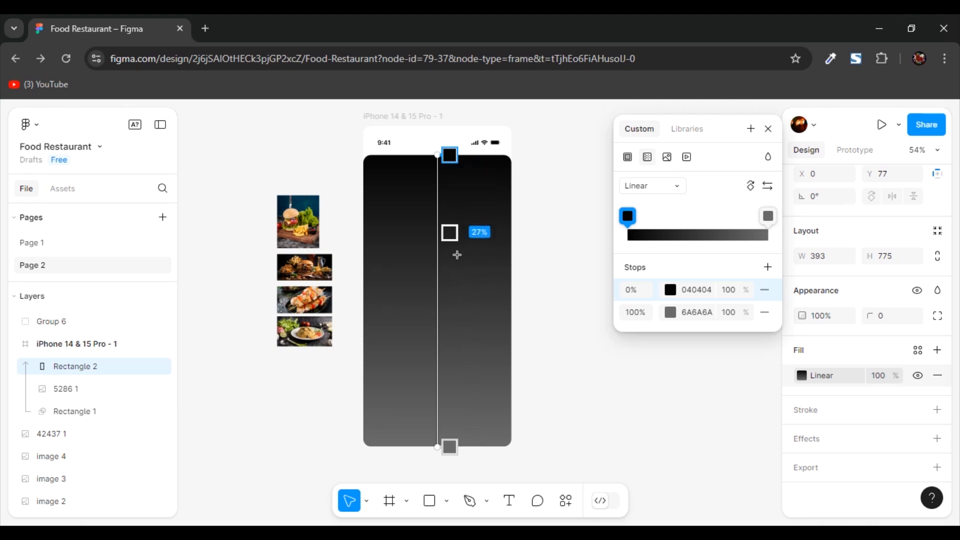
# - Add a gradient stop at 67% and lower the opacity of the 0% stop to 25%
pyautogui.moveTo(452, 301); pyautogui.dragTo(465, 363)
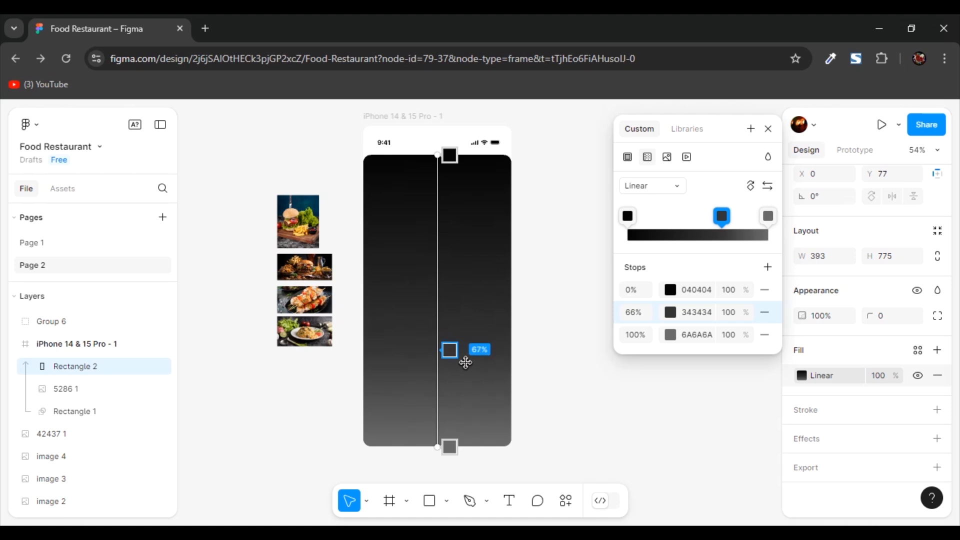
pyautogui.click(457, 162)
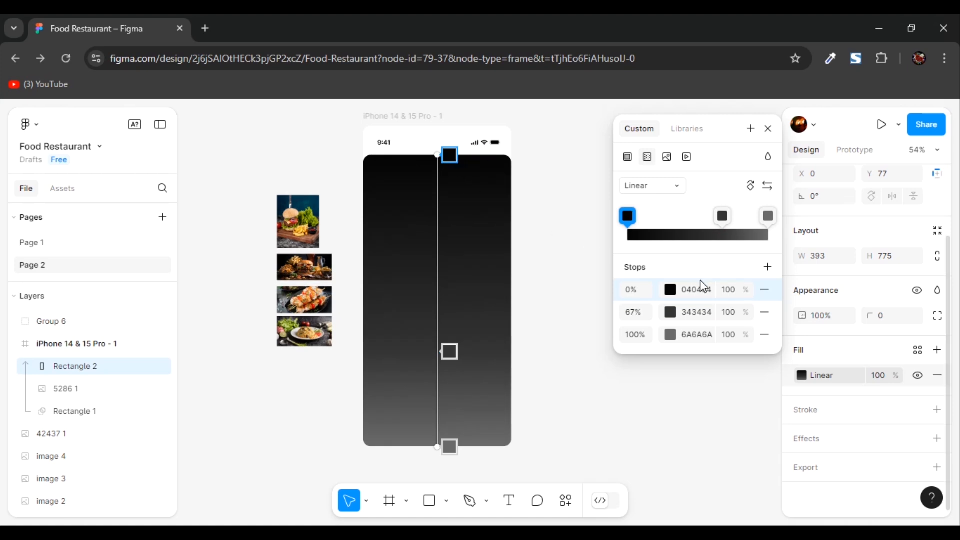
pyautogui.moveTo(744, 294); pyautogui.dragTo(618, 296)
# - Set the 67% gradient stop to 000000 with 49% opacity
pyautogui.click(450, 353)
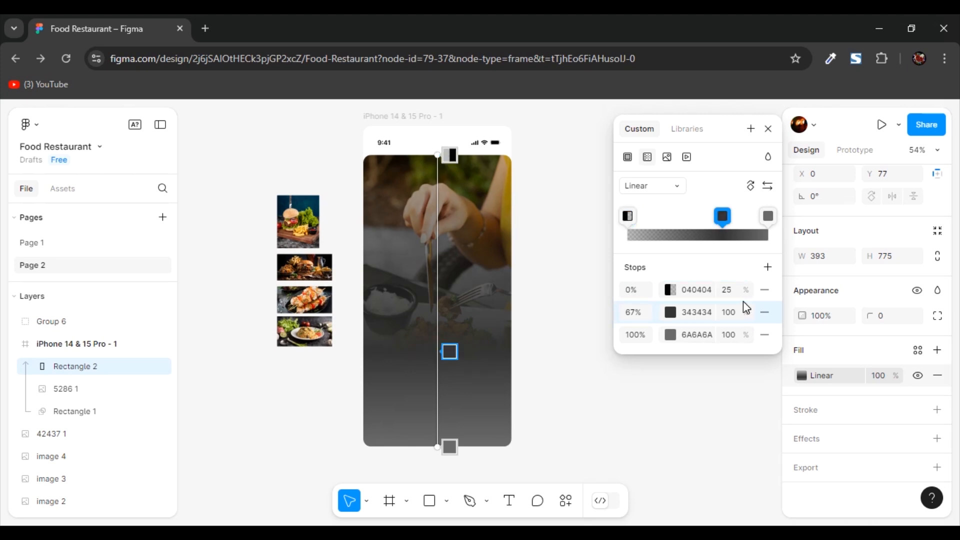
pyautogui.moveTo(751, 313); pyautogui.dragTo(593, 315)
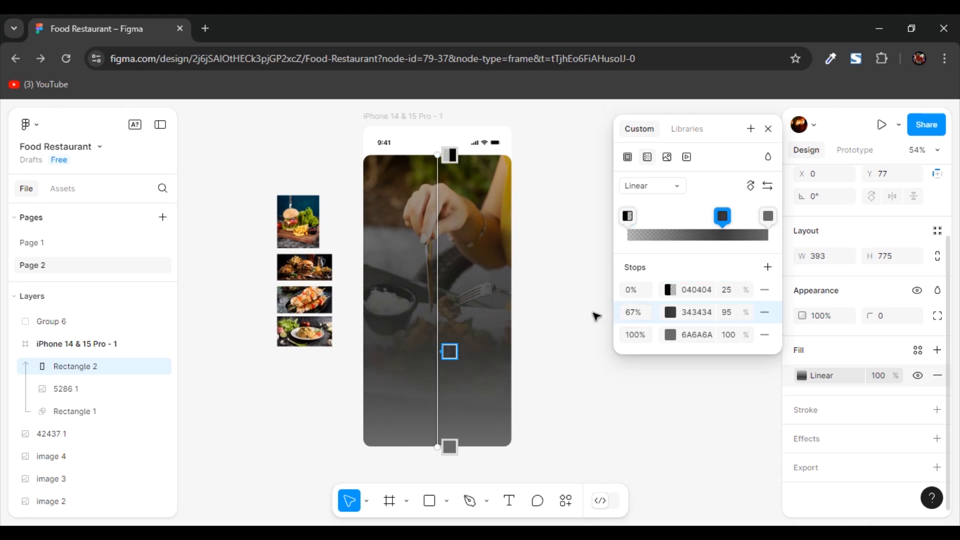
pyautogui.click(670, 312)
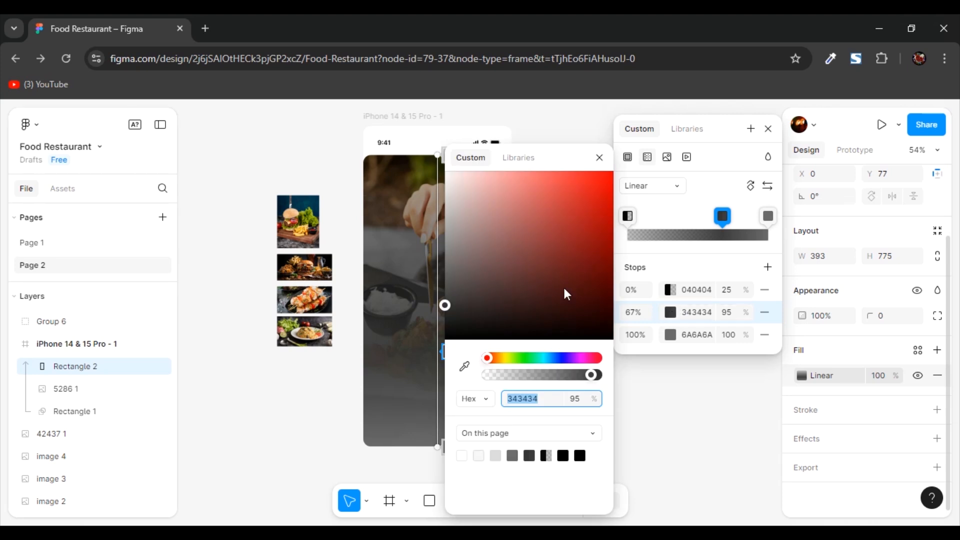
pyautogui.moveTo(564, 294); pyautogui.dragTo(437, 347)
pyautogui.click(729, 314)
pyautogui.moveTo(744, 313)
pyautogui.mouseDown()
pyautogui.moveTo(714, 312)
pyautogui.moveTo(754, 313)
pyautogui.mouseUp()
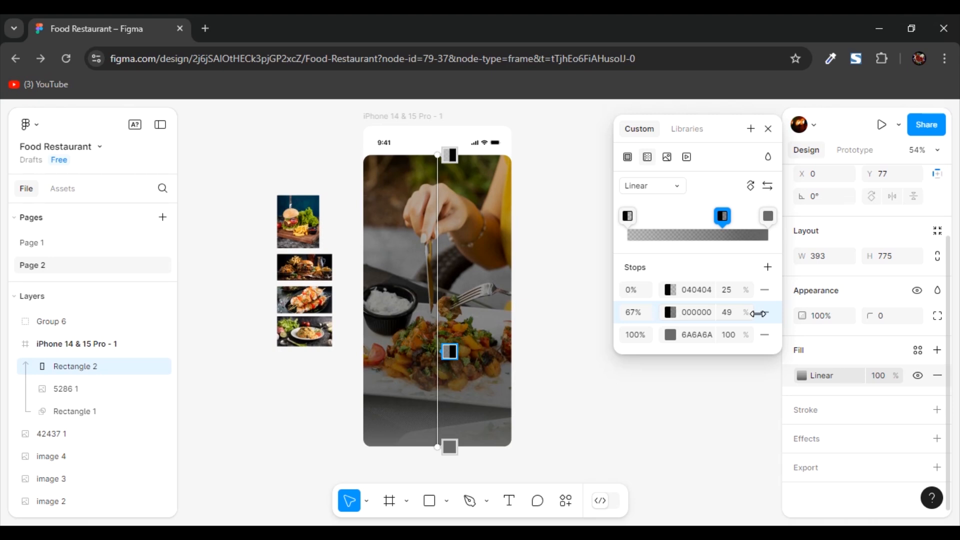
# - Set the 100% gradient stop at the rectangle's bottom to 000000 and finish editing the fill
pyautogui.click(461, 458)
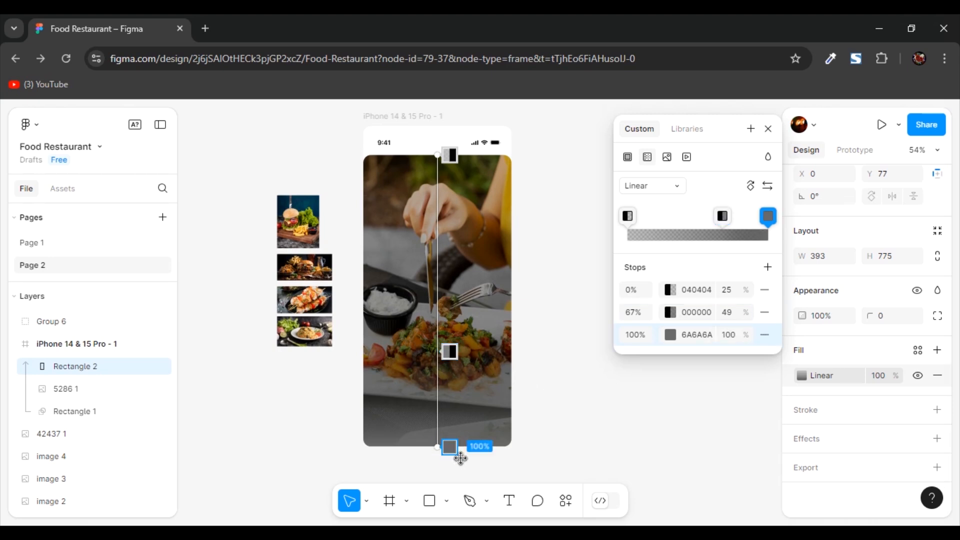
pyautogui.click(670, 334)
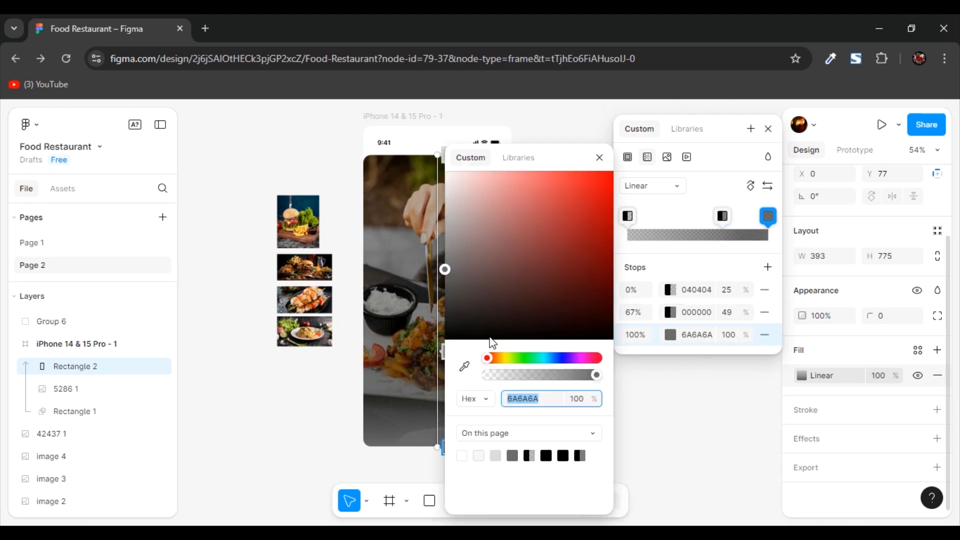
pyautogui.write('000000')
pyautogui.press('Return')
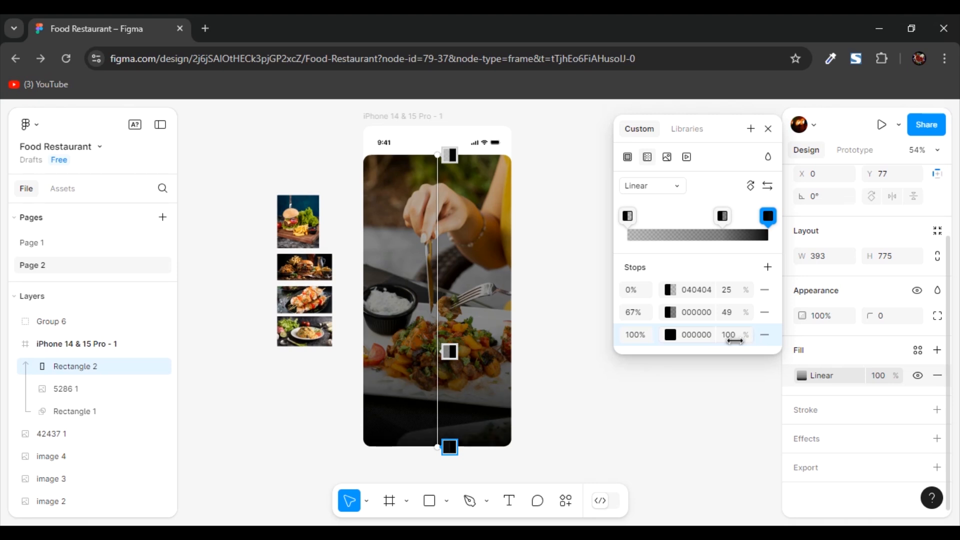
pyautogui.press('Escape')
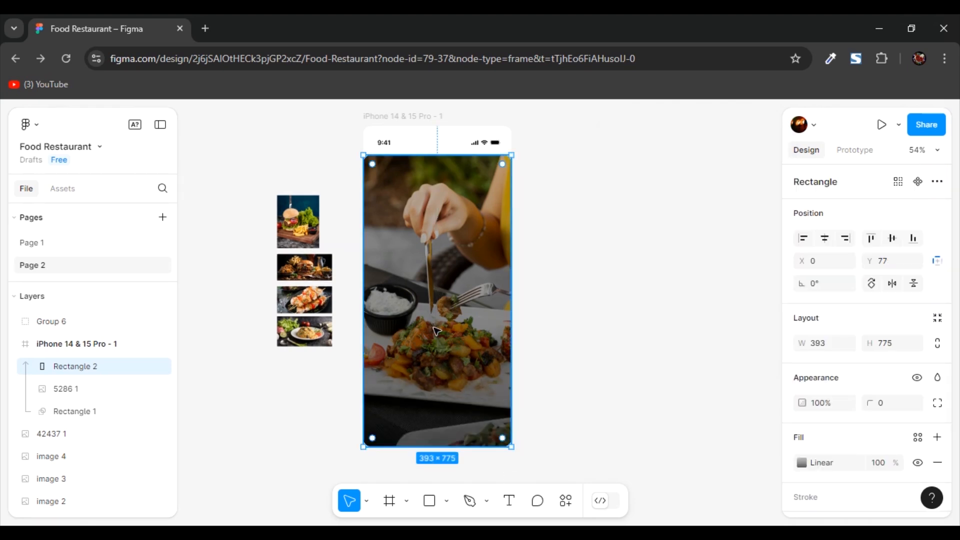
# - Add a two-line text over the lower part of the photo reading "Order your" and "Healthy food today"
pyautogui.press('t')
pyautogui.click(443, 371)
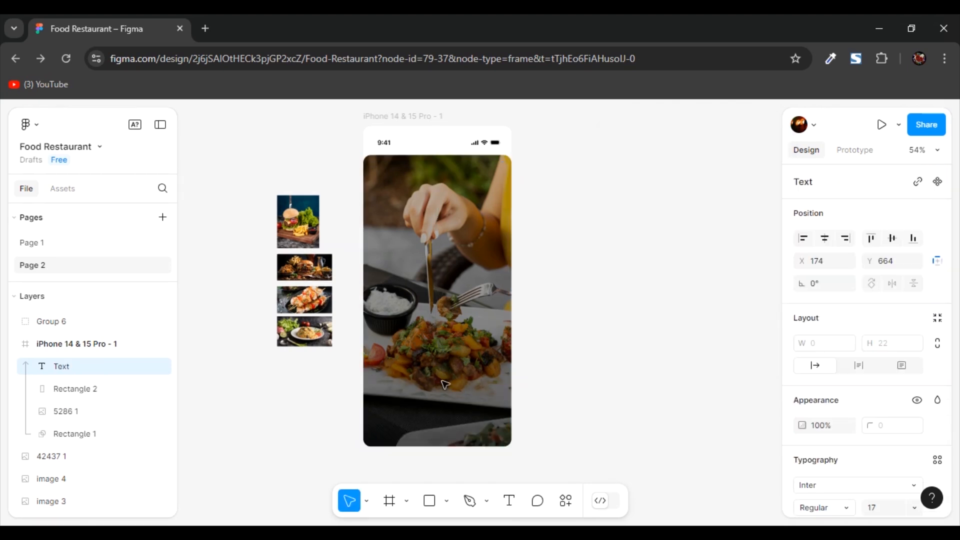
pyautogui.scroll(5, 443, 371)
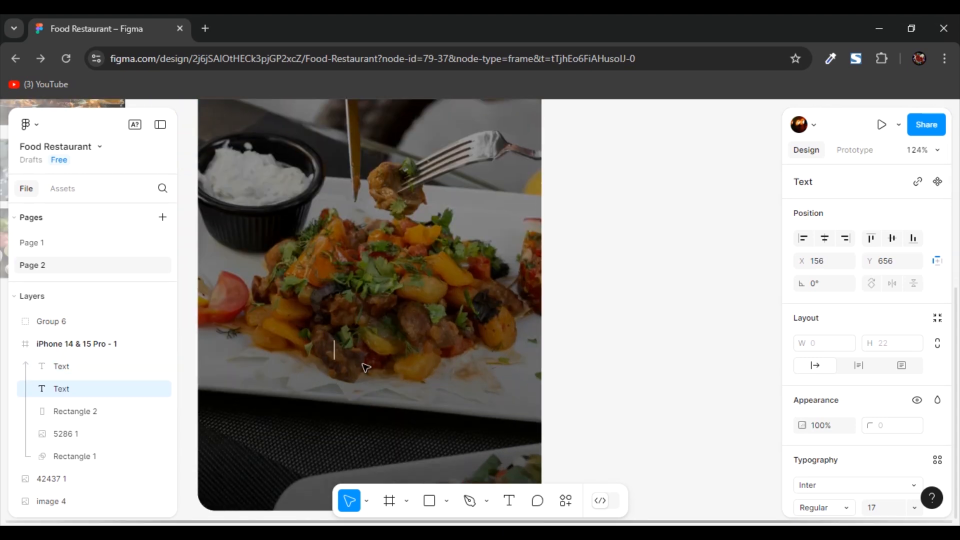
pyautogui.write('Order your')
pyautogui.press('Return')
pyautogui.write('Healthy food today')
pyautogui.press('Escape')
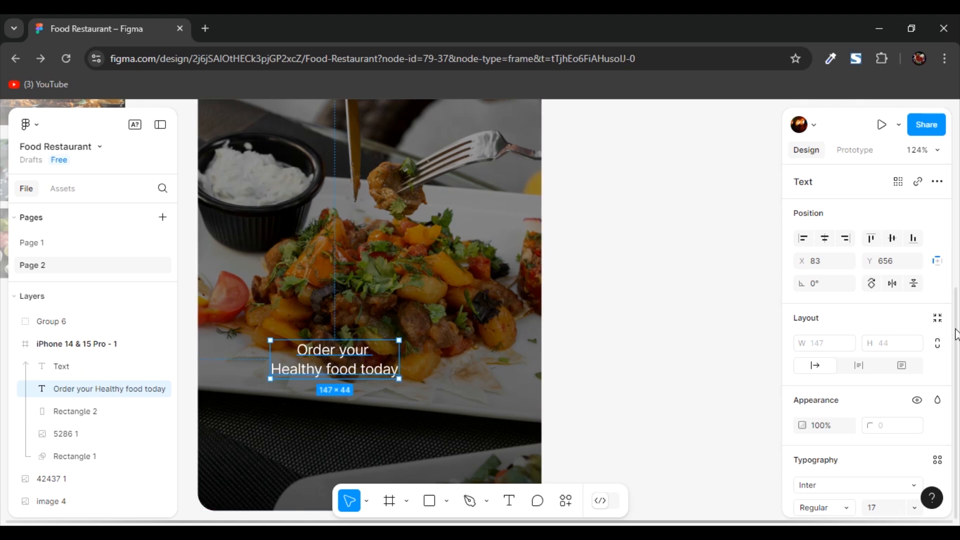
# - Left-align the headline text and set its font to Roboto Medium
pyautogui.scroll(-3, 895, 303)
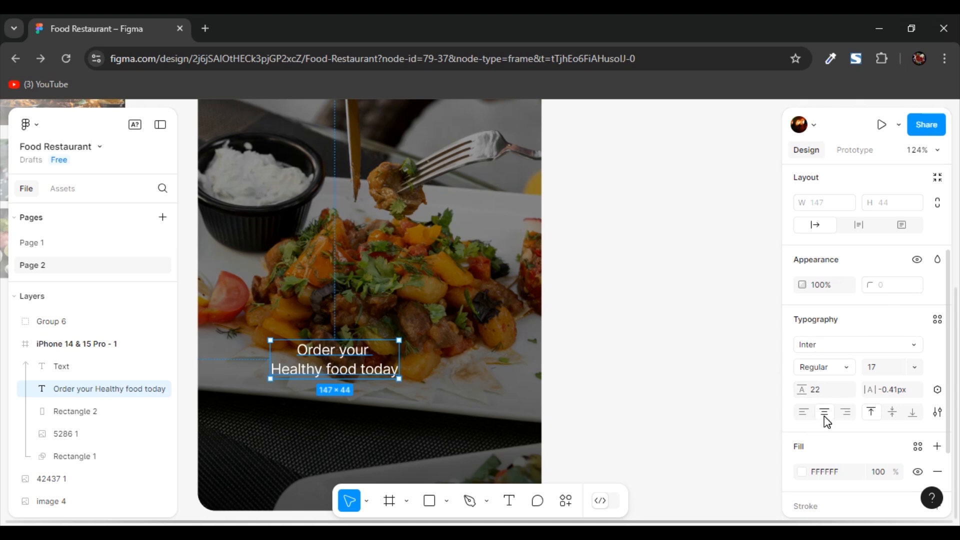
pyautogui.click(804, 413)
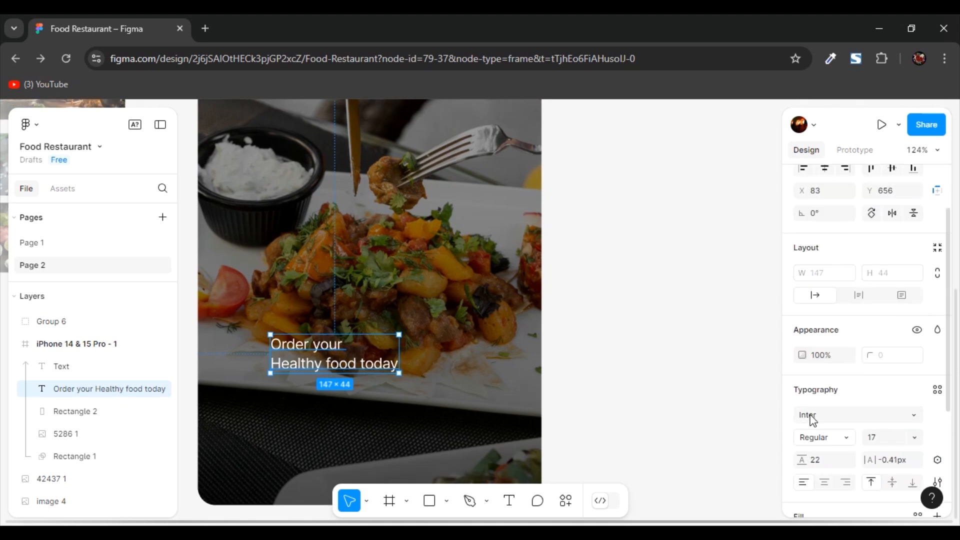
pyautogui.click(819, 415)
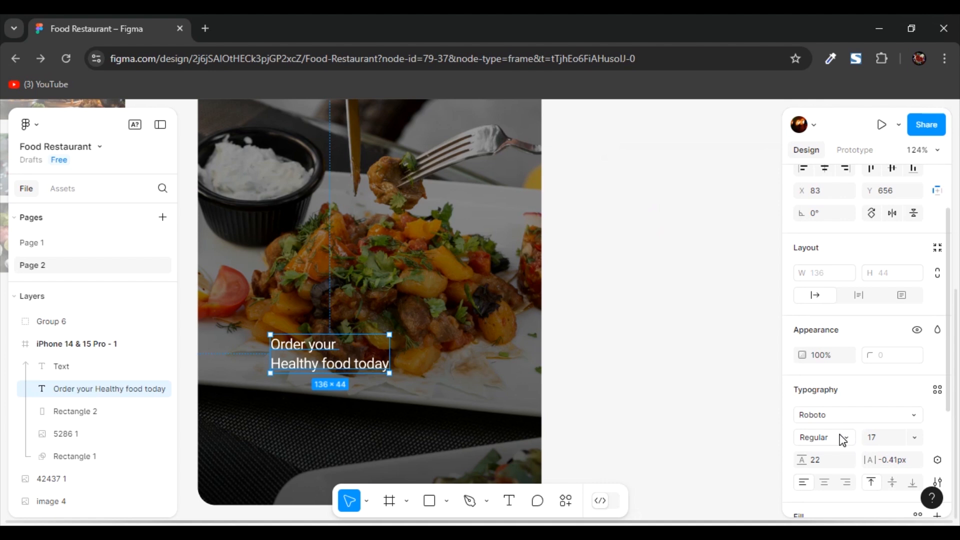
pyautogui.click(849, 437)
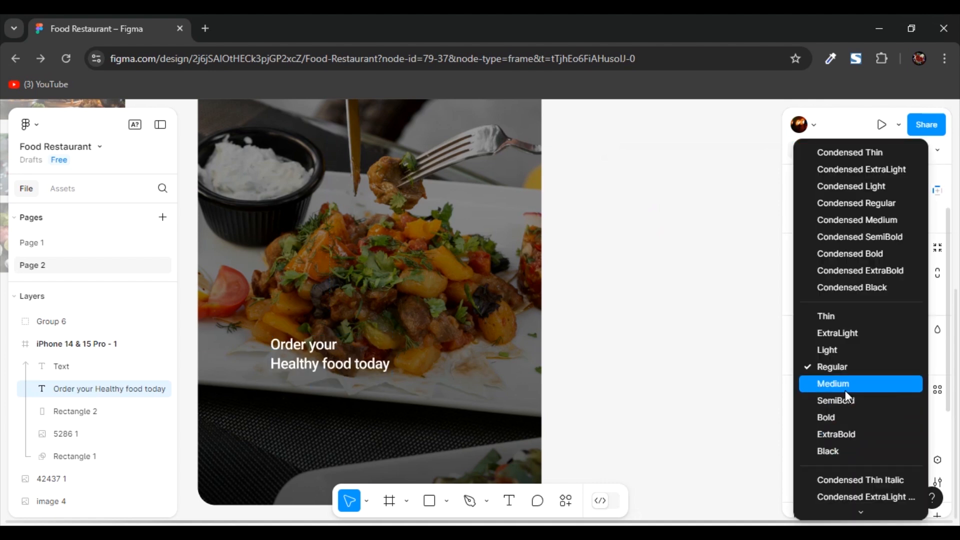
pyautogui.click(315, 365)
pyautogui.click(316, 365)
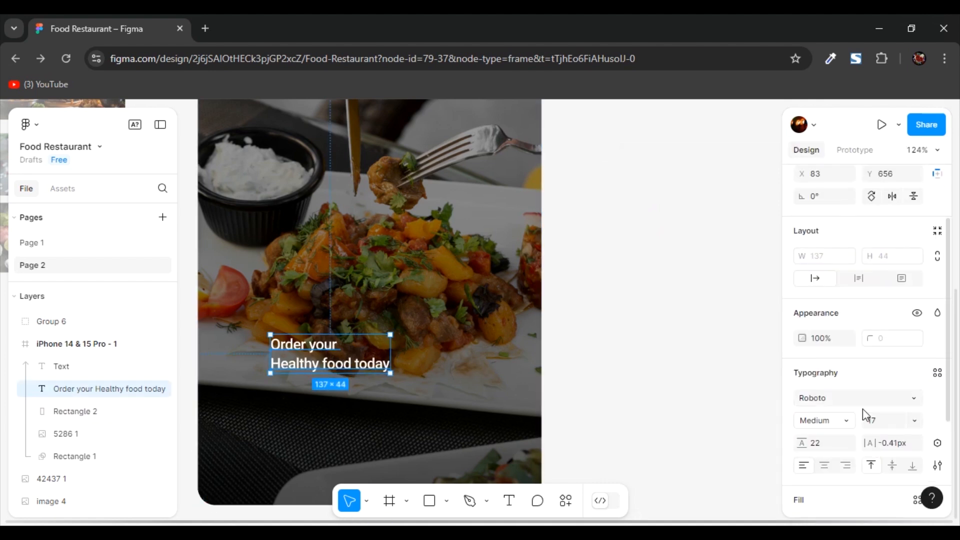
# - Set the headline's letter spacing to 1px and its font size to 35
pyautogui.scroll(-3, 865, 409)
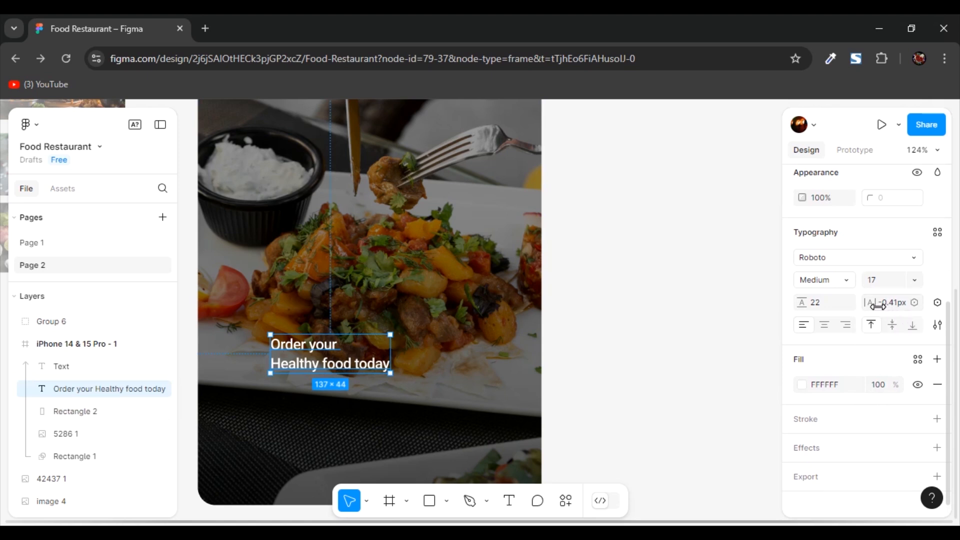
pyautogui.moveTo(878, 306)
pyautogui.mouseDown()
pyautogui.moveTo(895, 306)
pyautogui.moveTo(874, 303)
pyautogui.mouseUp()
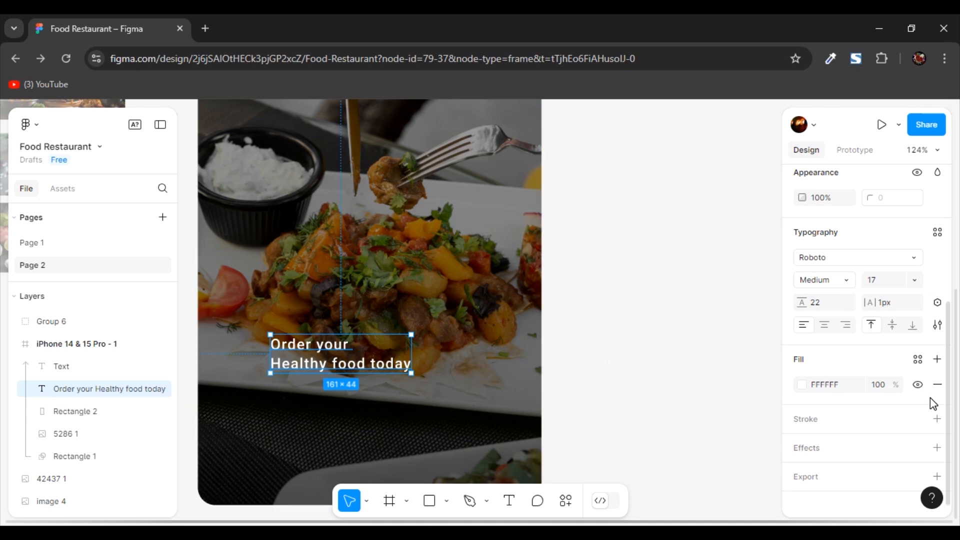
pyautogui.click(875, 285)
pyautogui.write('35')
pyautogui.press('Return')
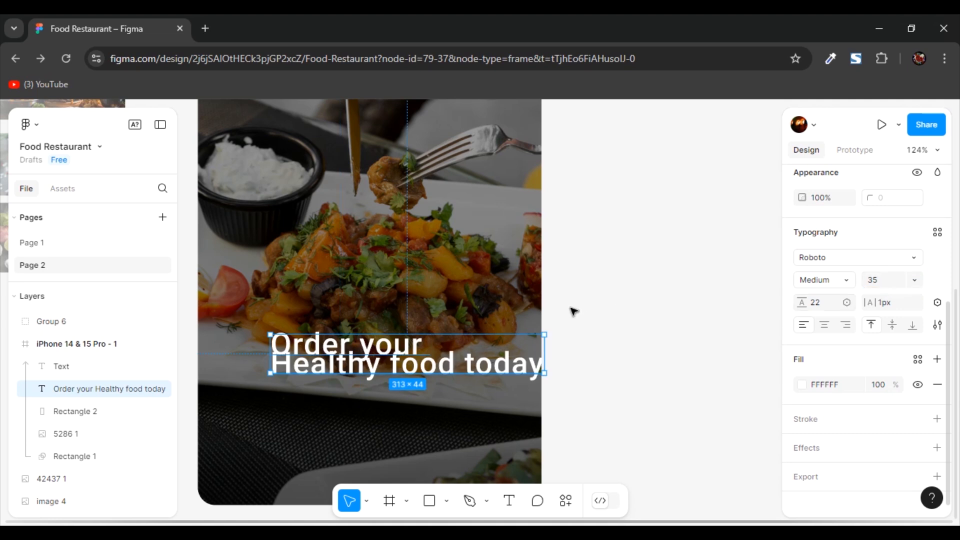
# - Set the headline's line height to 45 and reposition it at about X 40, higher on the photo
pyautogui.moveTo(391, 348); pyautogui.dragTo(353, 343)
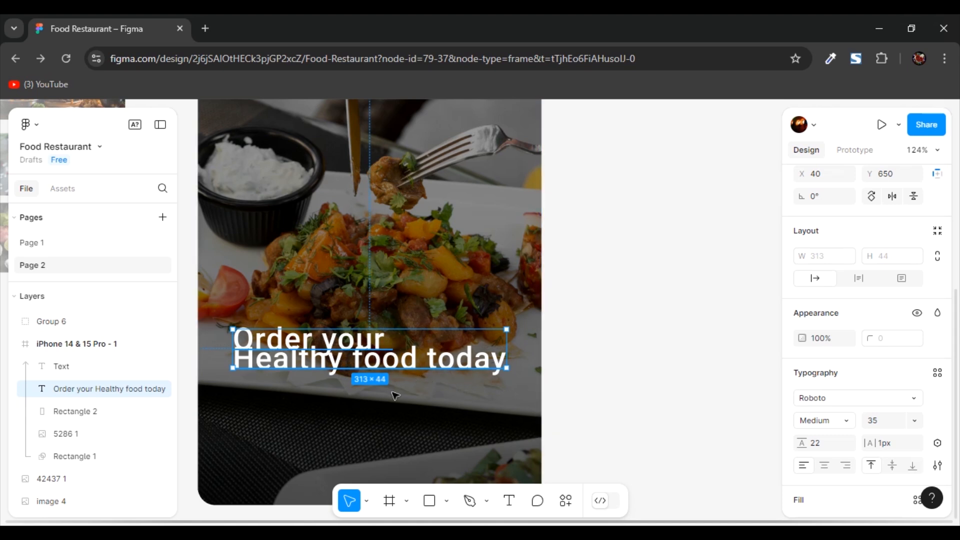
pyautogui.click(403, 412)
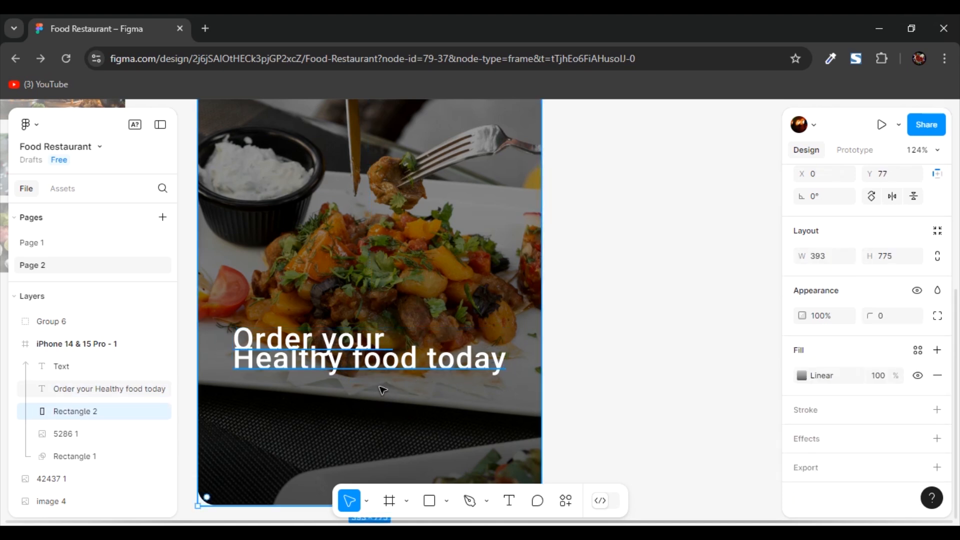
pyautogui.click(379, 367)
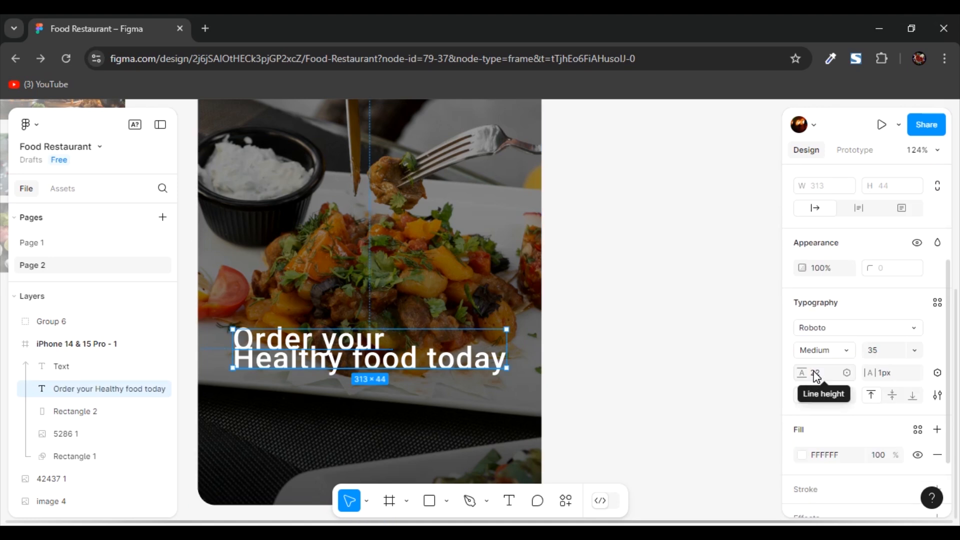
pyautogui.moveTo(812, 375); pyautogui.dragTo(839, 373)
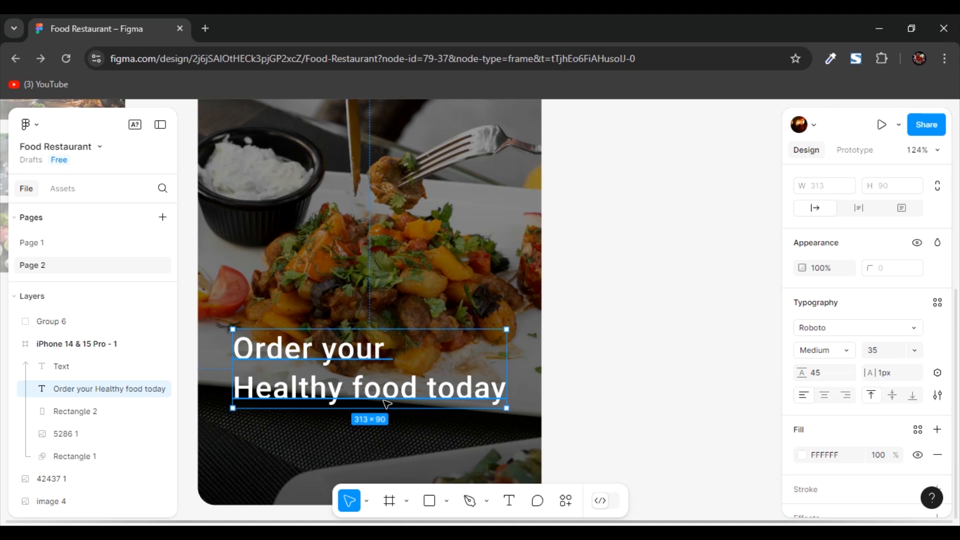
pyautogui.moveTo(386, 403); pyautogui.dragTo(383, 356)
pyautogui.click(589, 343)
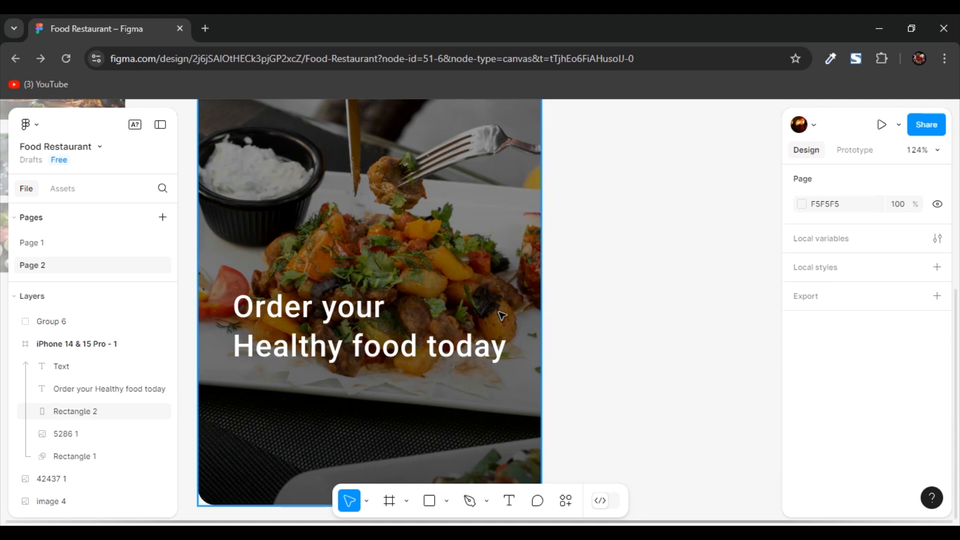
# - Add a layout grid to the iPhone 14 & 15 Pro - 1 frame and change it from a square grid to columns
pyautogui.scroll(-5, 557, 316)
pyautogui.scroll(3, 557, 315)
pyautogui.scroll(-1, 557, 315)
pyautogui.click(500, 122)
pyautogui.scroll(1, 502, 194)
pyautogui.scroll(-4, 880, 280)
pyautogui.scroll(-1, 876, 277)
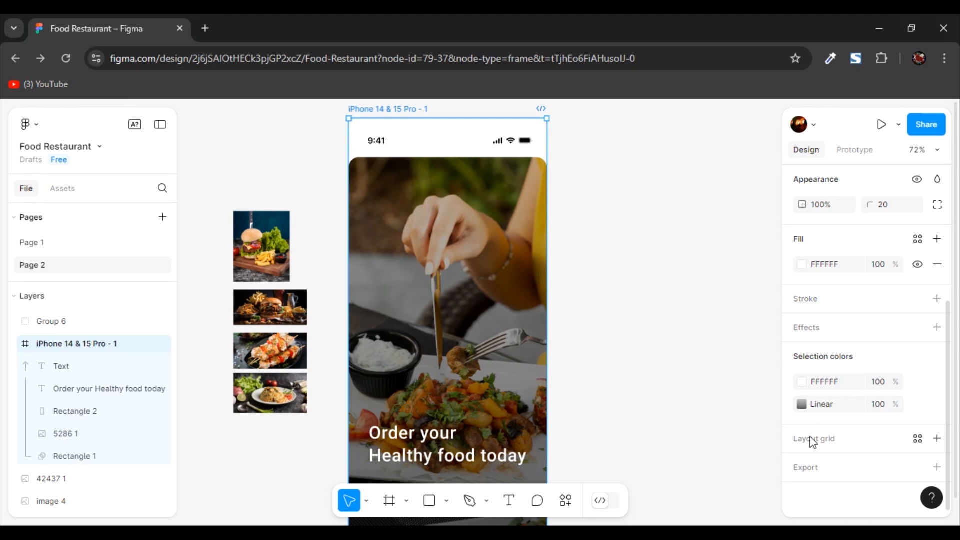
pyautogui.click(936, 438)
pyautogui.scroll(-2, 872, 418)
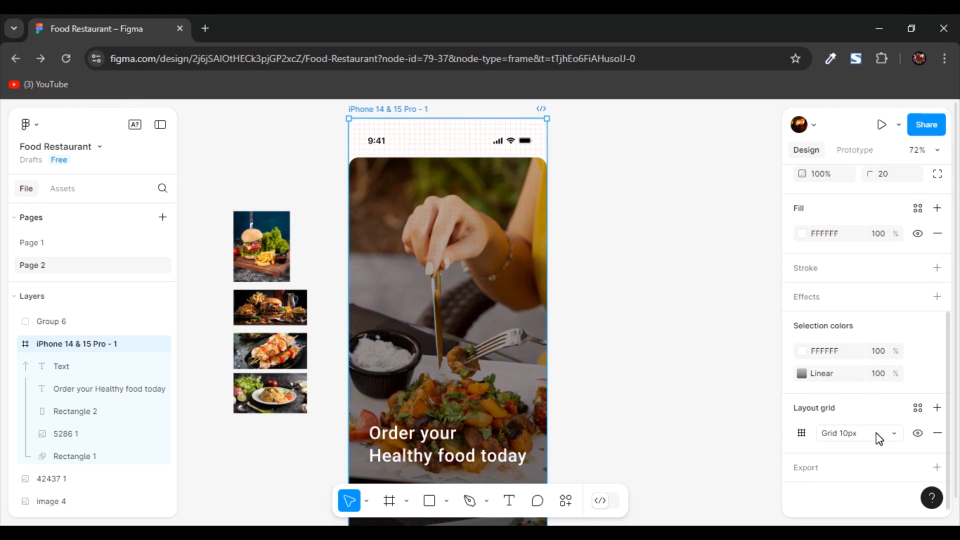
pyautogui.click(876, 433)
pyautogui.click(867, 450)
pyautogui.scroll(-2, 873, 440)
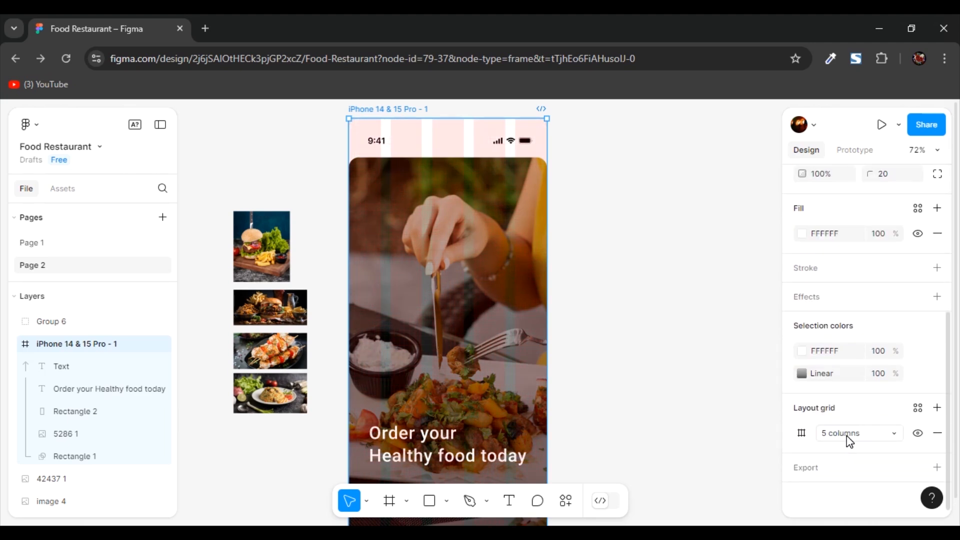
# - Set the frame's column grid to a count of 1 with a margin of 30
pyautogui.click(801, 433)
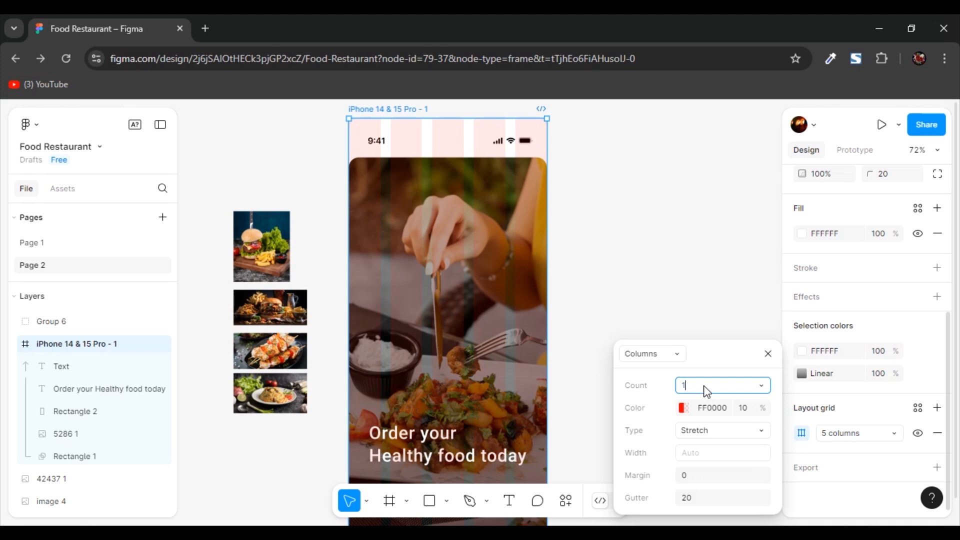
pyautogui.click(657, 394)
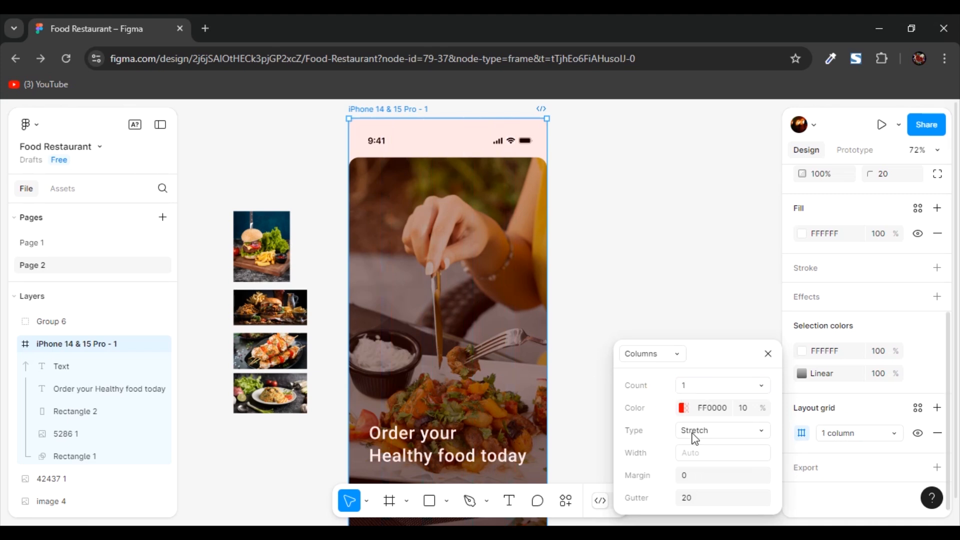
pyautogui.click(686, 477)
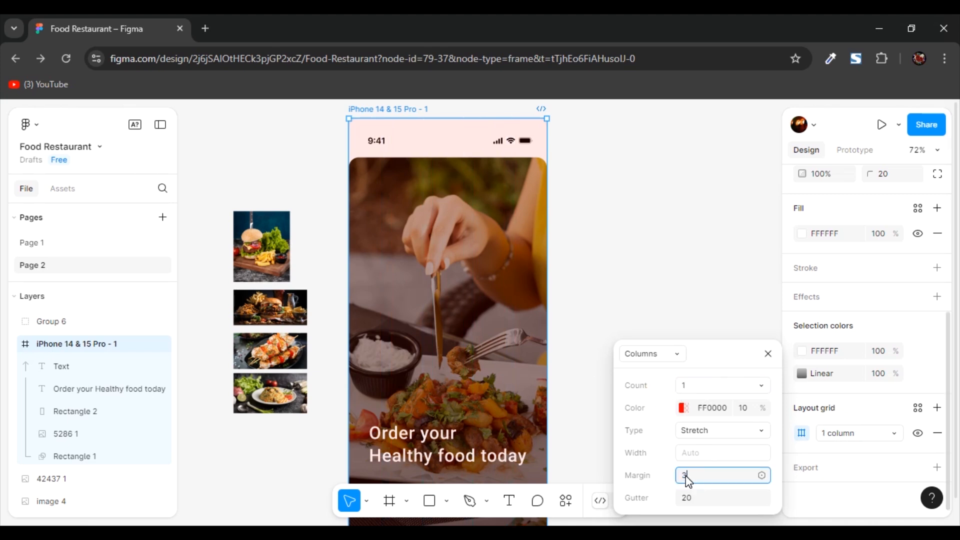
pyautogui.write('30')
pyautogui.click(646, 464)
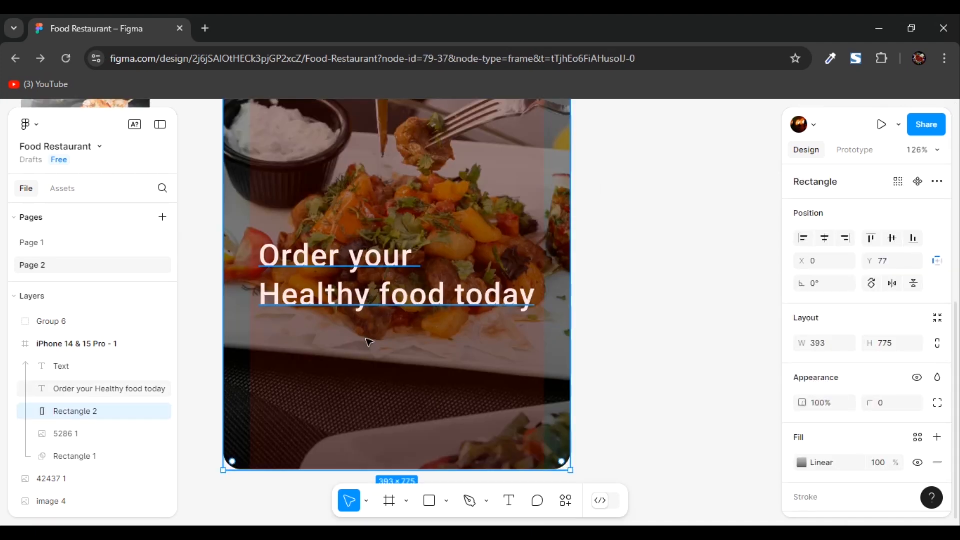
# - Add the text "Lorem Ipsum is simply dummy text of the printing and typesetting industry." below the headline, wrapped to about 293 wide
pyautogui.click(376, 346)
pyautogui.press('t')
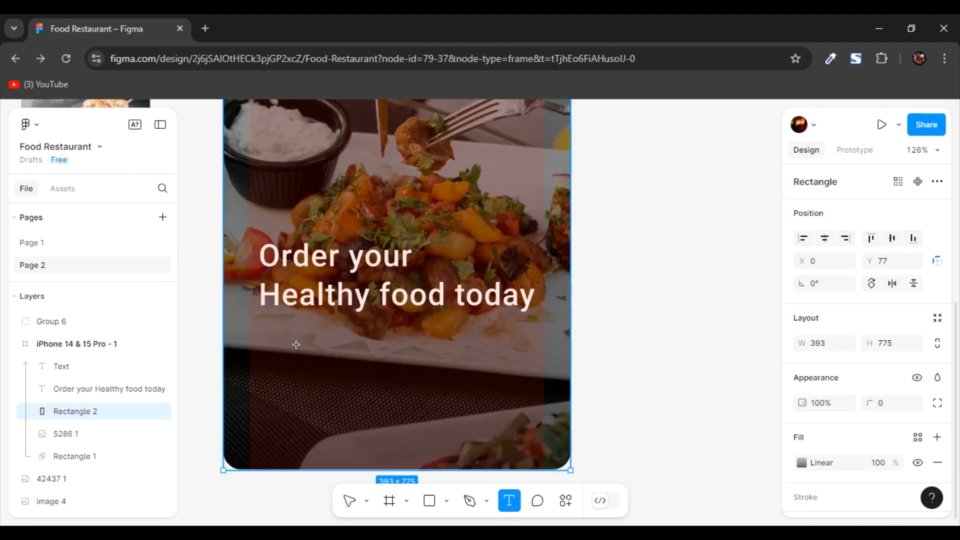
pyautogui.click(285, 333)
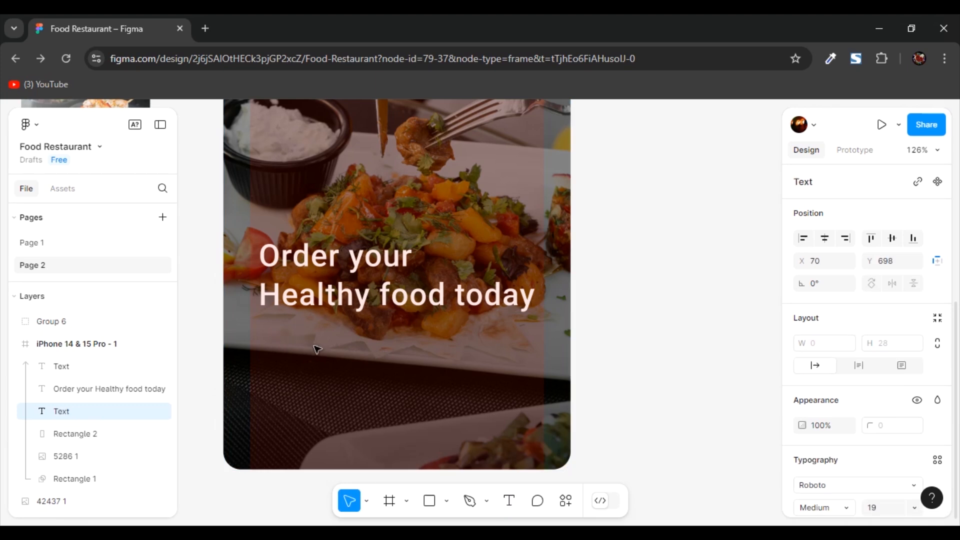
pyautogui.moveTo(731, 345); pyautogui.dragTo(516, 356)
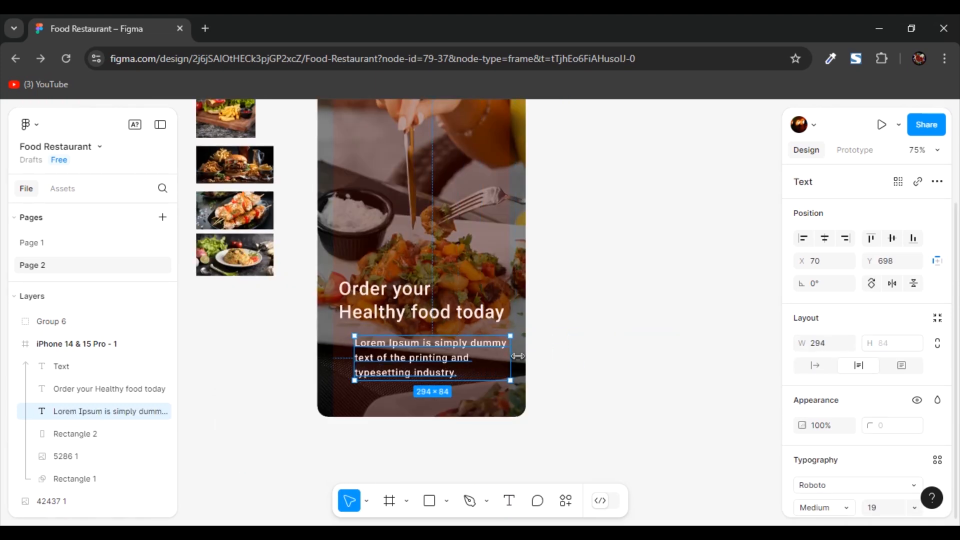
pyautogui.moveTo(451, 344); pyautogui.dragTo(443, 342)
pyautogui.scroll(3, 442, 343)
pyautogui.click(625, 360)
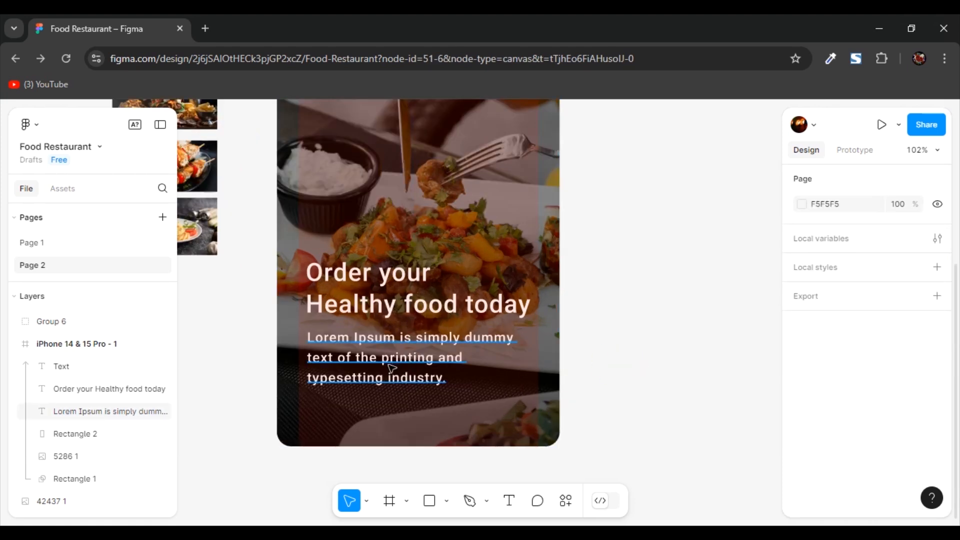
# - Set the Lorem Ipsum paragraph's line height to 26
pyautogui.click(457, 345)
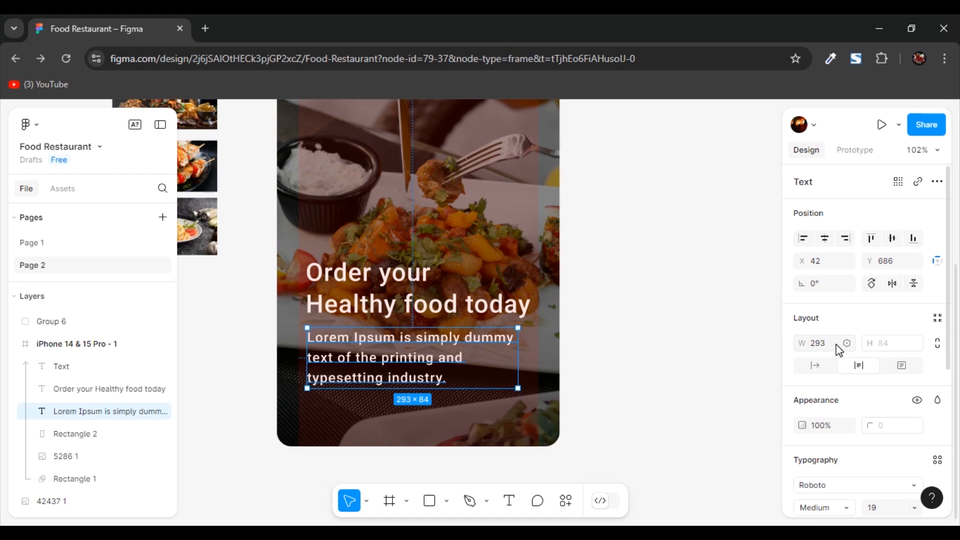
pyautogui.scroll(-4, 839, 349)
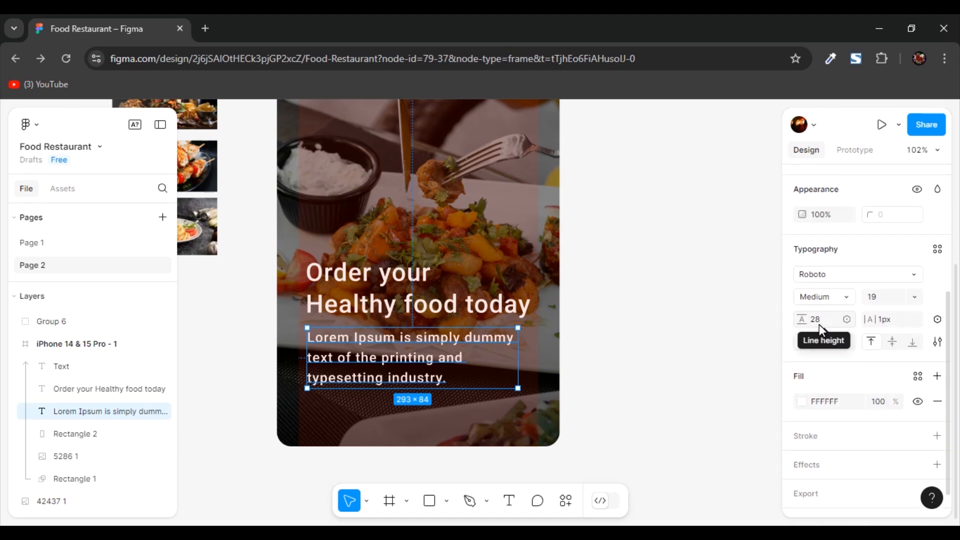
pyautogui.moveTo(803, 320); pyautogui.dragTo(807, 320)
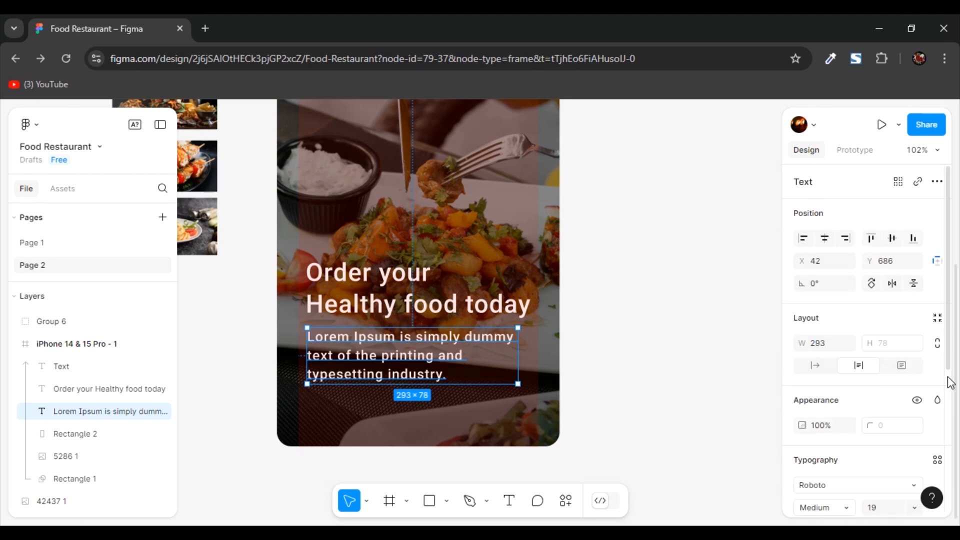
# - Set the Lorem Ipsum paragraph's font size to 18 and its weight to Light
pyautogui.scroll(-3, 897, 409)
pyautogui.scroll(-2, 897, 409)
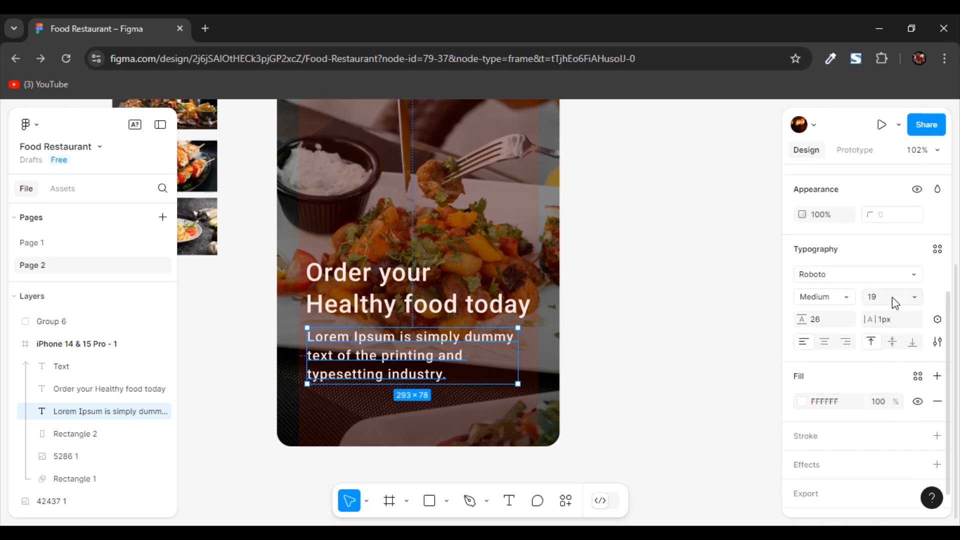
pyautogui.write('18')
pyautogui.press('Return')
pyautogui.scroll(-1, 836, 339)
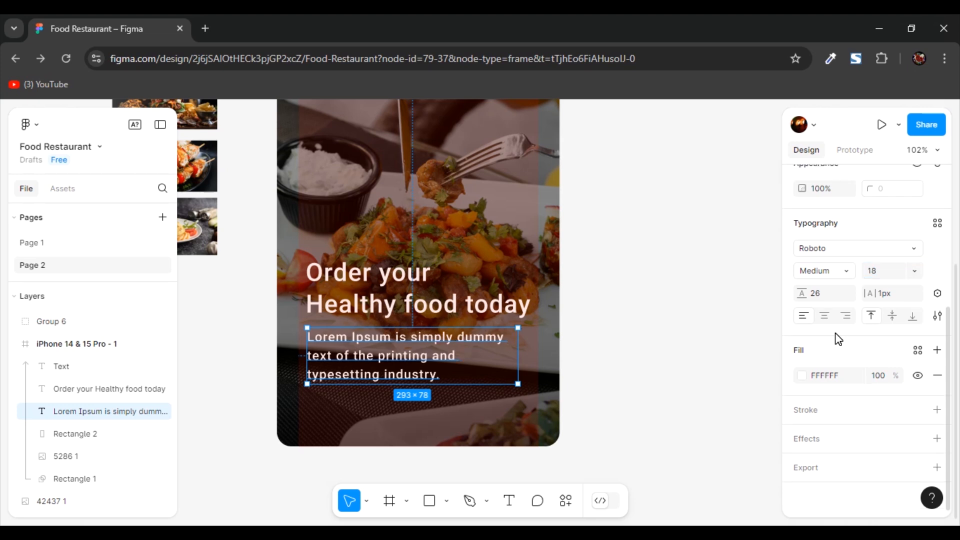
pyautogui.click(852, 272)
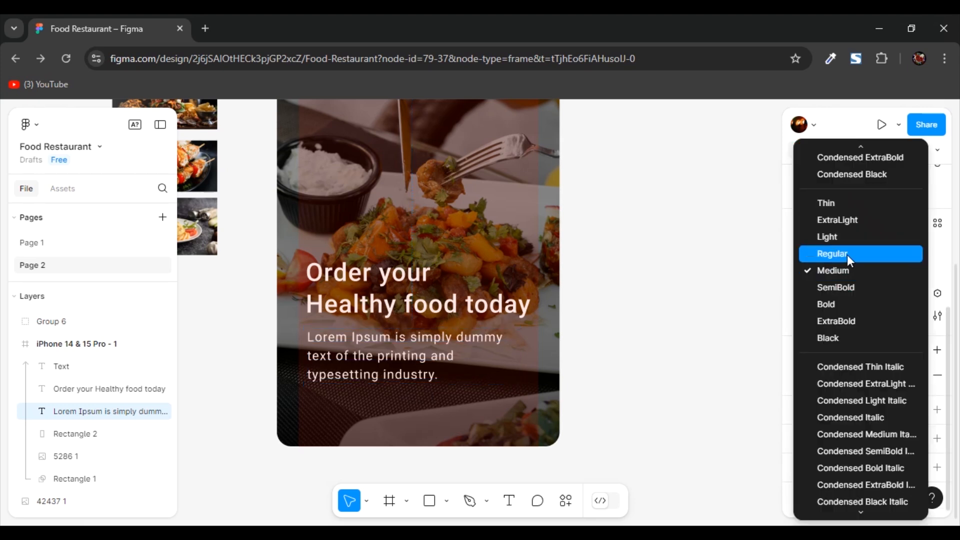
pyautogui.click(601, 385)
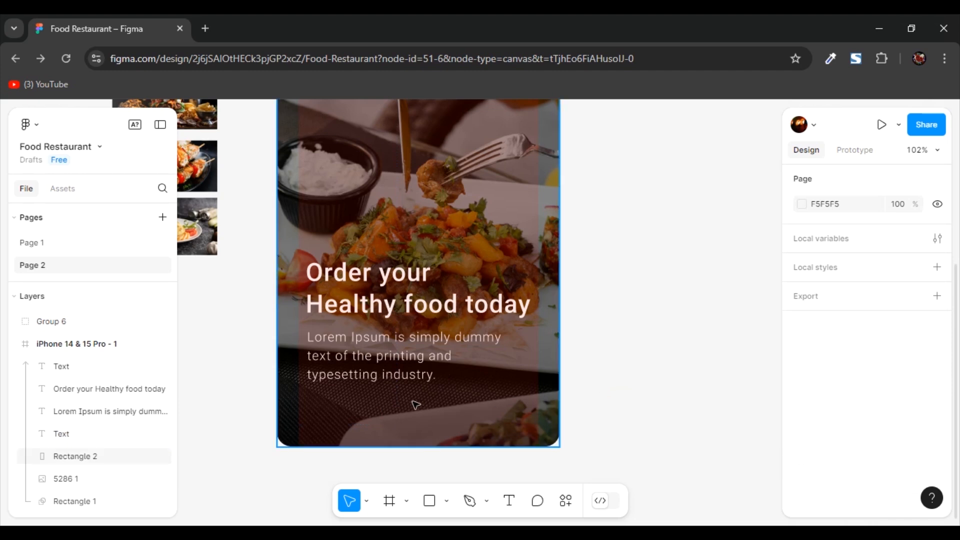
# - Add a "Continue" text label below the Lorem Ipsum paragraph, near the bottom of the phone frame
pyautogui.press('t')
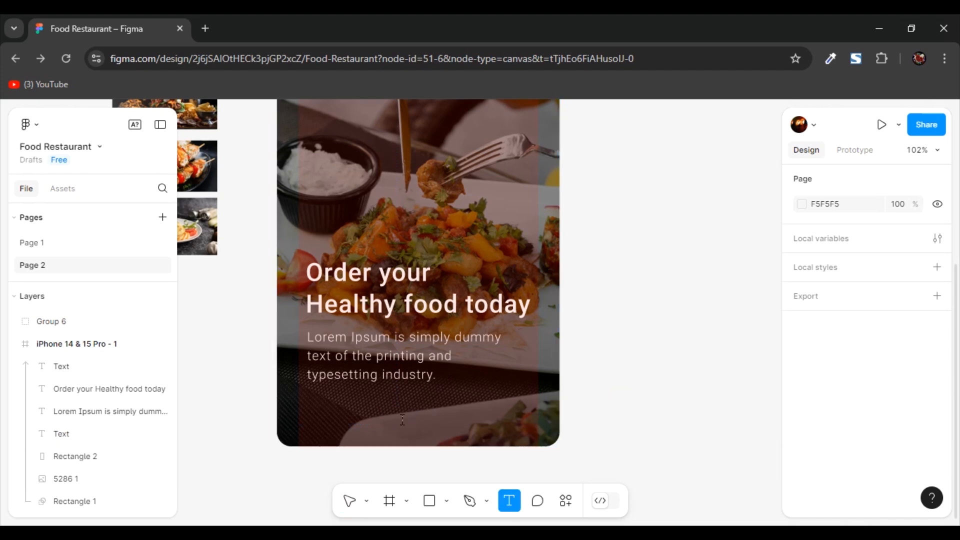
pyautogui.click(401, 419)
pyautogui.write('Continue')
pyautogui.press('Escape')
pyautogui.scroll(5, 425, 425)
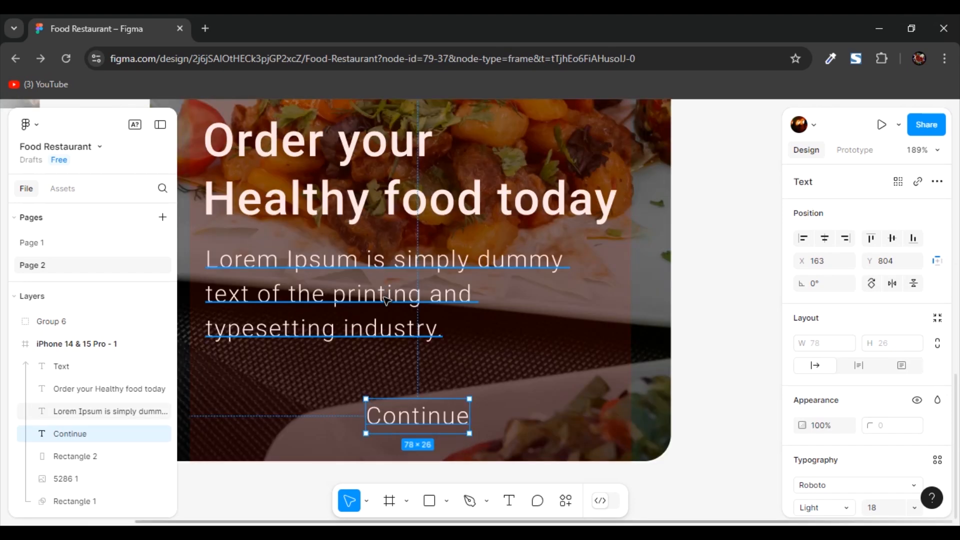
# - Set the Continue label's font weight to Medium
pyautogui.scroll(-4, 845, 335)
pyautogui.click(846, 296)
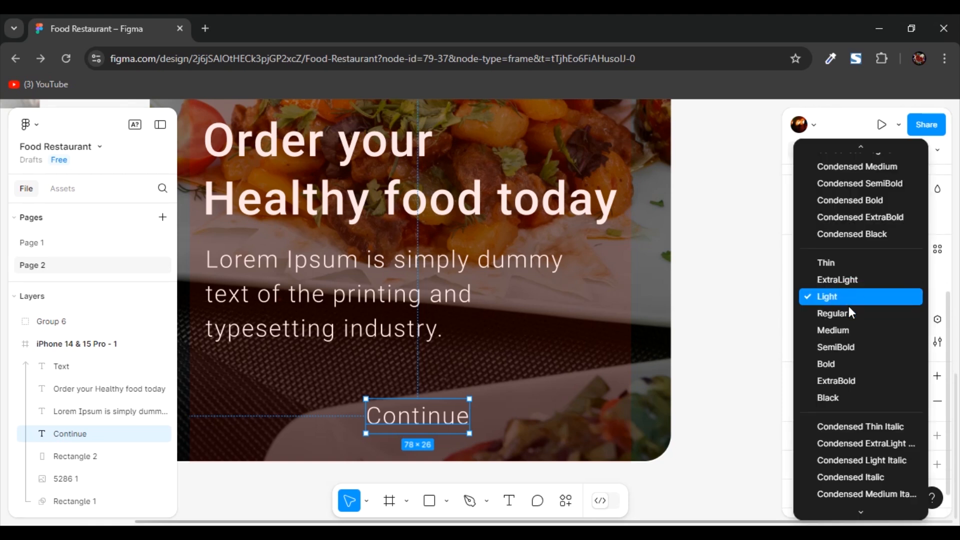
pyautogui.click(850, 331)
pyautogui.scroll(-1, 486, 382)
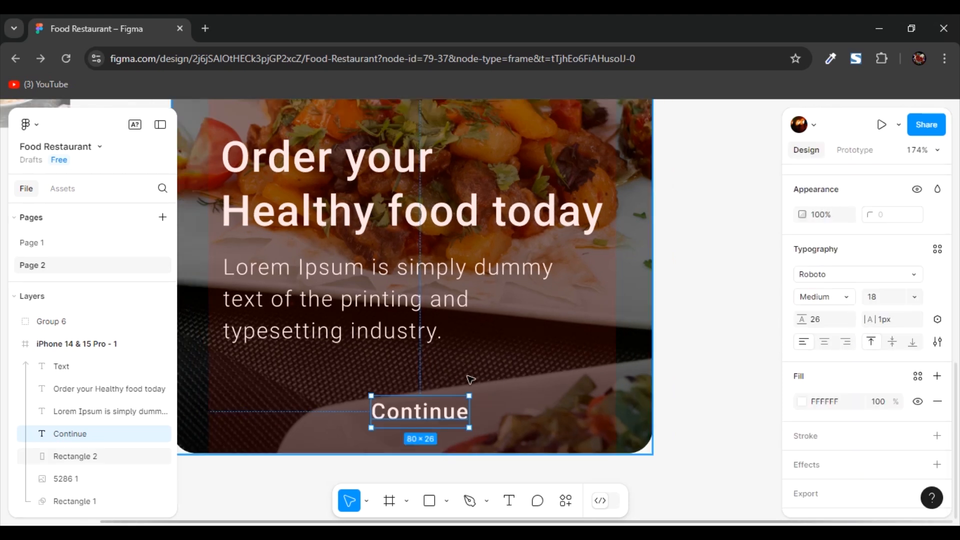
# - Draw a rectangle about 141 by 26 over the Continue label and send it behind the text
pyautogui.click(470, 379)
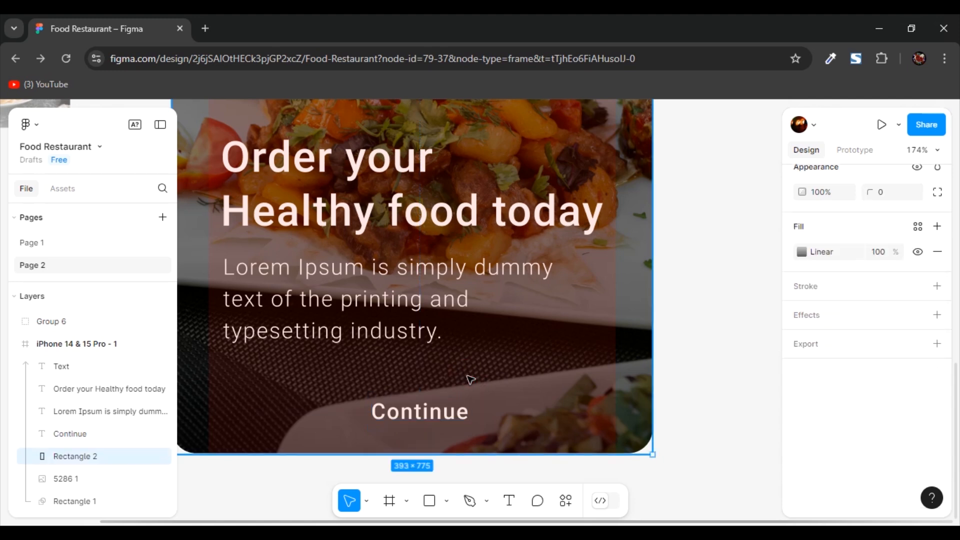
pyautogui.click(433, 499)
pyautogui.moveTo(326, 398); pyautogui.dragTo(498, 430)
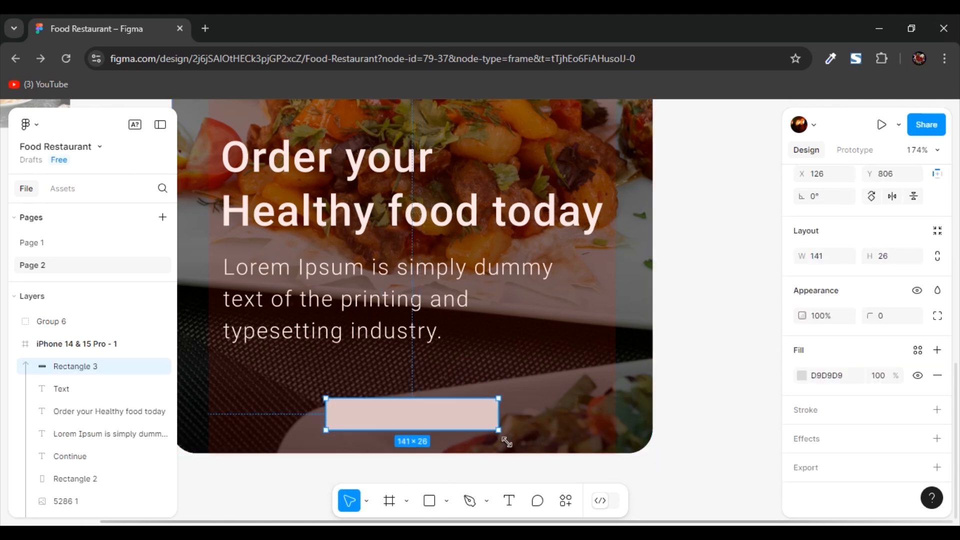
pyautogui.hotkey('ctrl', '[')
pyautogui.hotkey('ctrl', '[')
pyautogui.hotkey('ctrl', '[')
pyautogui.hotkey('ctrl', '[')
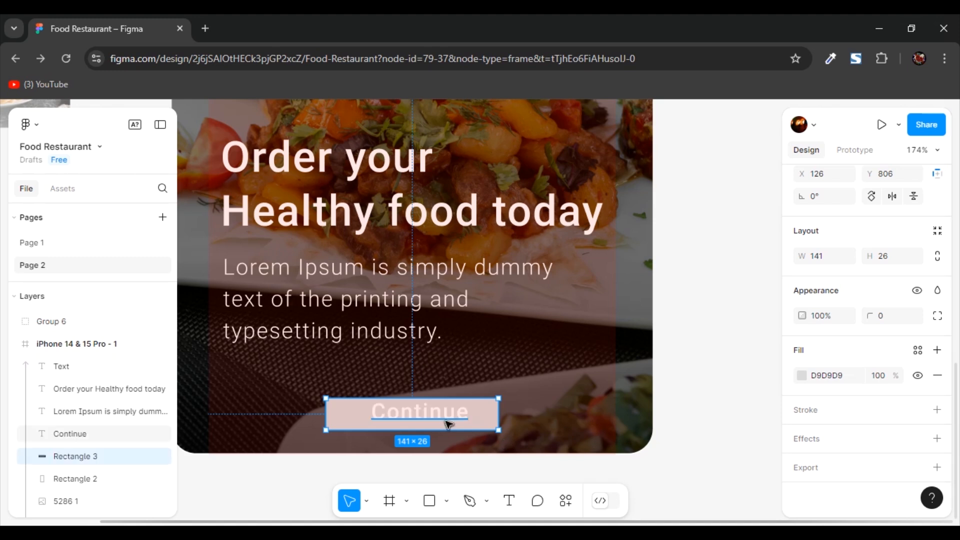
# - Change the fill of the rectangle behind the Continue label to blue 44A8FB
pyautogui.click(509, 440)
pyautogui.click(494, 427)
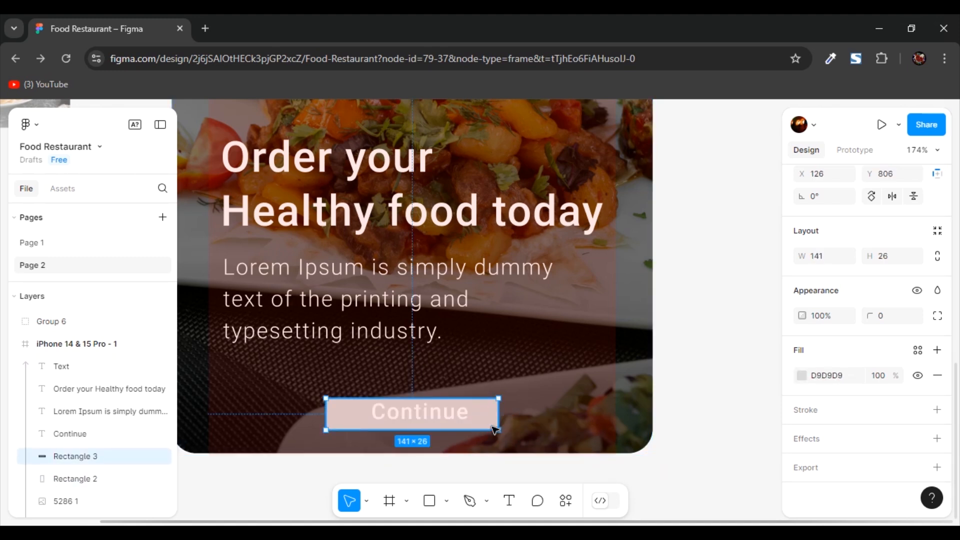
pyautogui.click(801, 376)
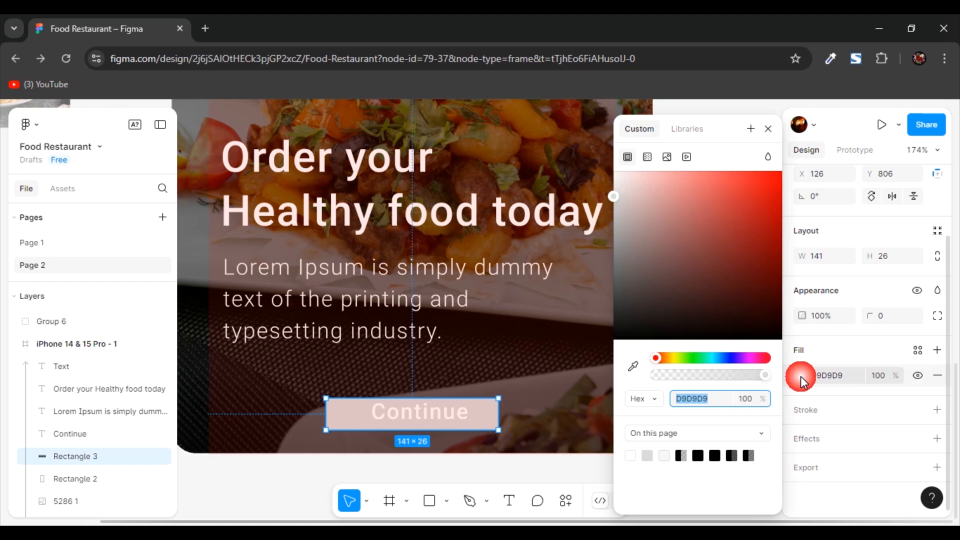
pyautogui.click(720, 357)
pyautogui.click(712, 243)
pyautogui.click(737, 177)
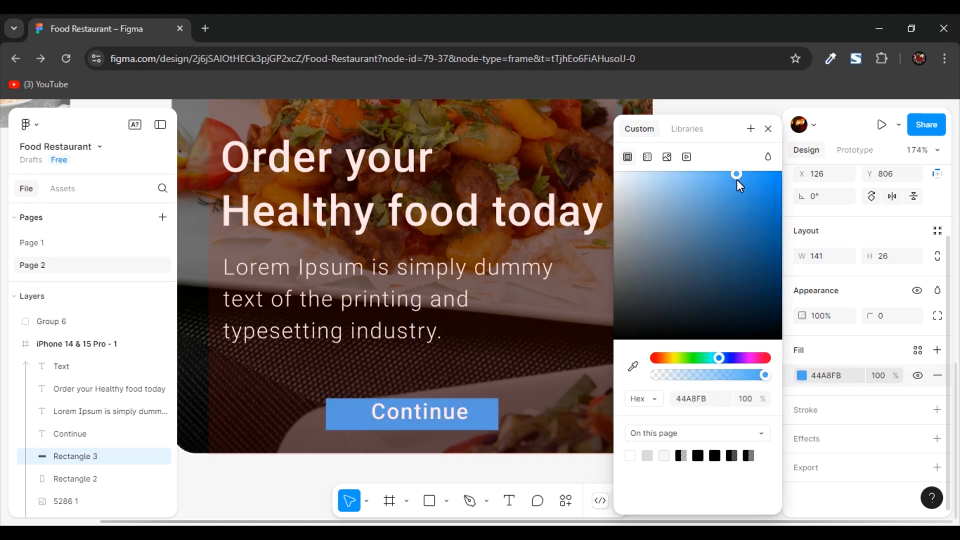
# - Center the Continue label on the blue rectangle and delete the rectangle
pyautogui.click(436, 416)
pyautogui.click(431, 417)
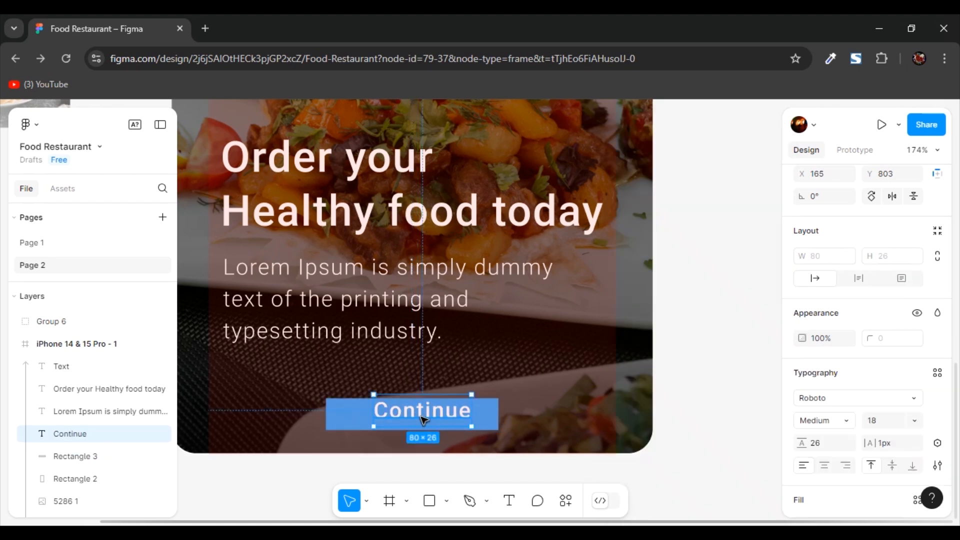
pyautogui.moveTo(420, 419); pyautogui.dragTo(411, 424)
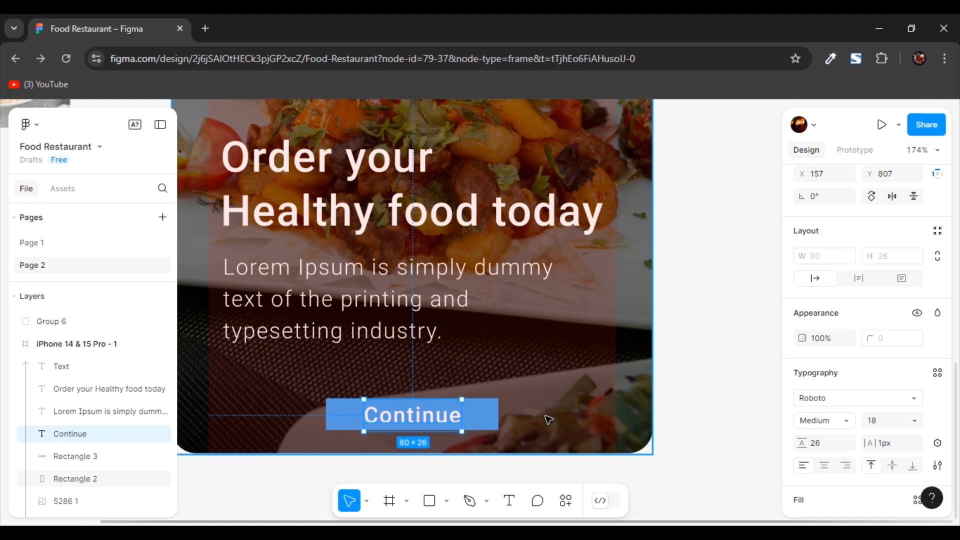
pyautogui.click(484, 413)
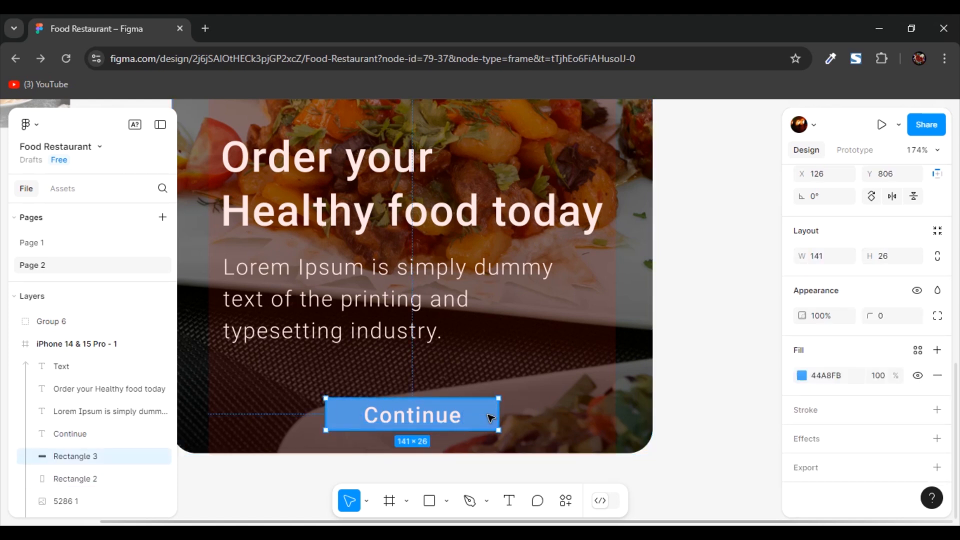
pyautogui.press('Delete')
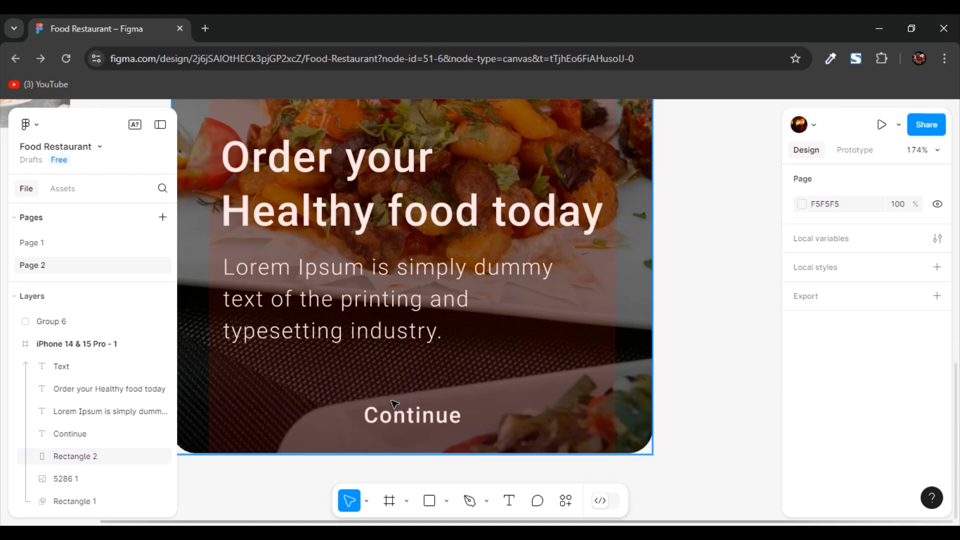
# - Wrap the Continue label in an auto layout frame and resize the frame to about 145 by 33
pyautogui.click(418, 414)
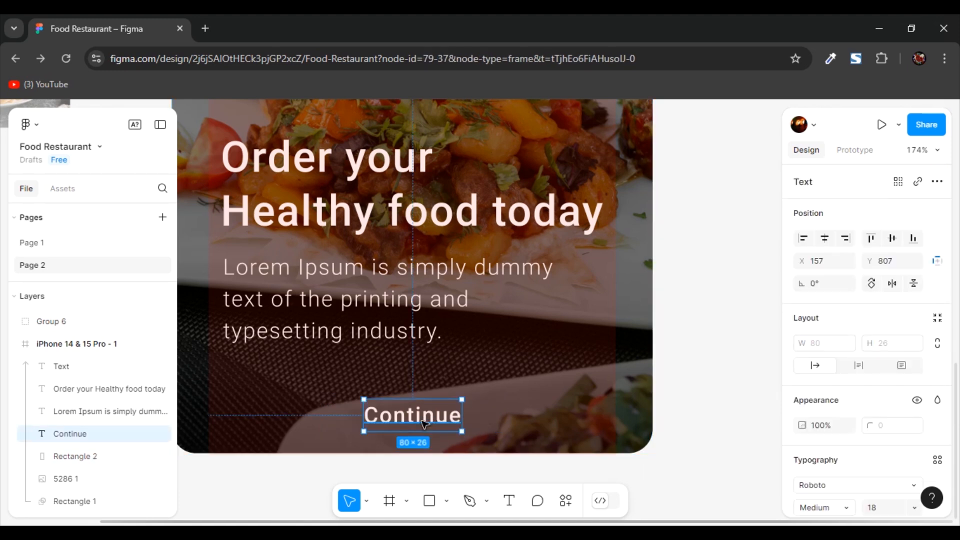
pyautogui.hotkey('shift', 'a')
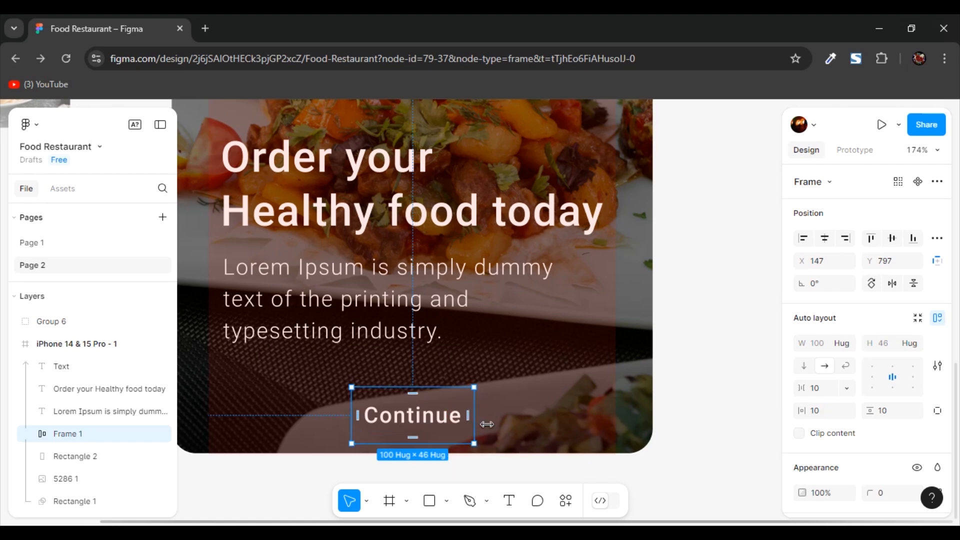
pyautogui.moveTo(495, 422); pyautogui.dragTo(419, 429)
pyautogui.moveTo(417, 440)
pyautogui.mouseDown()
pyautogui.moveTo(417, 453)
pyautogui.moveTo(417, 429)
pyautogui.mouseUp()
# - Add a fill to the Continue button frame and set its color to blue, about 4C73F5
pyautogui.scroll(-3, 841, 396)
pyautogui.scroll(-2, 857, 378)
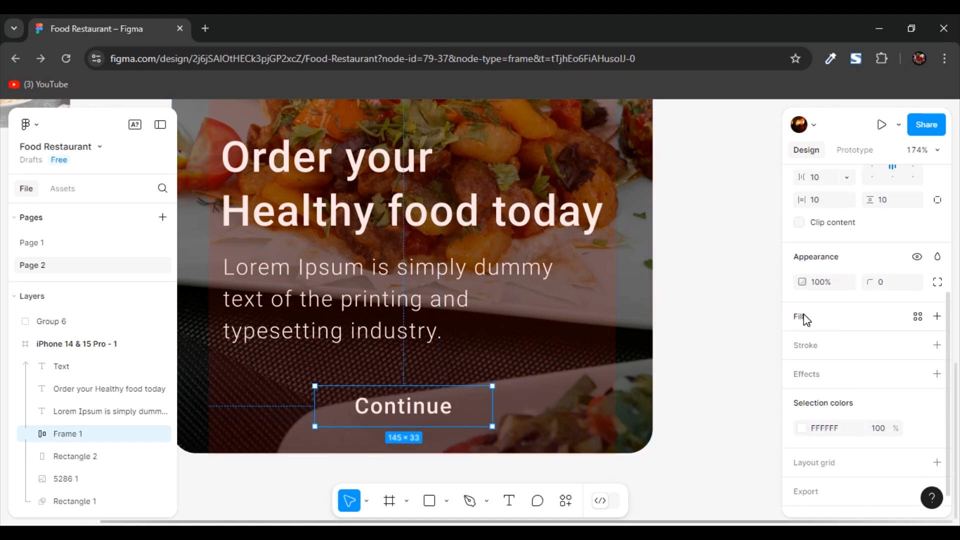
pyautogui.click(937, 315)
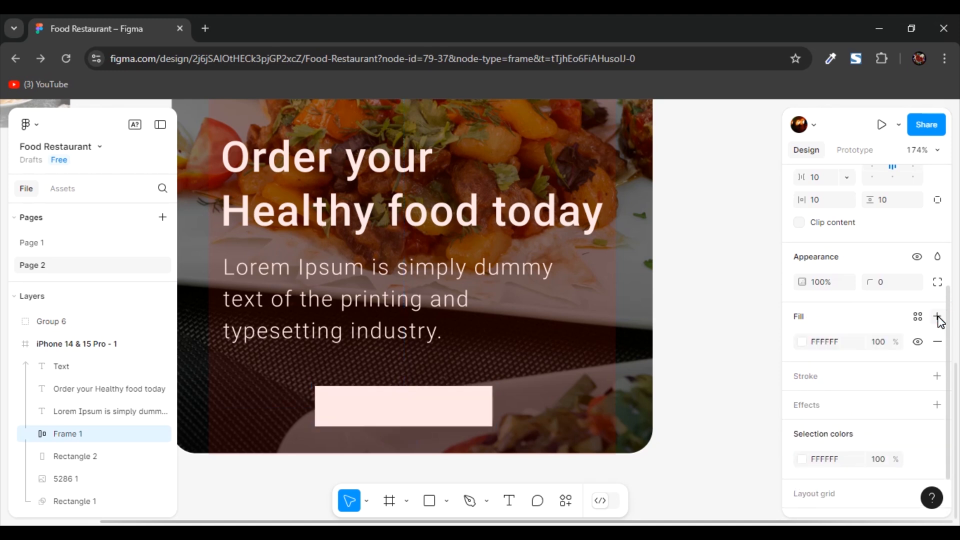
pyautogui.click(801, 341)
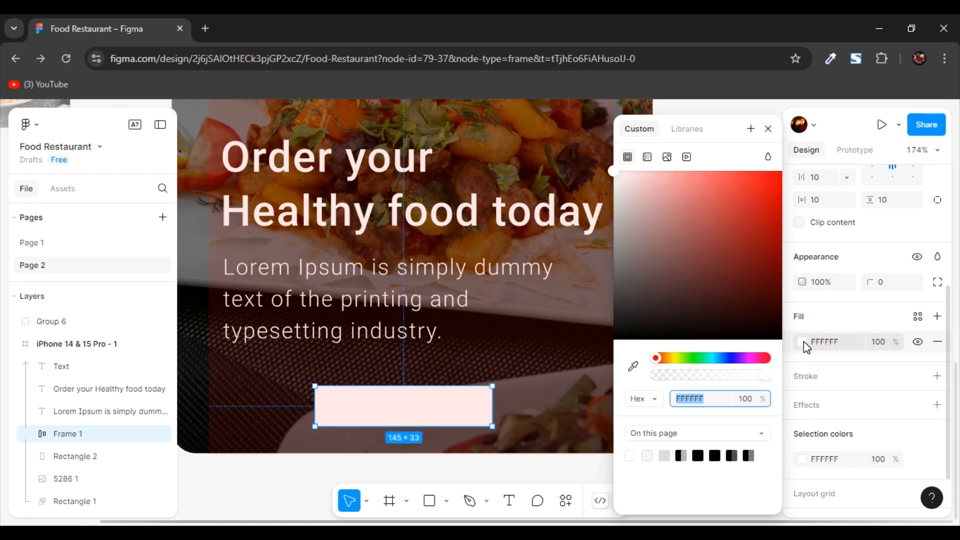
pyautogui.click(725, 358)
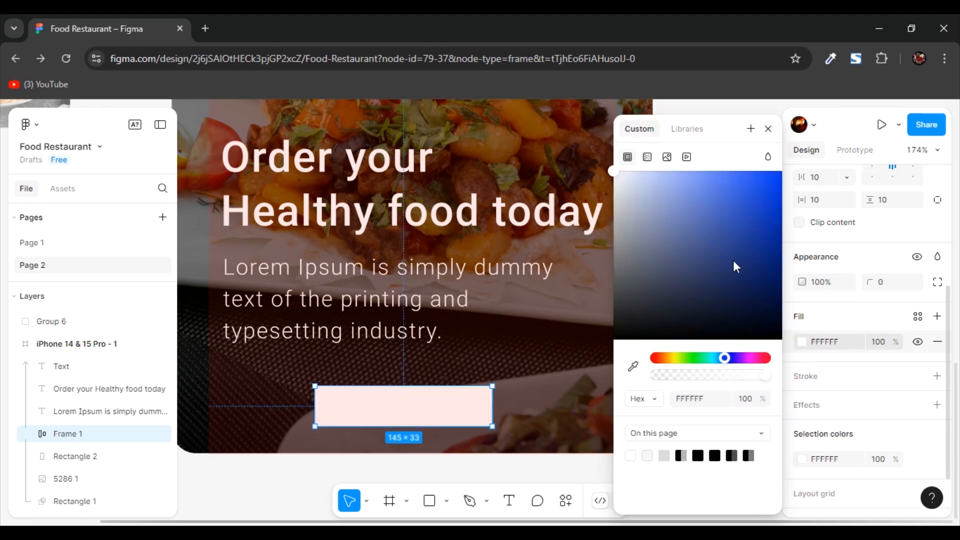
pyautogui.click(730, 175)
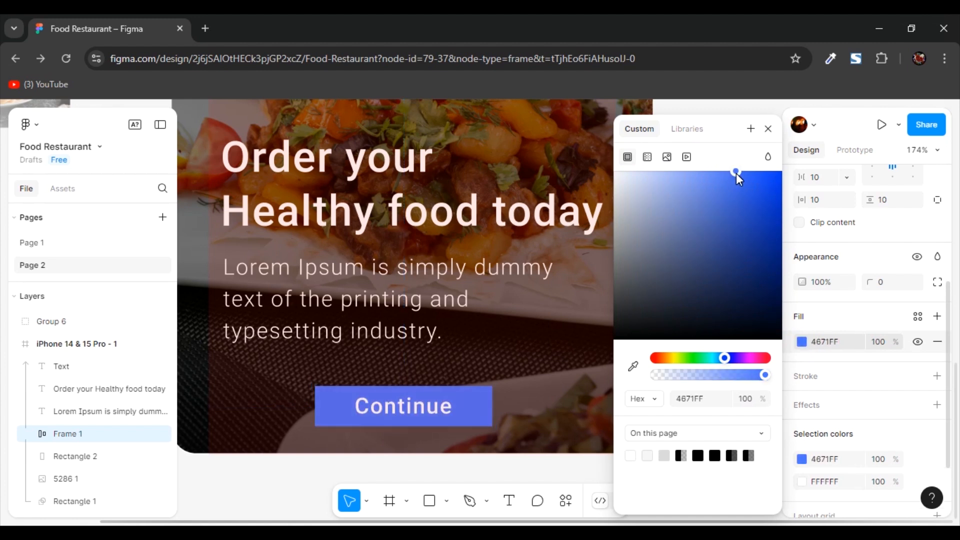
pyautogui.click(575, 370)
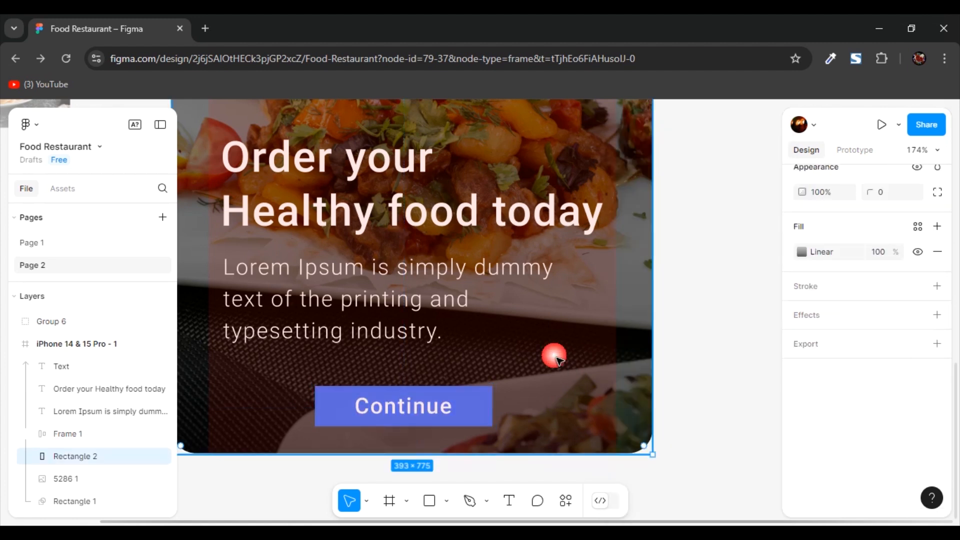
# - Widen the Continue button frame to 331 by 33 and move it up to X 31, Y 782
pyautogui.click(398, 417)
pyautogui.click(471, 332)
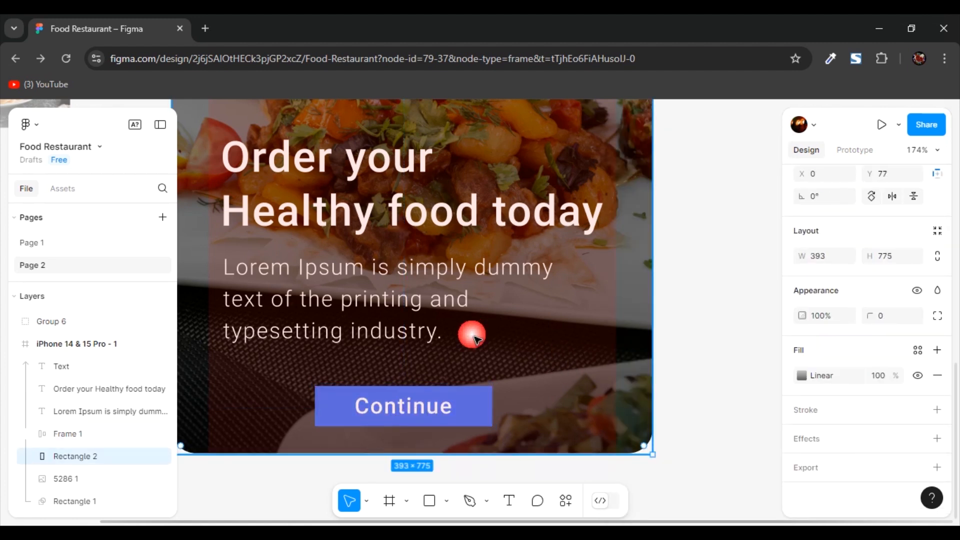
pyautogui.click(409, 417)
pyautogui.click(409, 417)
pyautogui.moveTo(421, 411)
pyautogui.mouseDown()
pyautogui.moveTo(415, 385)
pyautogui.moveTo(421, 410)
pyautogui.moveTo(466, 384)
pyautogui.moveTo(434, 412)
pyautogui.moveTo(464, 381)
pyautogui.moveTo(434, 403)
pyautogui.mouseUp()
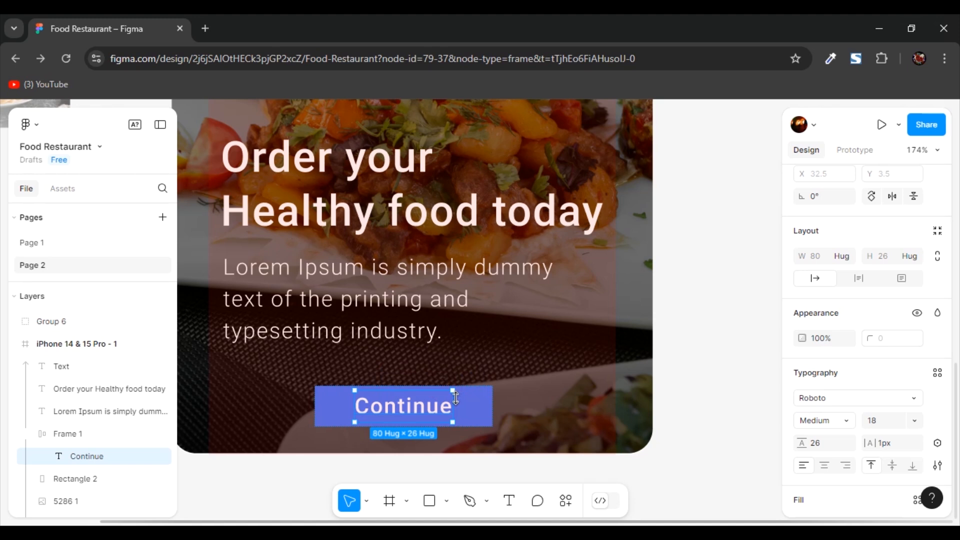
pyautogui.press('Escape')
pyautogui.click(245, 410)
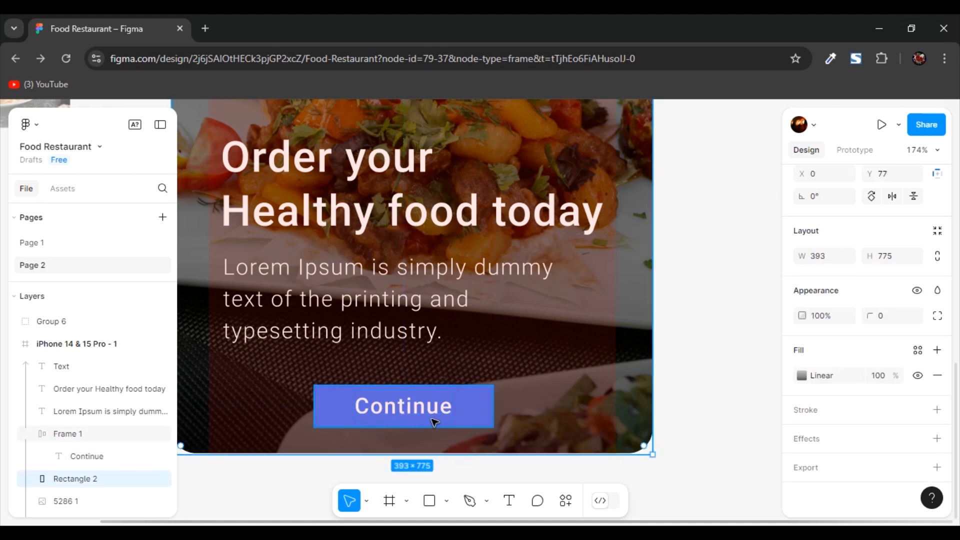
pyautogui.click(334, 408)
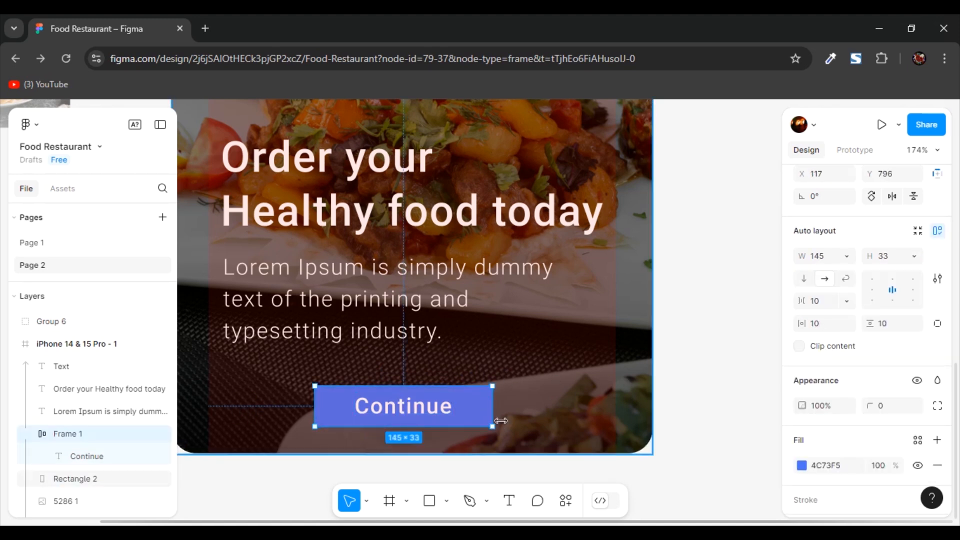
pyautogui.moveTo(500, 418); pyautogui.dragTo(626, 418)
pyautogui.moveTo(511, 410); pyautogui.dragTo(510, 393)
pyautogui.click(692, 395)
pyautogui.click(597, 393)
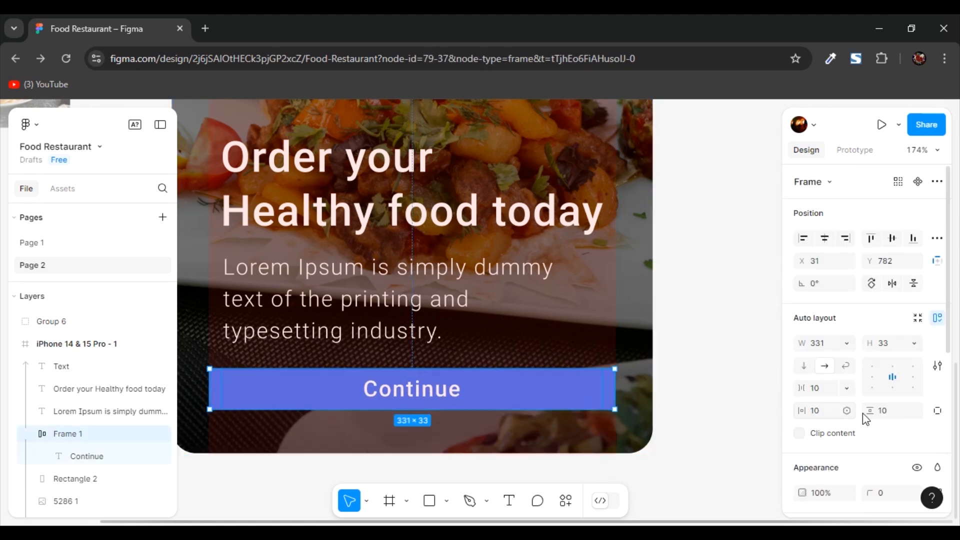
# - Round the corners of the Continue button frame
pyautogui.scroll(-2, 884, 435)
pyautogui.click(883, 427)
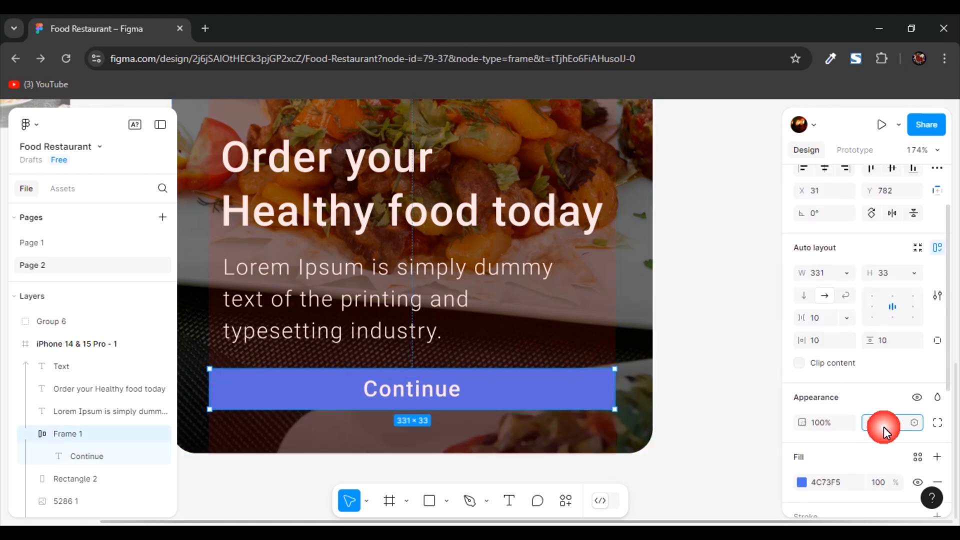
pyautogui.click(705, 392)
pyautogui.scroll(-2, 575, 361)
pyautogui.scroll(1, 575, 362)
pyautogui.scroll(-2, 576, 362)
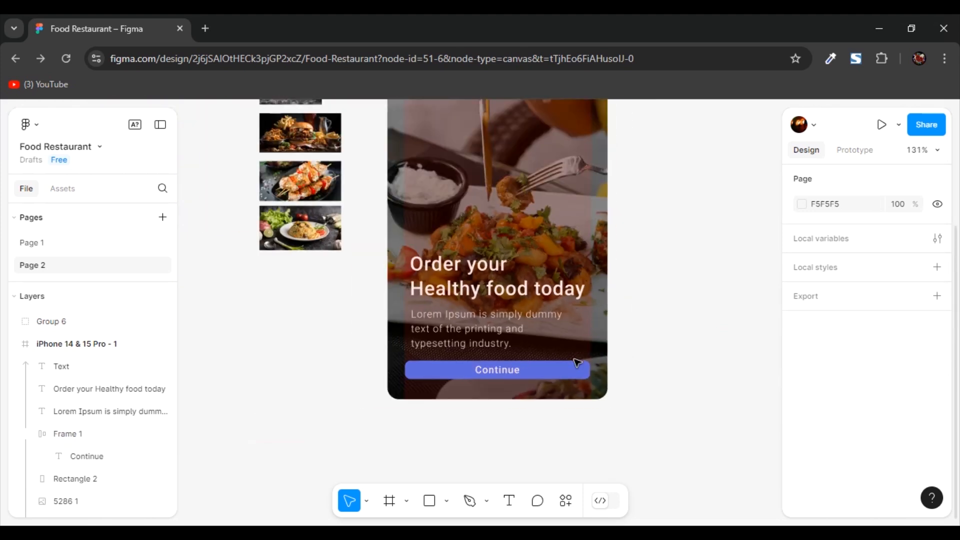
# - Hide the pink column layout grid on the iPhone 14 & 15 Pro - 1 frame
pyautogui.scroll(4, 672, 178)
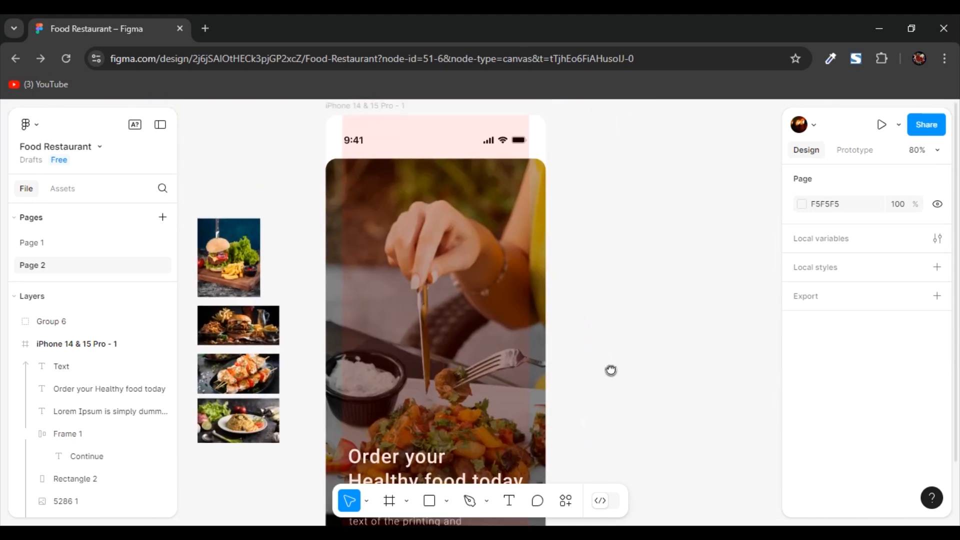
pyautogui.click(381, 108)
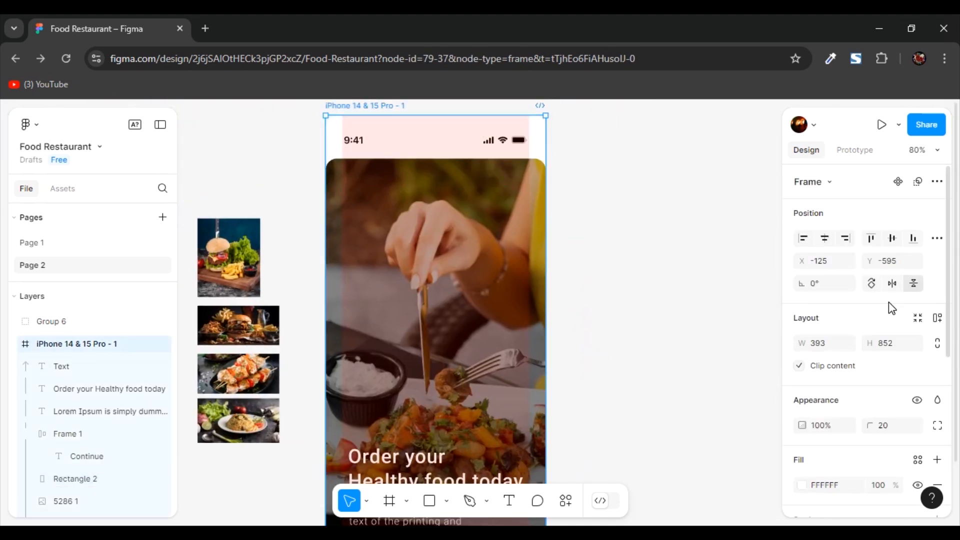
pyautogui.scroll(-5, 889, 305)
pyautogui.click(918, 434)
pyautogui.click(600, 331)
pyautogui.scroll(-4, 590, 331)
pyautogui.scroll(2, 590, 331)
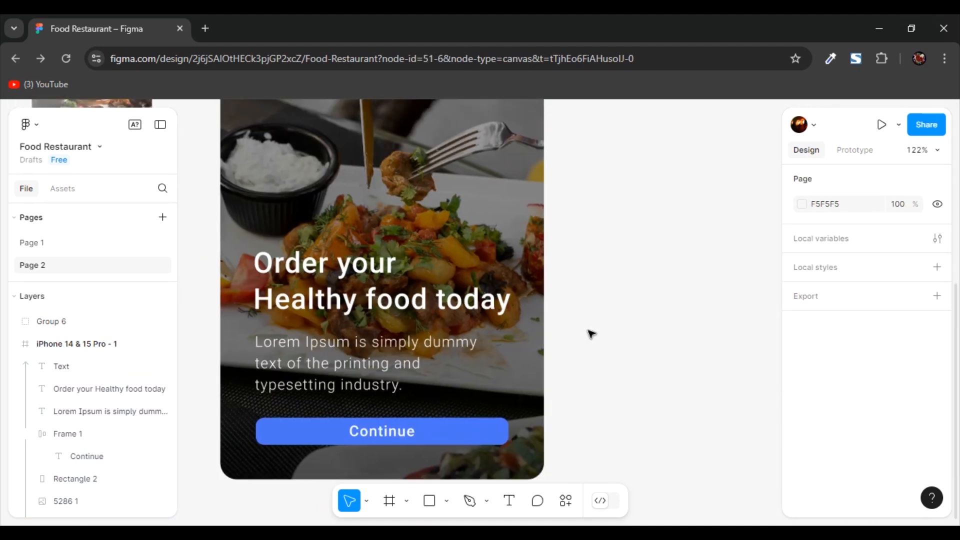
pyautogui.scroll(-2, 591, 330)
pyautogui.moveTo(625, 263); pyautogui.dragTo(542, 337)
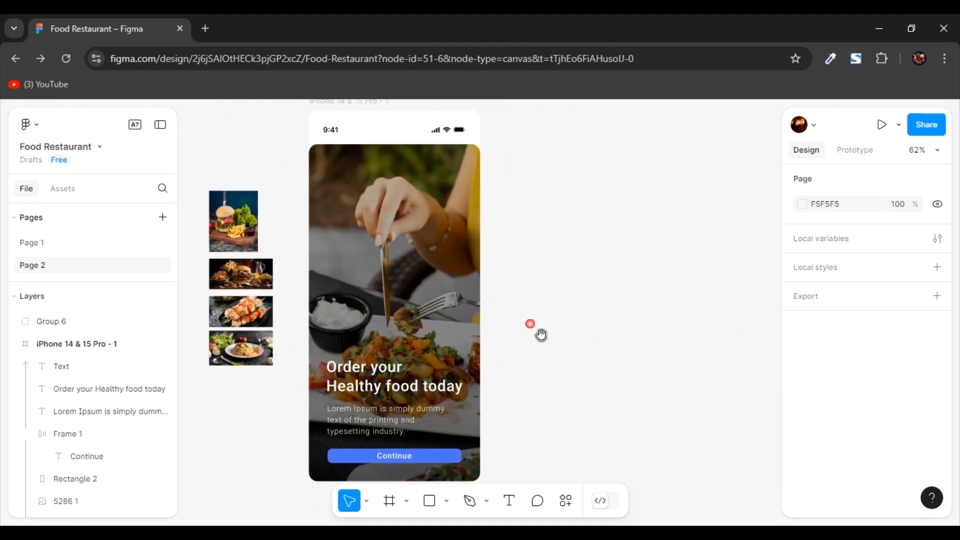
# - Rename the iPhone 14 & 15 Pro - 1 frame as Home
pyautogui.doubleClick(374, 128)
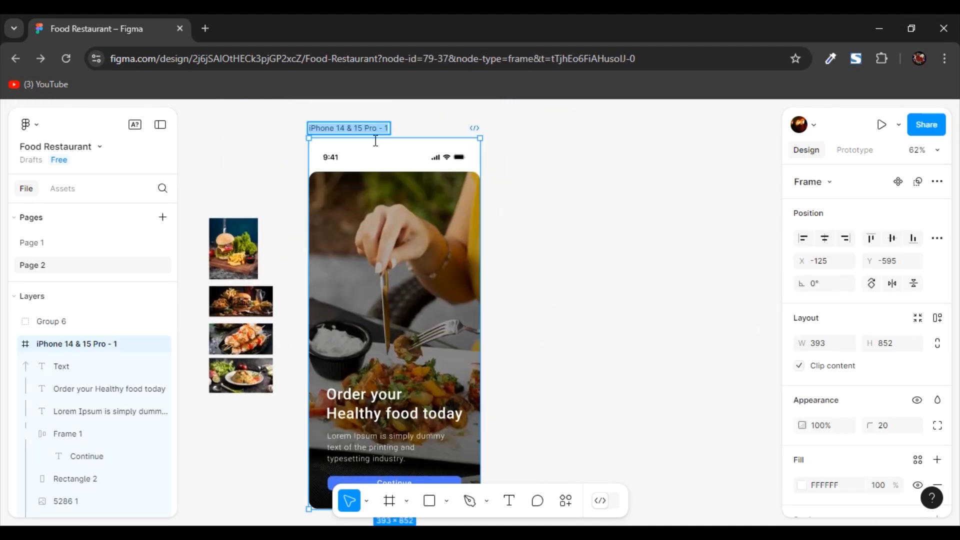
pyautogui.write('Home')
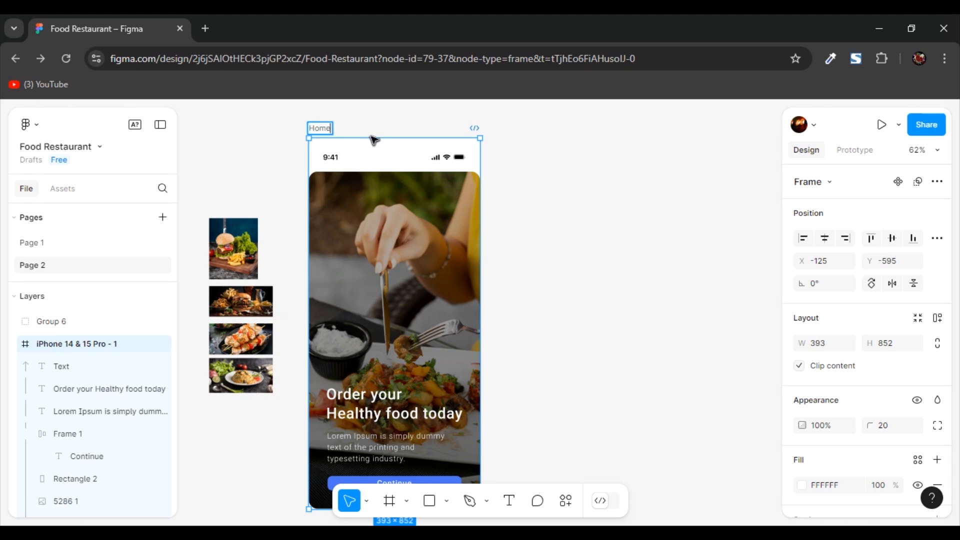
pyautogui.click(540, 281)
pyautogui.scroll(1, 540, 281)
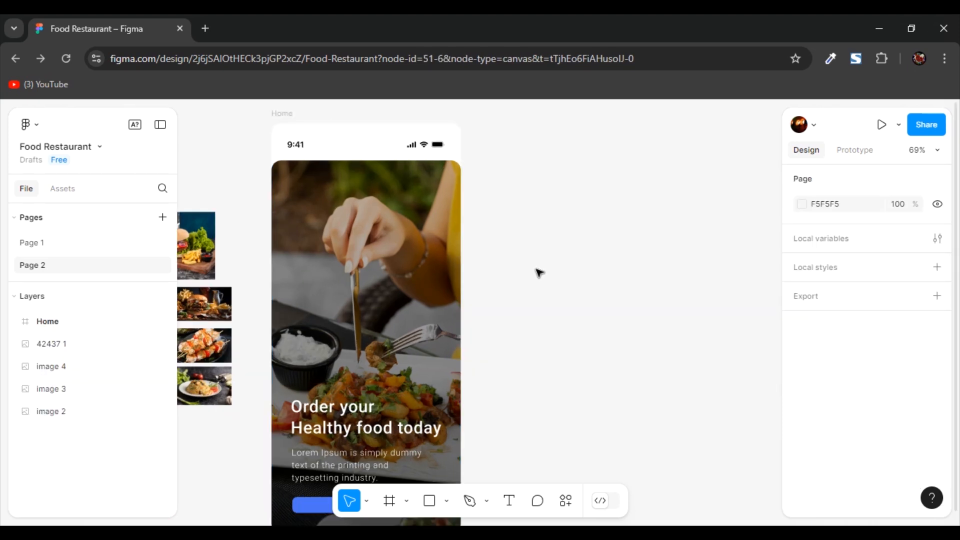
# - Duplicate the Home frame to create a second screen beside the original
pyautogui.click(283, 114)
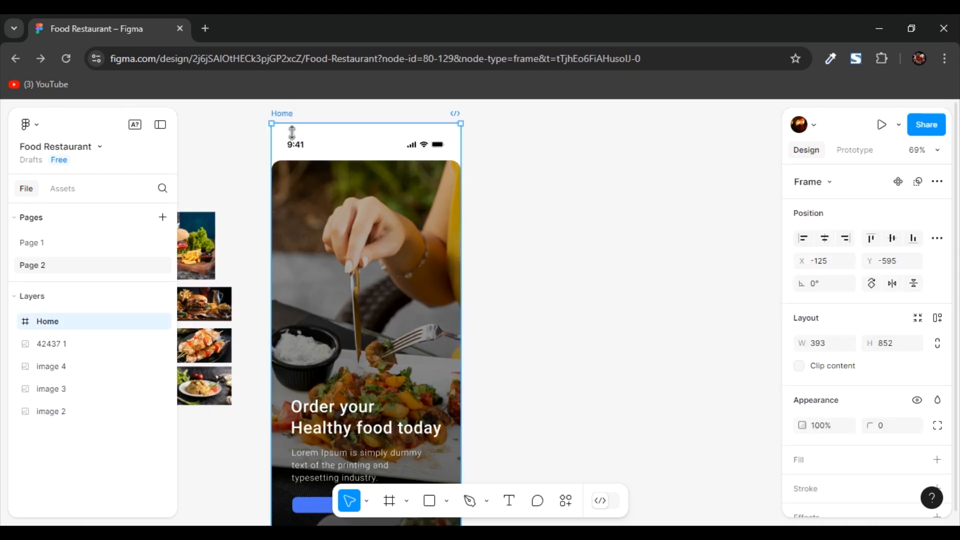
pyautogui.hotkey('ctrl', 'd')
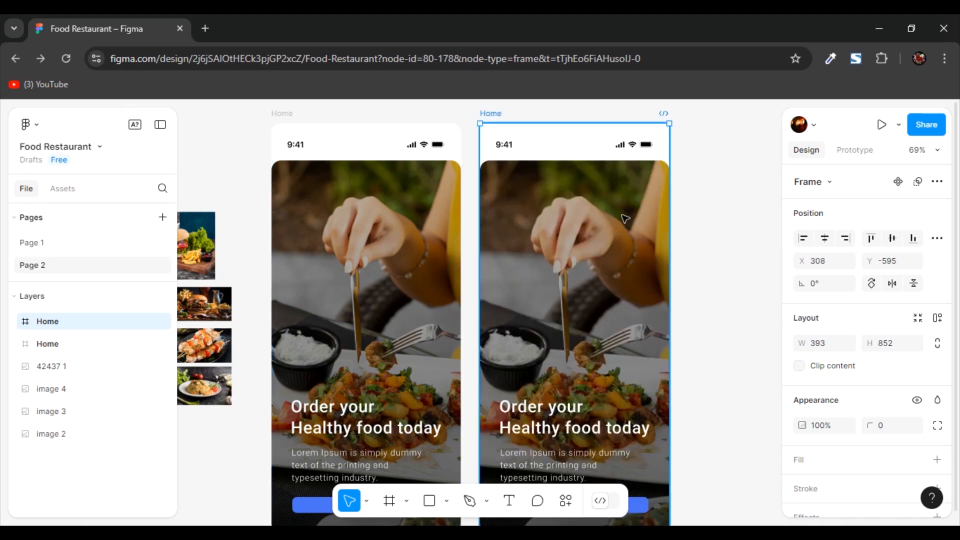
pyautogui.click(710, 264)
pyautogui.scroll(-1, 710, 264)
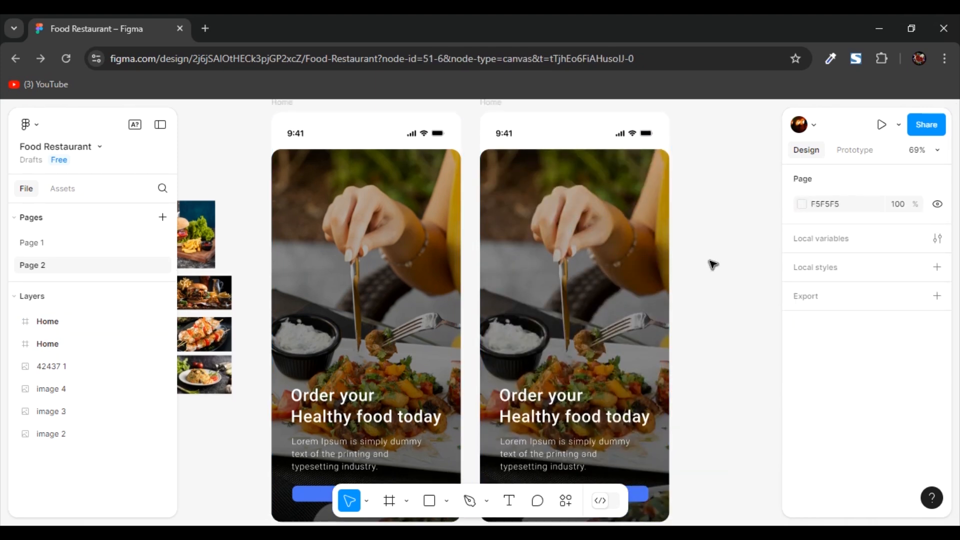
# - Delete the dark gradient rectangle and the food photo from the duplicated Home screen
pyautogui.click(556, 215)
pyautogui.doubleClick(563, 223)
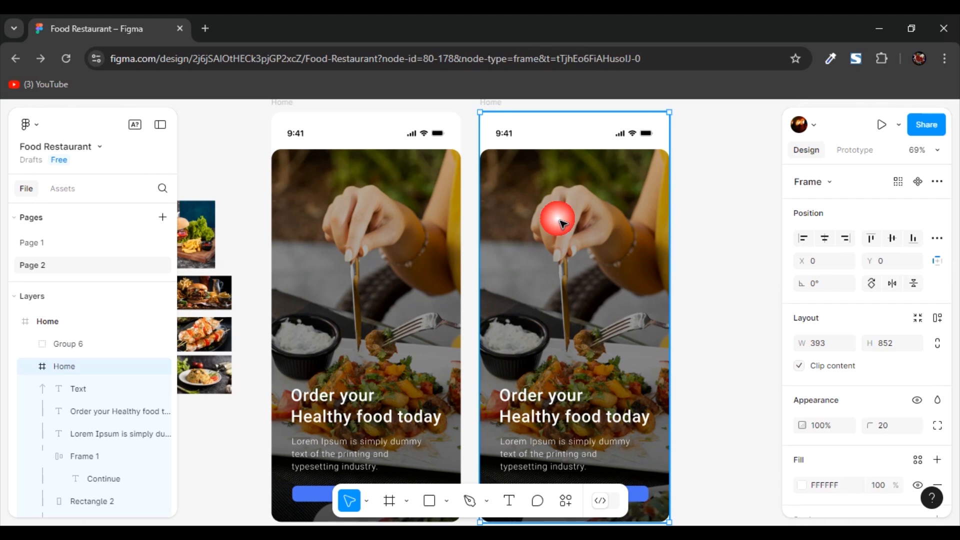
pyautogui.press('Delete')
pyautogui.doubleClick(562, 225)
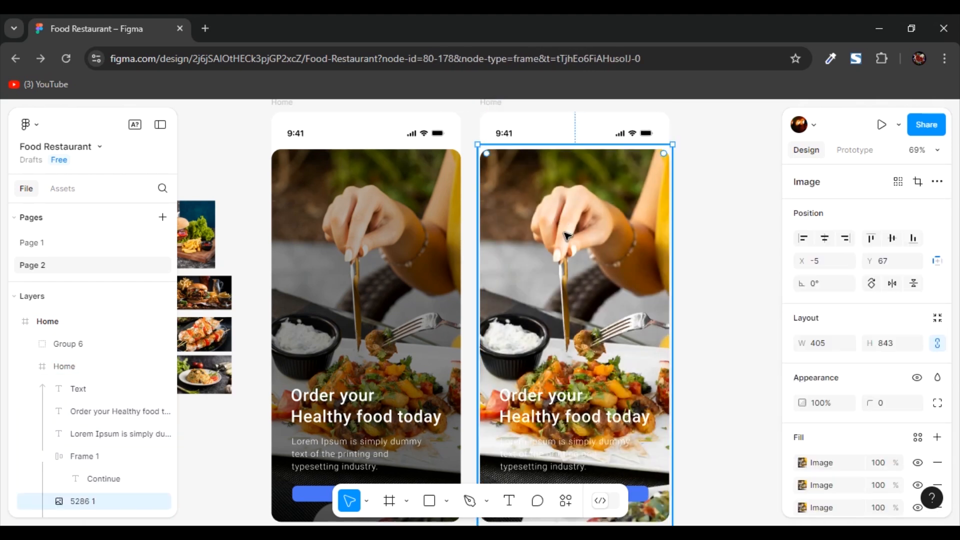
pyautogui.press('Delete')
# - Duplicate the "Order your Healthy food today" headline and place the copy near the top of the second screen at X 40, Y 127
pyautogui.click(226, 176)
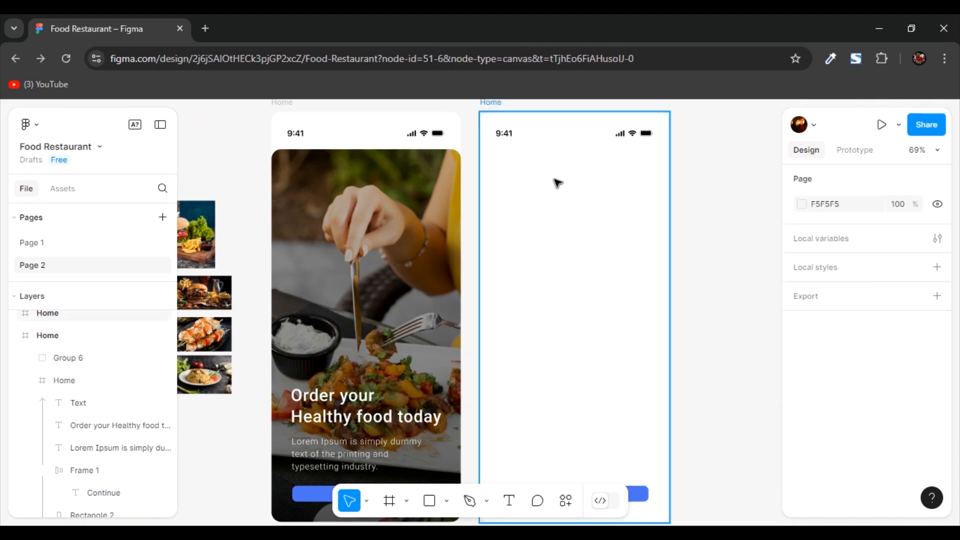
pyautogui.doubleClick(334, 402)
pyautogui.doubleClick(334, 401)
pyautogui.hotkey('ctrl', 'd')
pyautogui.moveTo(503, 294); pyautogui.dragTo(569, 199)
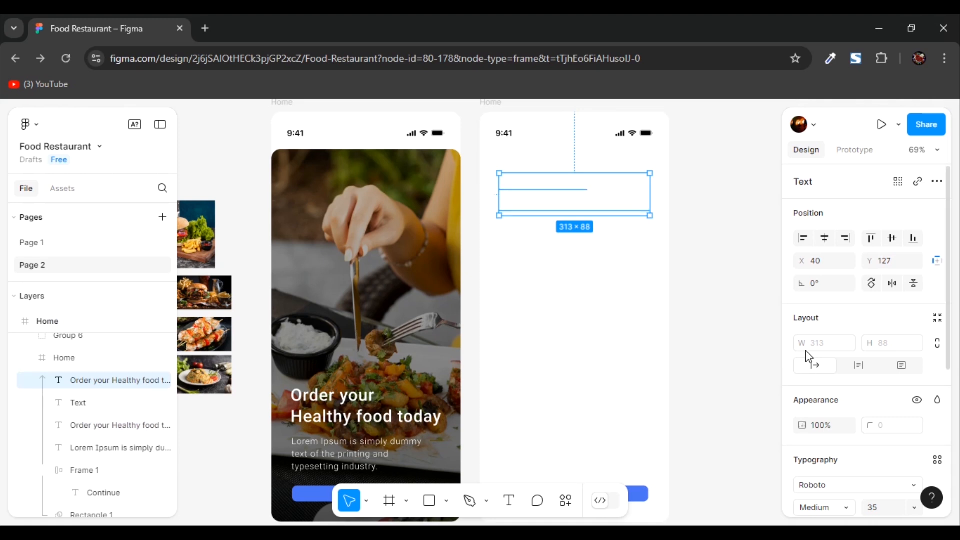
# - Change the copied headline's fill to a dark gray and move the text up to Y 90
pyautogui.scroll(-4, 806, 353)
pyautogui.click(802, 401)
pyautogui.moveTo(618, 314); pyautogui.dragTo(620, 313)
pyautogui.click(533, 186)
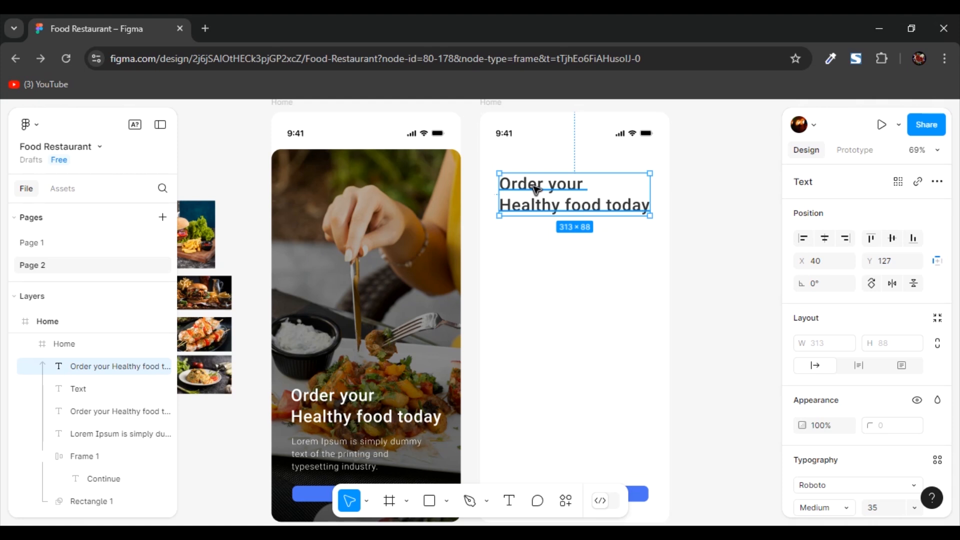
pyautogui.hotkey('shift', 'Up')
pyautogui.press('Up')
pyautogui.press('Up')
# - Set the font weight of the second screen's headline to SemiBold
pyautogui.scroll(3, 533, 187)
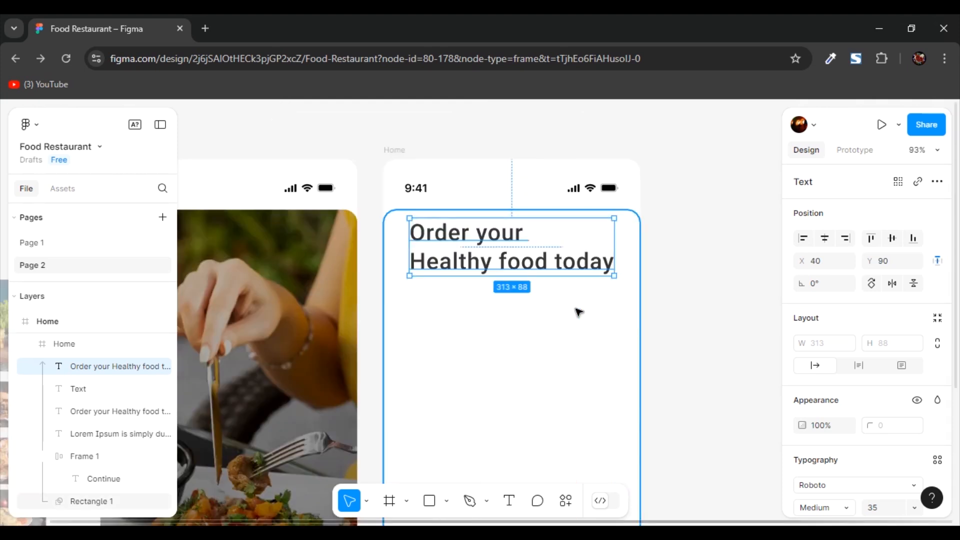
pyautogui.scroll(-3, 861, 375)
pyautogui.click(846, 344)
pyautogui.click(838, 368)
pyautogui.click(838, 367)
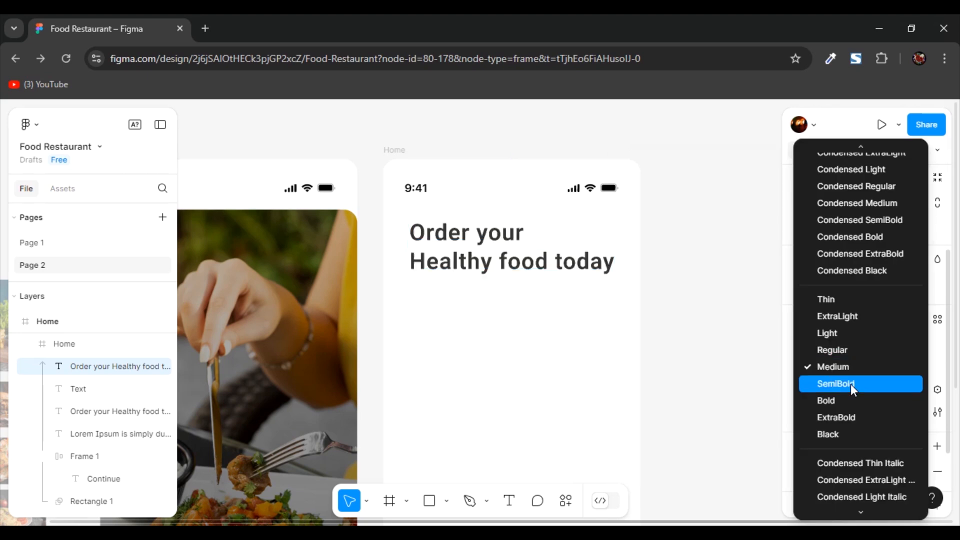
pyautogui.click(850, 384)
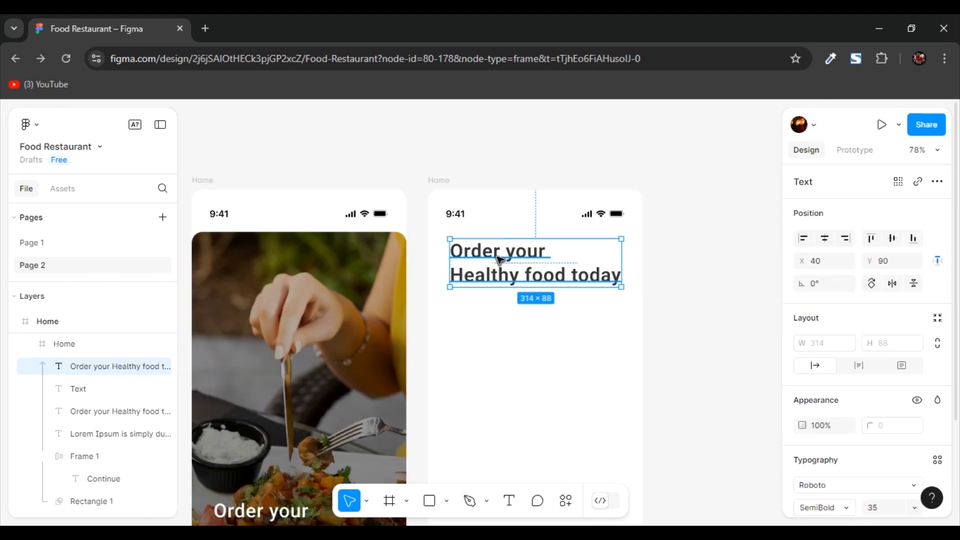
# - Replace the second screen's headline text with "What would you like to eat?" on two lines
pyautogui.doubleClick(498, 260)
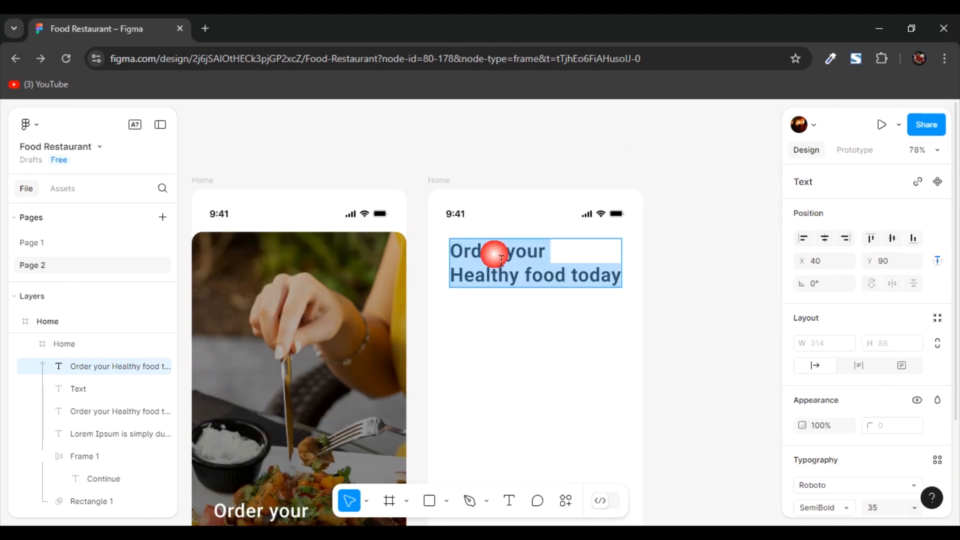
pyautogui.write('What would you like to eat?')
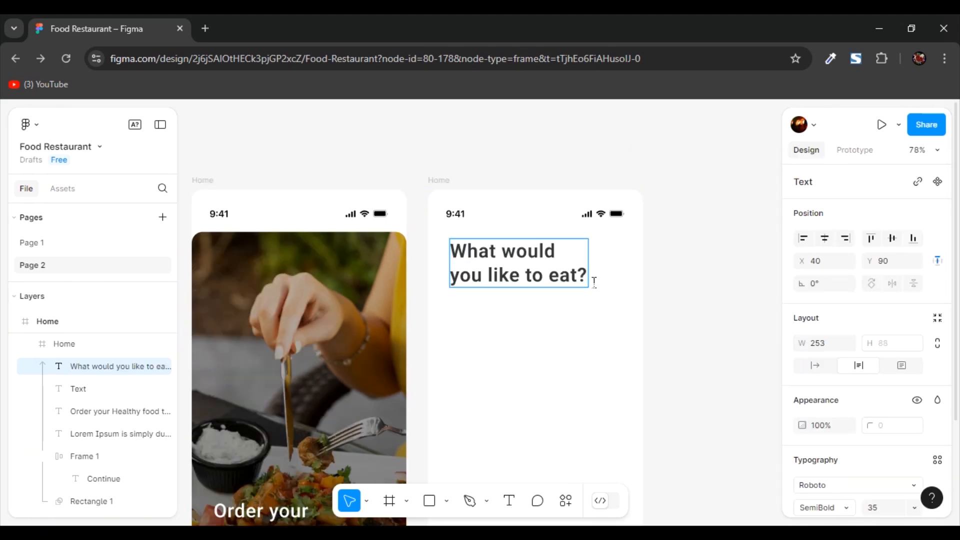
pyautogui.click(631, 289)
# - Draw a rectangle about 297 by 36 below the "What would you like to eat?" headline and center it horizontally
pyautogui.scroll(-1, 510, 244)
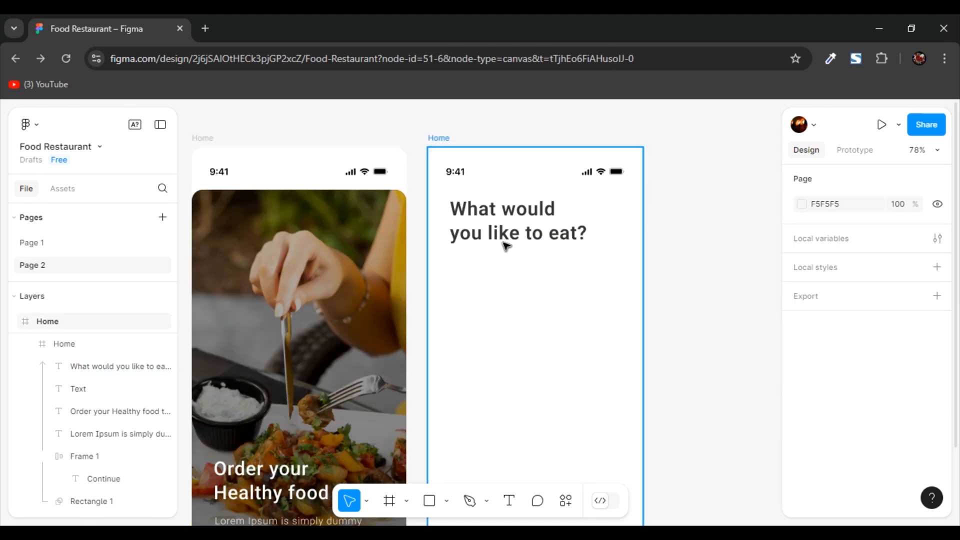
pyautogui.press('r')
pyautogui.moveTo(452, 247); pyautogui.dragTo(615, 267)
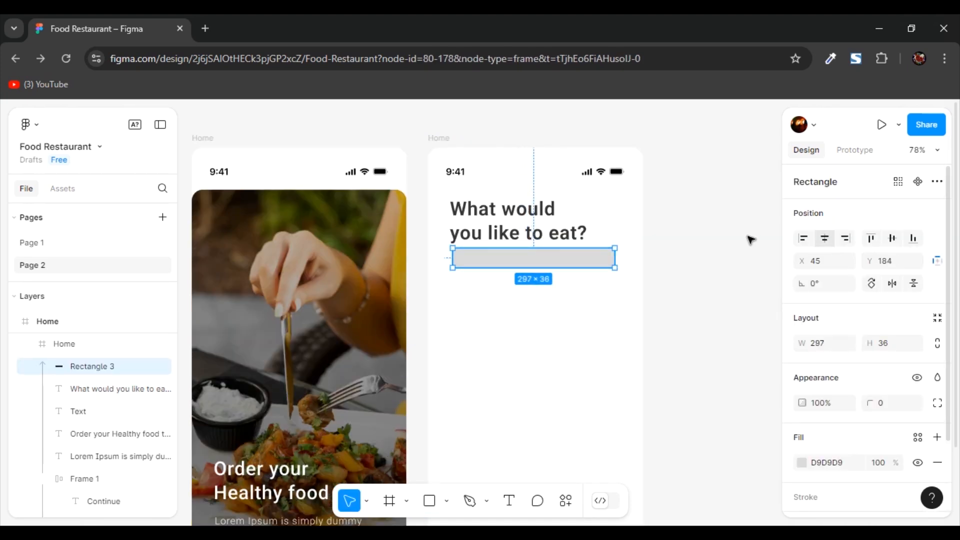
pyautogui.click(827, 239)
# - Set the corner radius of the rectangle below the headline to 50
pyautogui.click(892, 316)
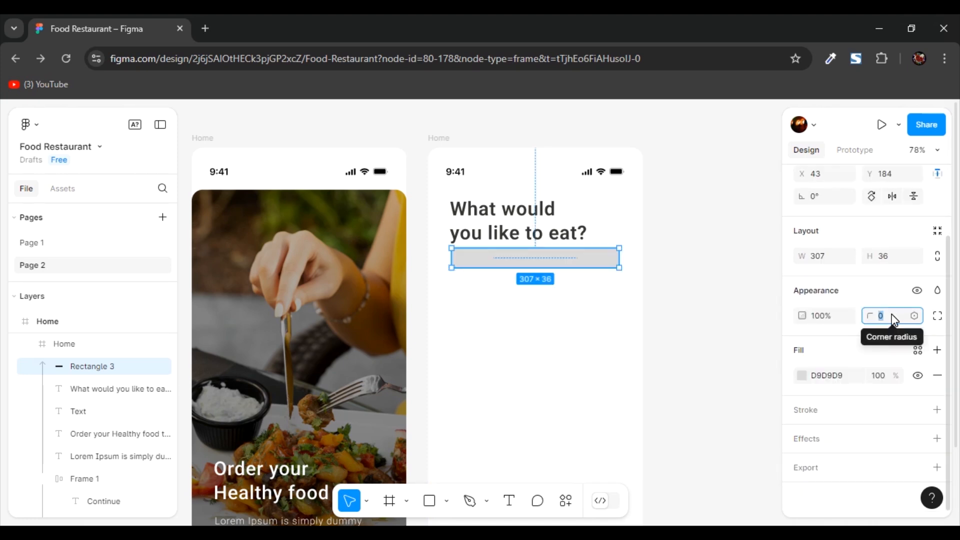
pyautogui.write('5')
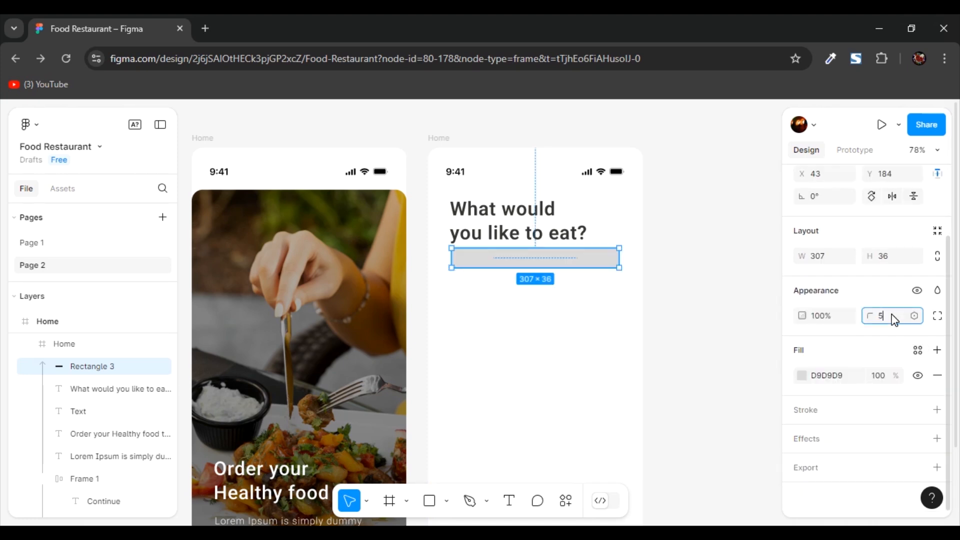
pyautogui.click(706, 283)
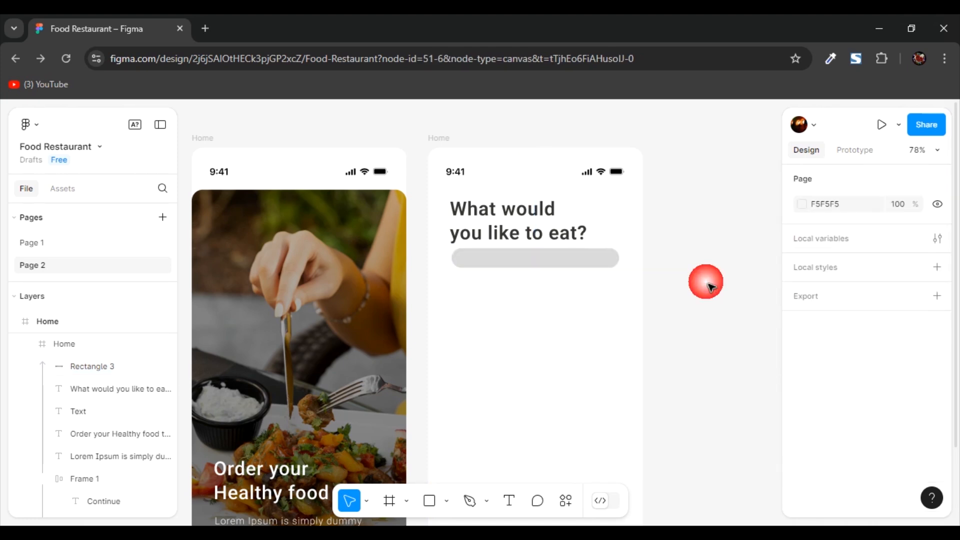
# - Change the fill of the rounded rectangle below the headline to light gray E5E4E4
pyautogui.scroll(3, 619, 290)
pyautogui.click(548, 258)
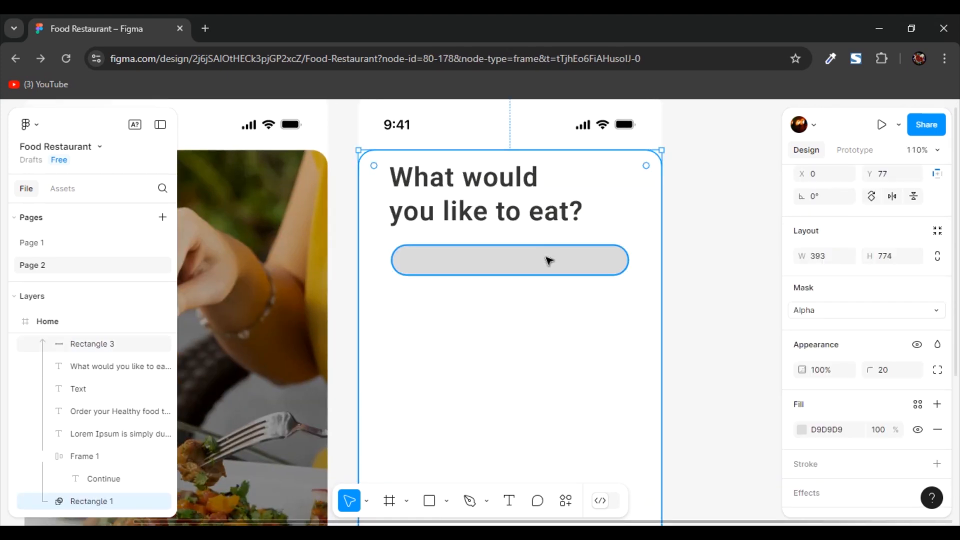
pyautogui.click(803, 373)
pyautogui.click(614, 188)
pyautogui.click(594, 232)
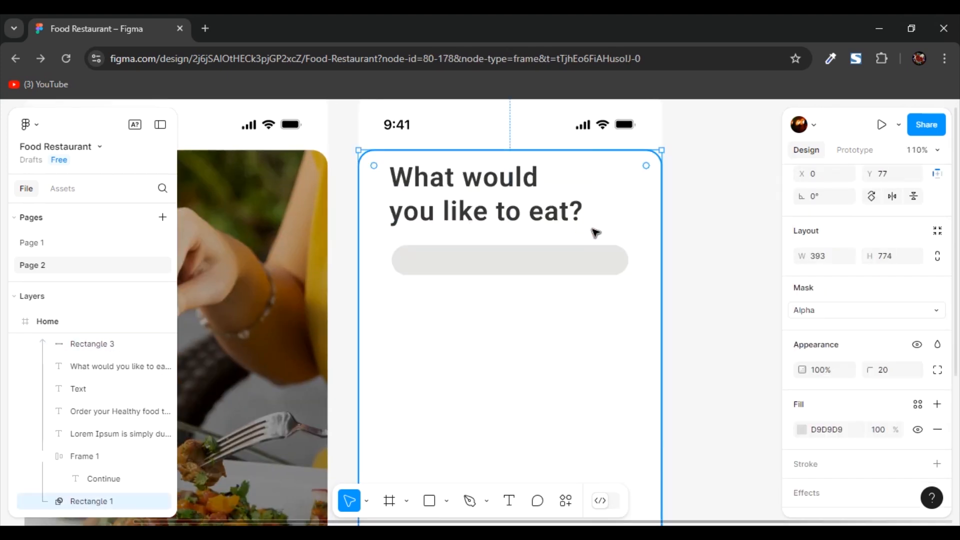
# - Add an effect to the rounded rectangle and set its type to Inner shadow
pyautogui.click(539, 270)
pyautogui.scroll(-1, 873, 347)
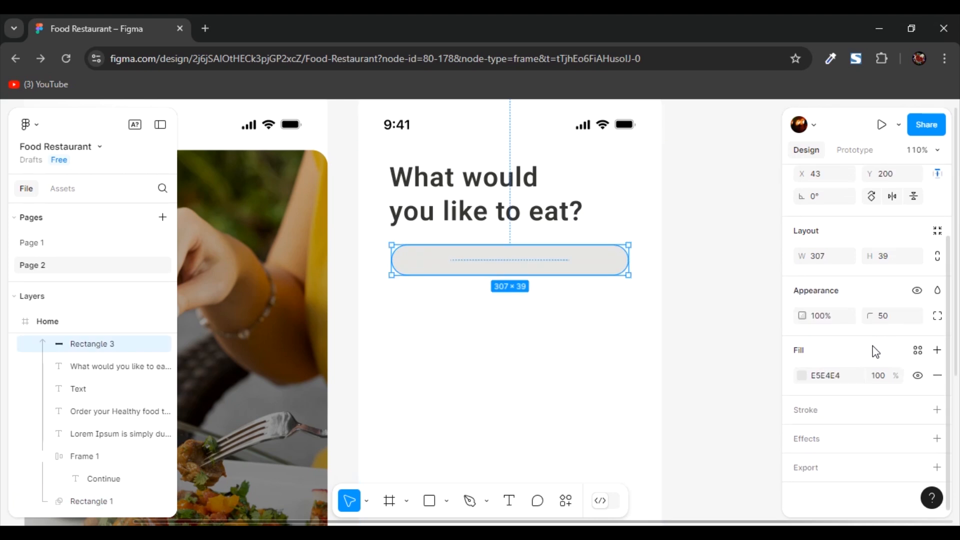
pyautogui.click(937, 439)
pyautogui.scroll(-2, 861, 435)
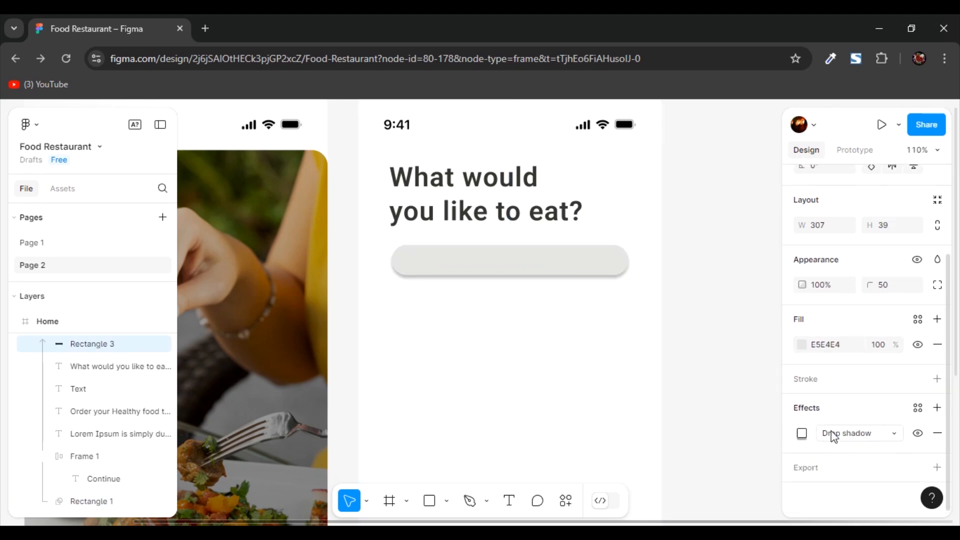
pyautogui.click(859, 435)
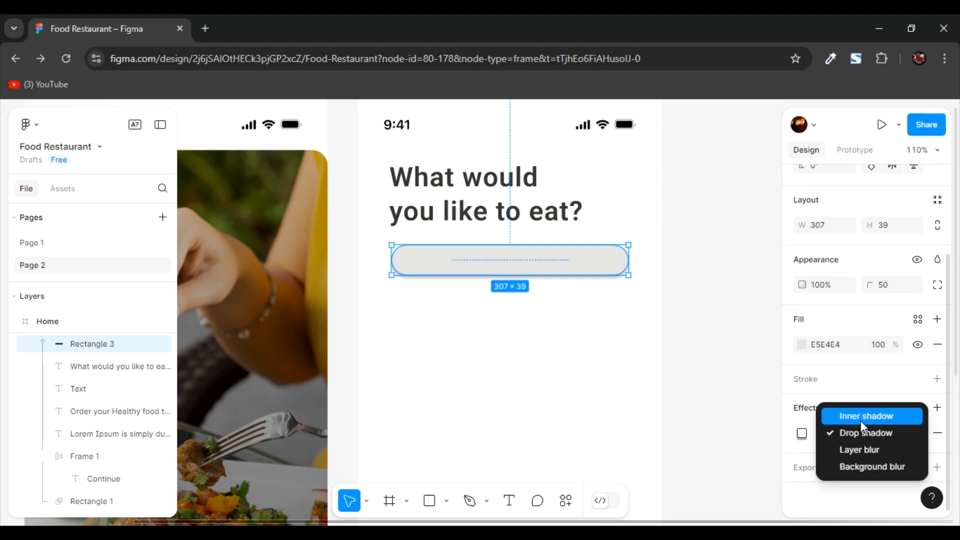
pyautogui.click(859, 421)
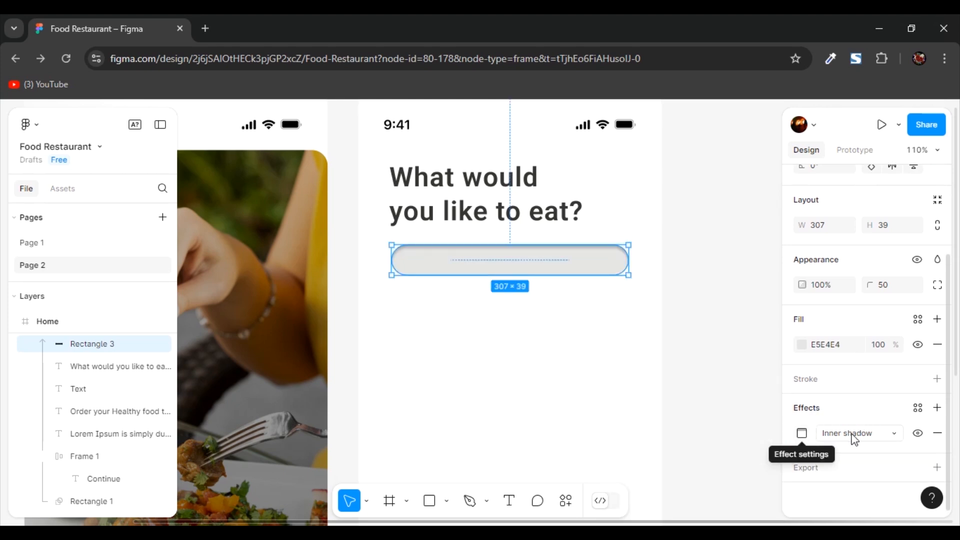
# - Set the inner shadow's vertical offset to 0.49 and lower the rounded rectangle's fill opacity to 83%
pyautogui.click(801, 433)
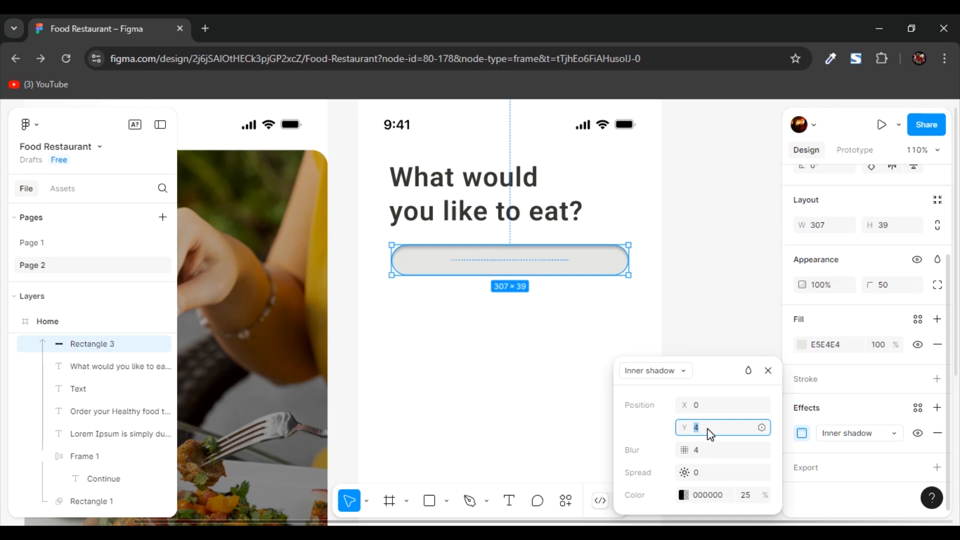
pyautogui.write('0.49')
pyautogui.press('Return')
pyautogui.click(700, 450)
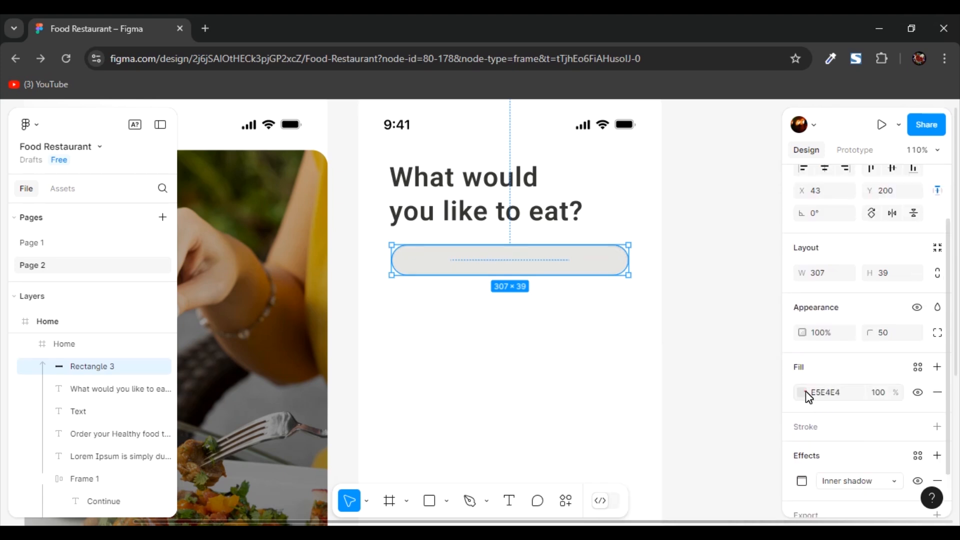
pyautogui.click(805, 392)
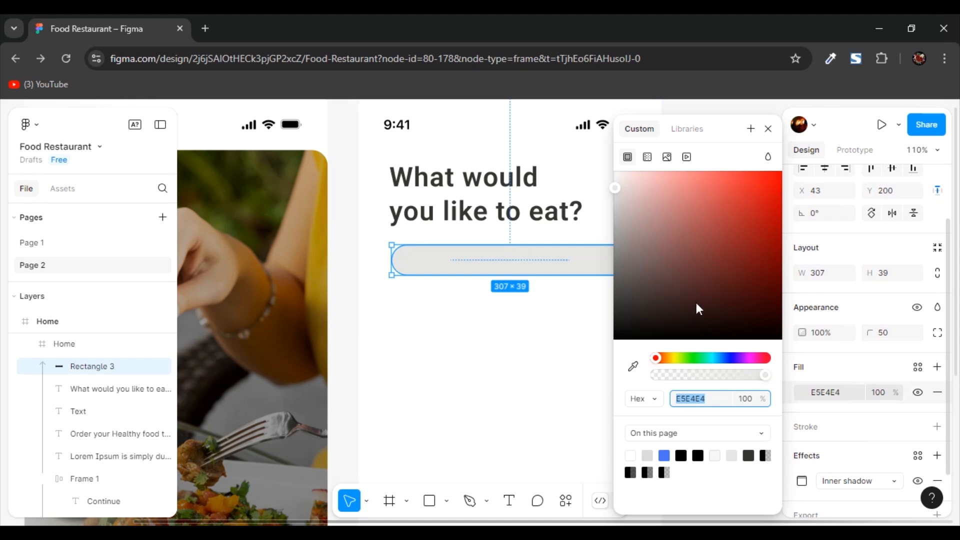
pyautogui.click(568, 325)
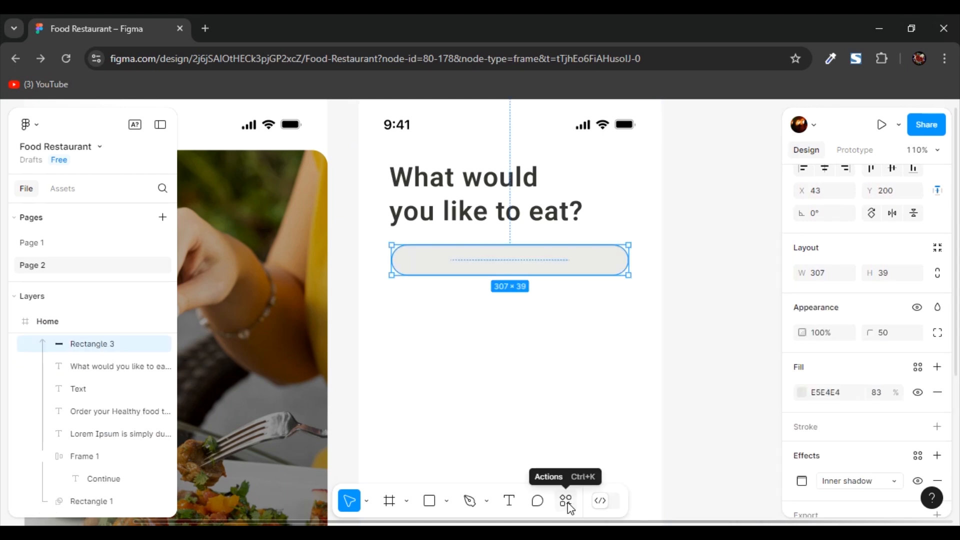
# - Find the Iconify plugin among the plugins and widgets and run it
pyautogui.click(566, 502)
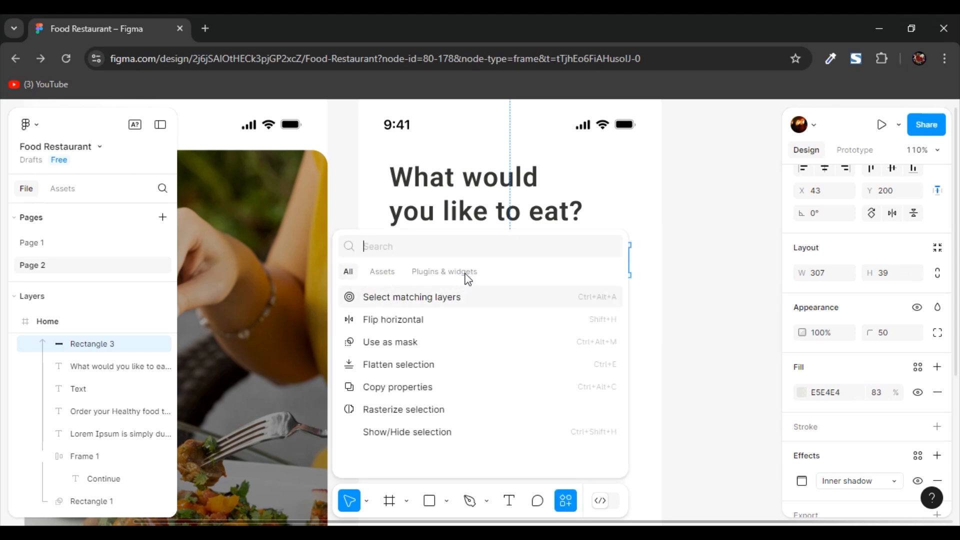
pyautogui.click(436, 274)
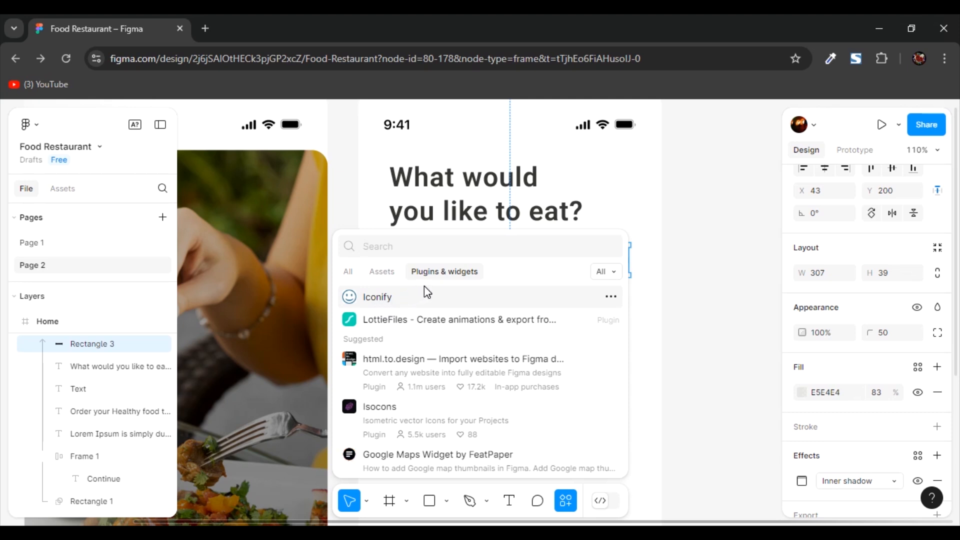
pyautogui.write('iconify')
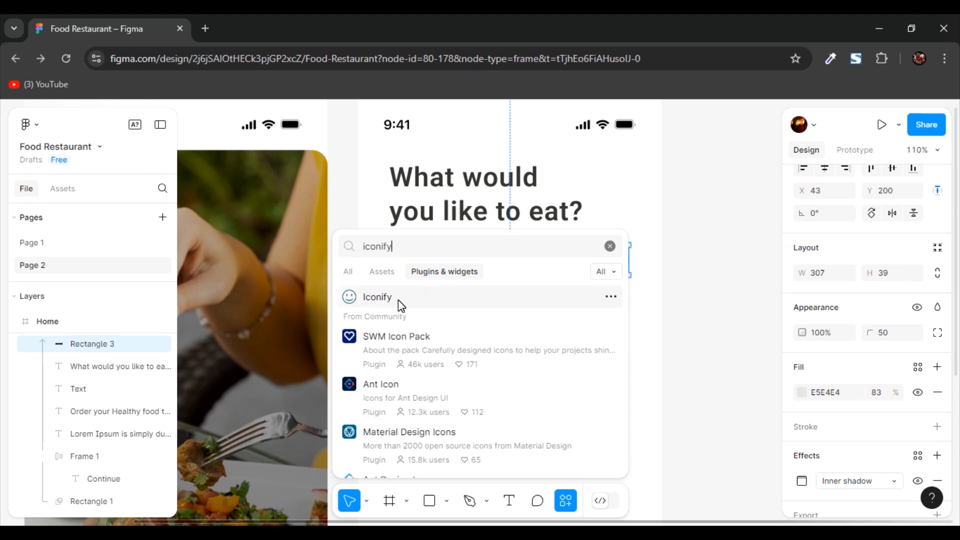
pyautogui.click(377, 297)
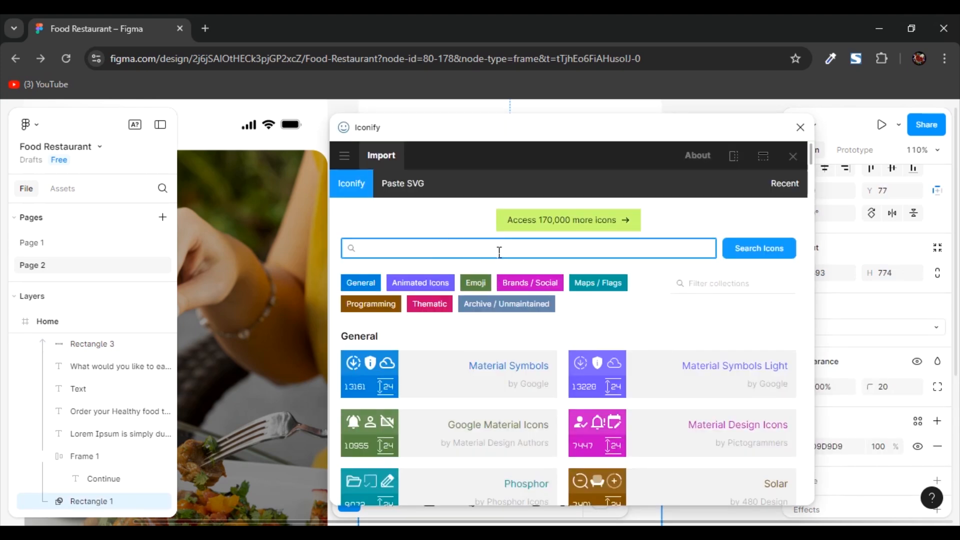
# - Find "search" icons in Iconify and import the material-symbols:search icon into the Home frame
pyautogui.press('Return')
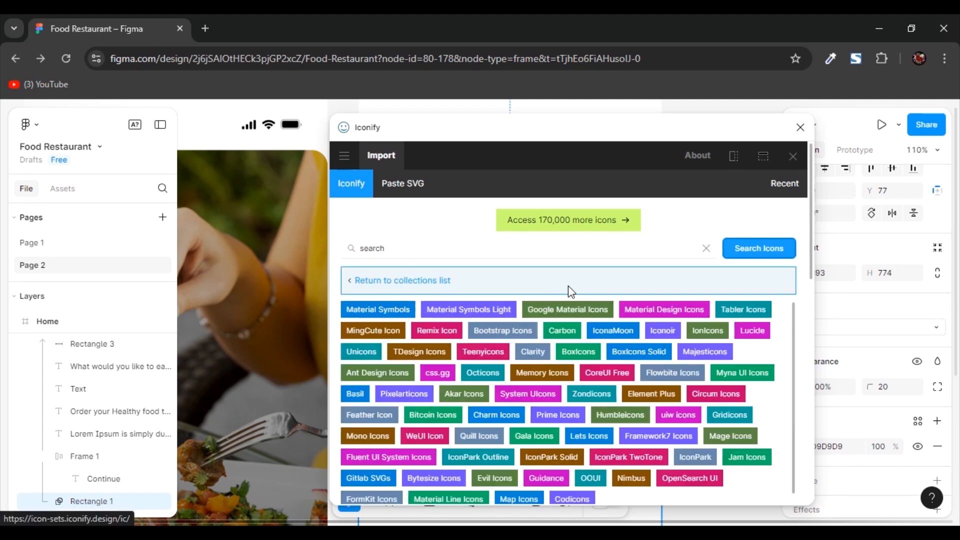
pyautogui.click(476, 251)
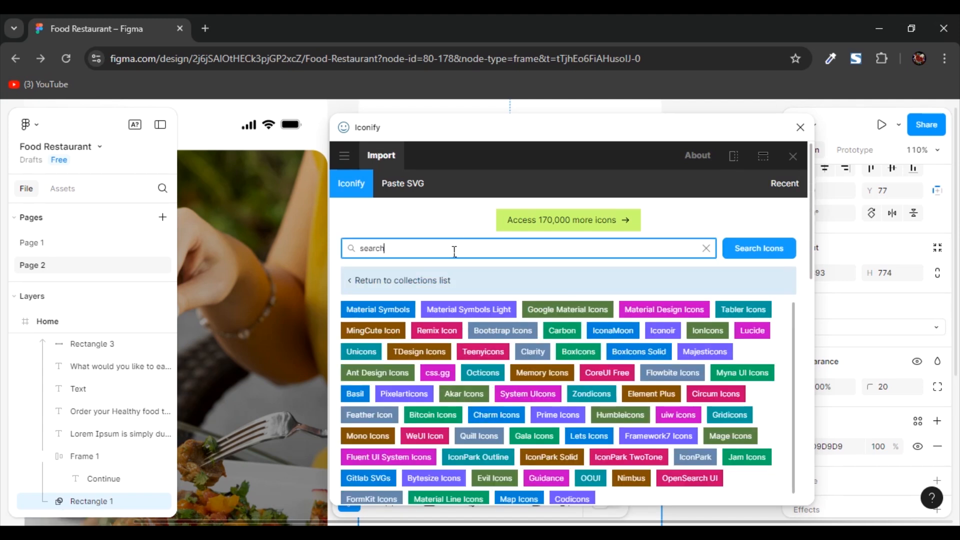
pyautogui.scroll(-5, 550, 350)
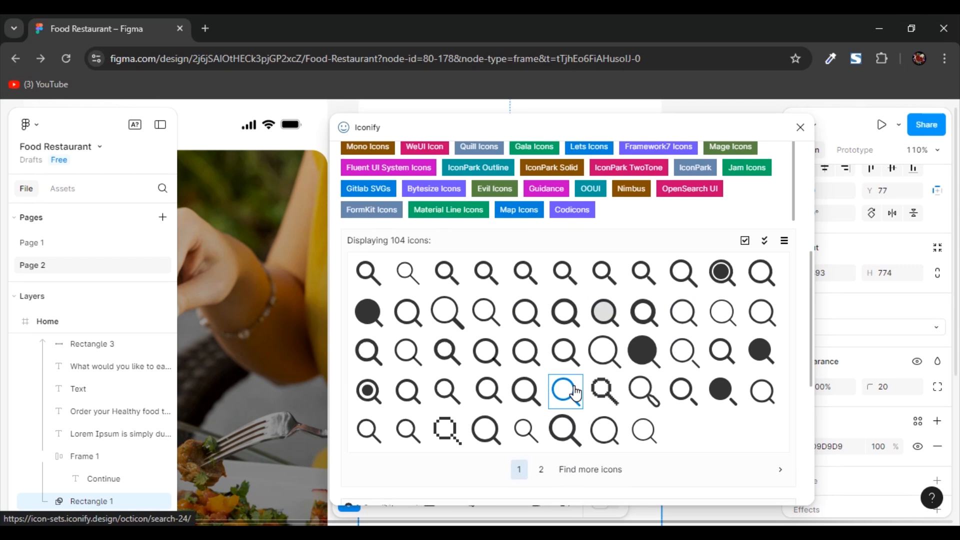
pyautogui.click(368, 272)
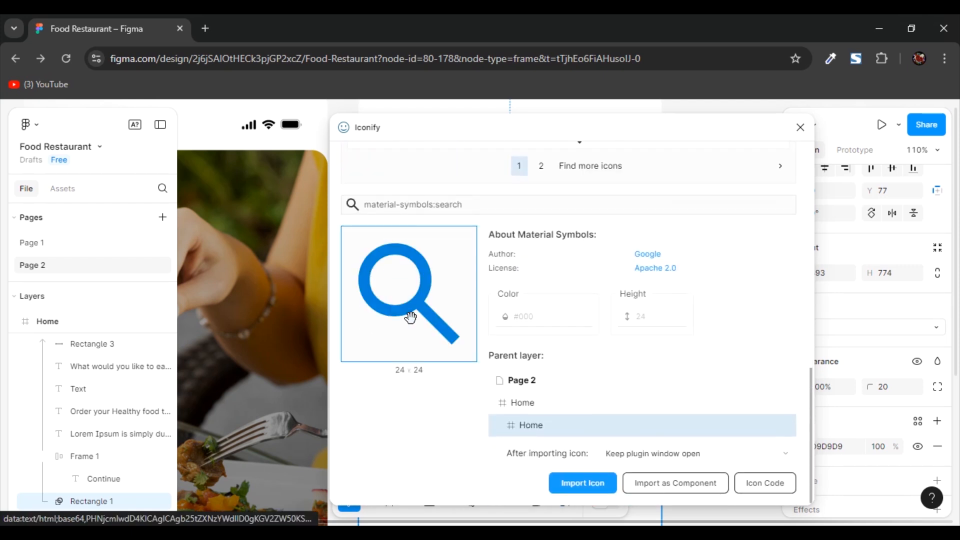
pyautogui.click(583, 483)
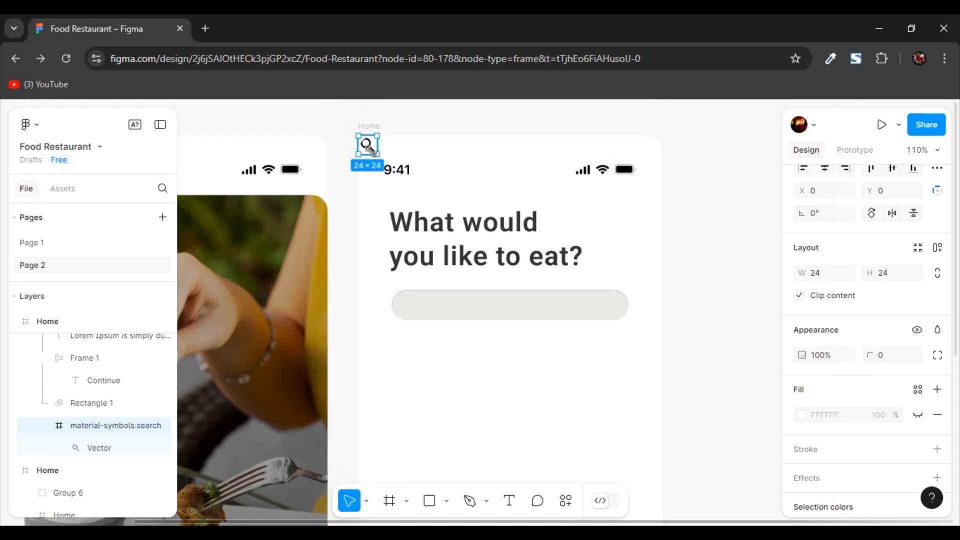
# - Move the imported search icon from the Home frame's corner to inside the left end of the rounded bar
pyautogui.click(350, 138)
pyautogui.click(369, 146)
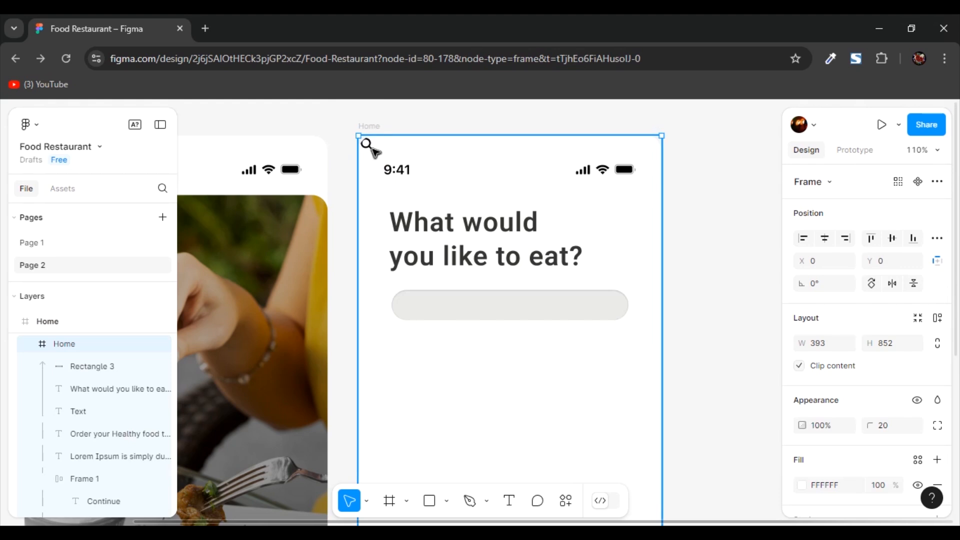
pyautogui.click(372, 148)
pyautogui.moveTo(372, 149); pyautogui.dragTo(416, 312)
# - Change the search icon's fill from black to a dark gray
pyautogui.scroll(3, 416, 312)
pyautogui.scroll(-4, 825, 374)
pyautogui.click(801, 391)
pyautogui.moveTo(623, 297); pyautogui.dragTo(622, 277)
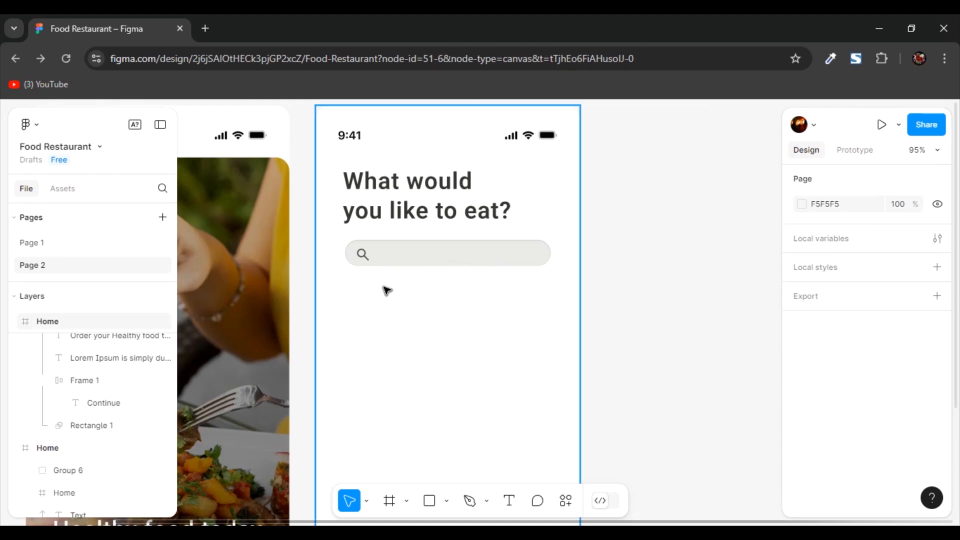
pyautogui.click(383, 289)
# - Add a "Food" text layer below the search bar, near its left end
pyautogui.scroll(3, 381, 290)
pyautogui.click(380, 290)
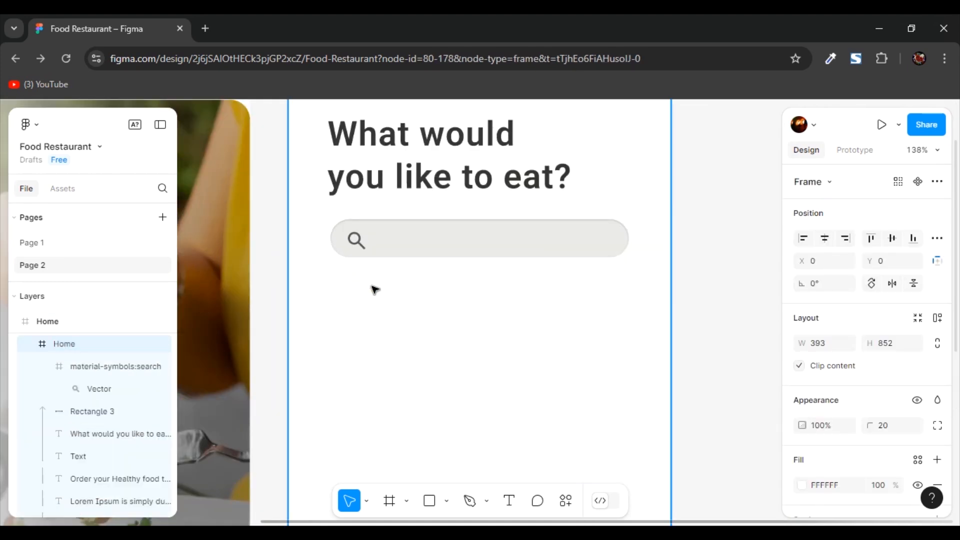
pyautogui.press('t')
pyautogui.click(350, 296)
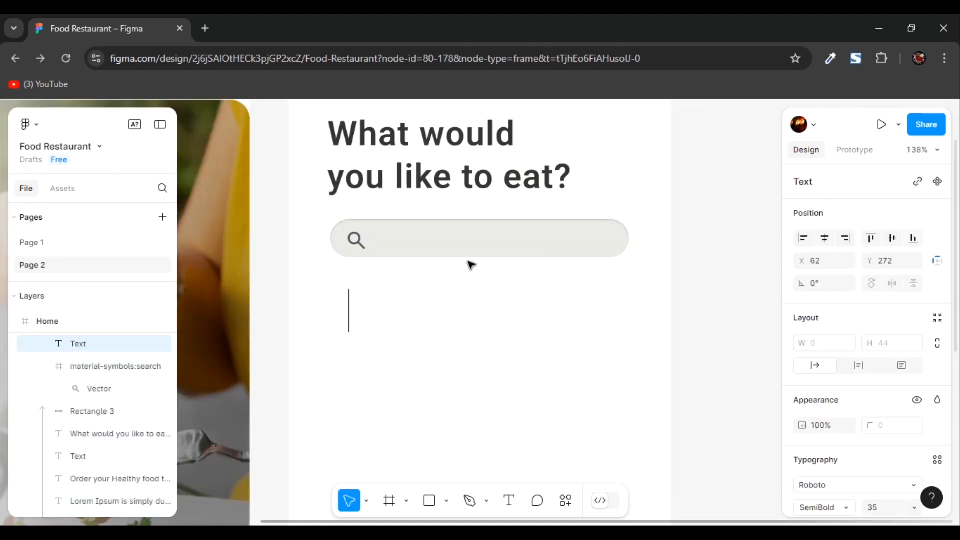
pyautogui.write('Food')
pyautogui.press('Escape')
# - Set the font size of the "Food" text to 18
pyautogui.scroll(-3, 902, 349)
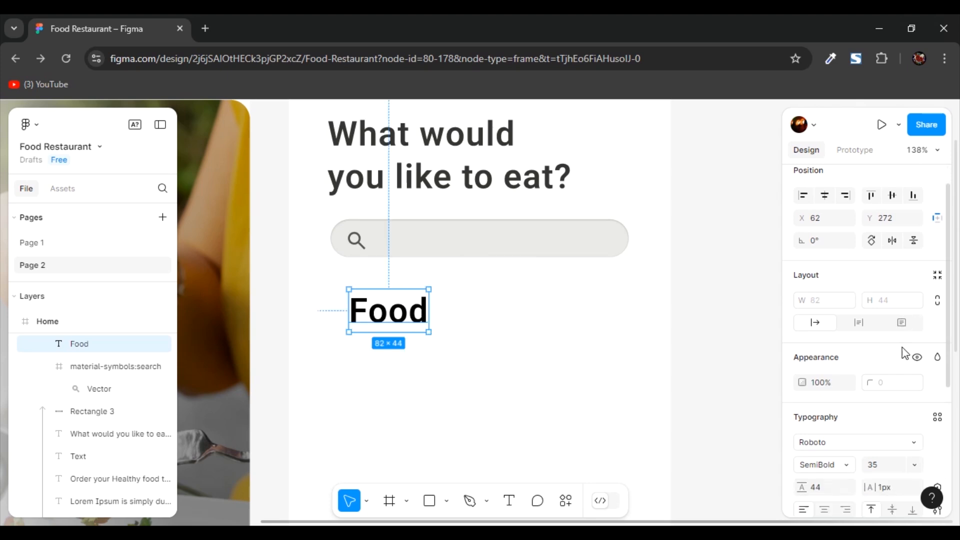
pyautogui.scroll(-1, 902, 350)
pyautogui.click(878, 300)
pyautogui.write('18')
pyautogui.press('Return')
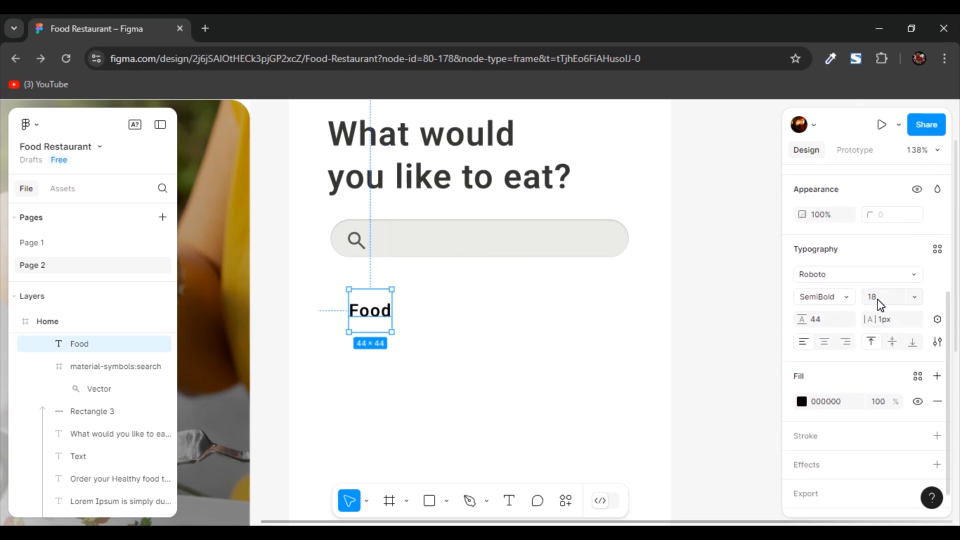
# - Set the "Food" text's font size to 13 and move it up closer beneath the search bar
pyautogui.click(874, 395)
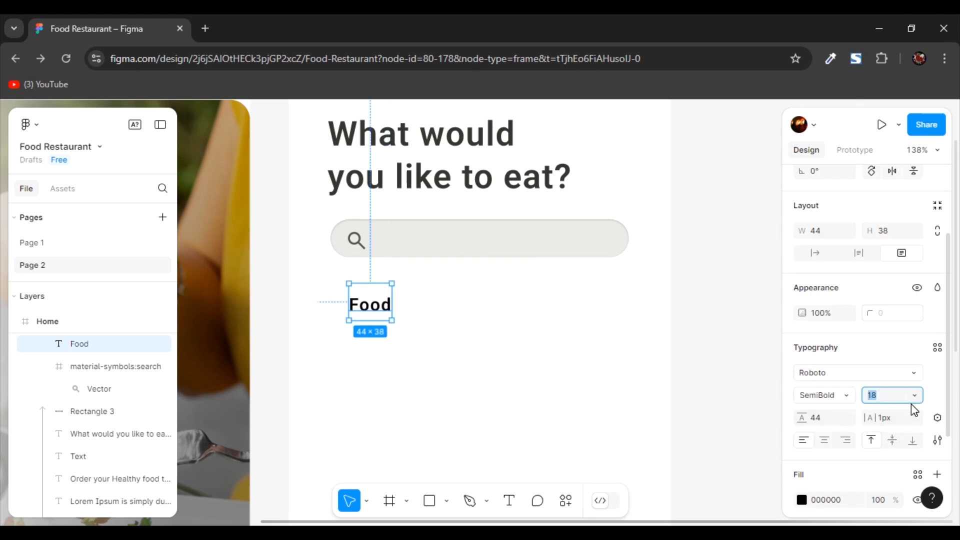
pyautogui.write('13')
pyautogui.moveTo(373, 313); pyautogui.dragTo(369, 299)
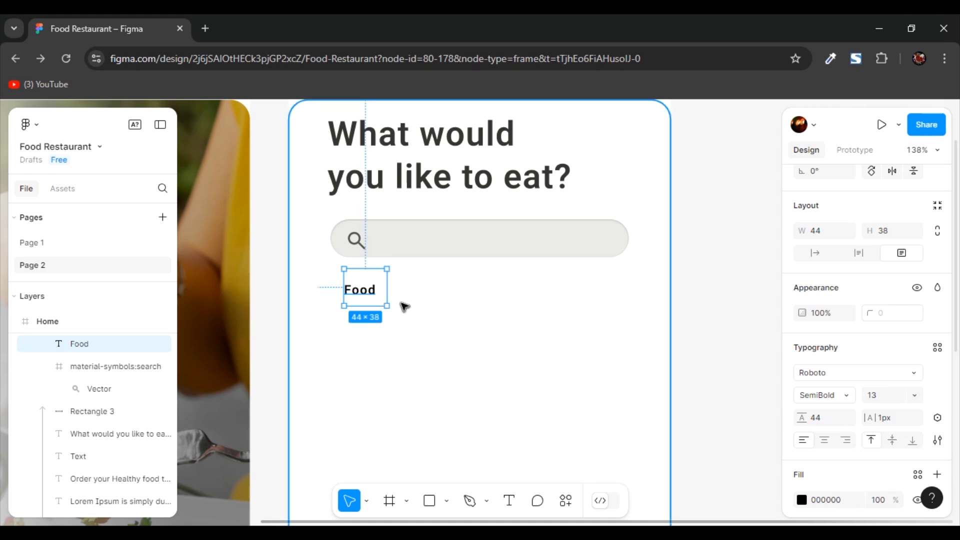
# - Wrap the "Food" text in an auto layout frame and resize the frame to about 61 by 18
pyautogui.hotkey('shift', 'a')
pyautogui.moveTo(370, 322); pyautogui.dragTo(404, 295)
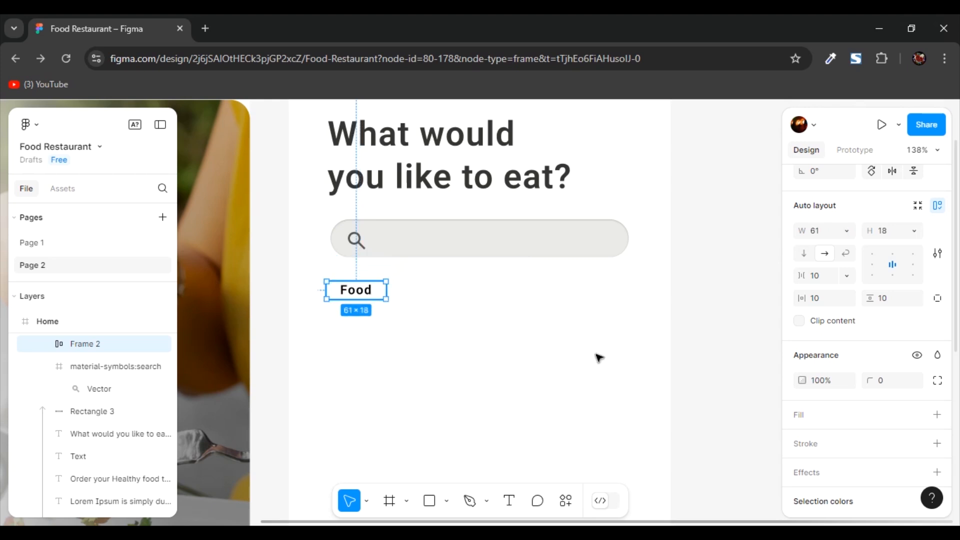
# - Add a fill to the "Food" frame and sample light gray EAE8E8 for it from the search bar
pyautogui.scroll(-2, 841, 334)
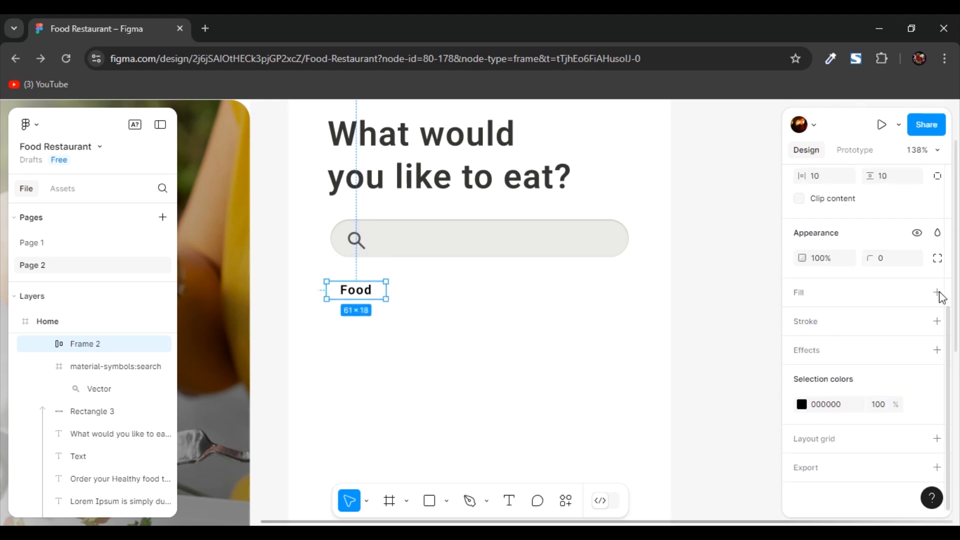
pyautogui.click(938, 293)
pyautogui.click(802, 319)
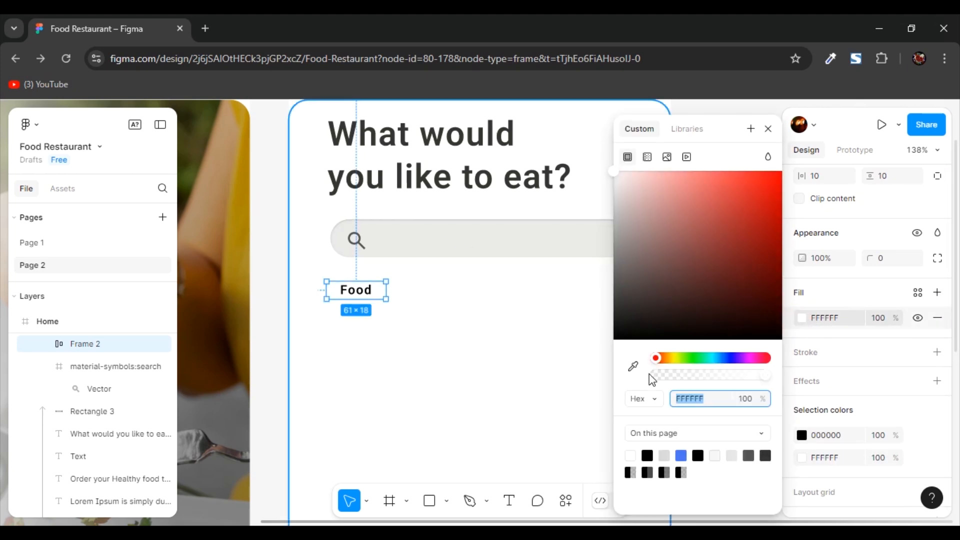
pyautogui.click(634, 367)
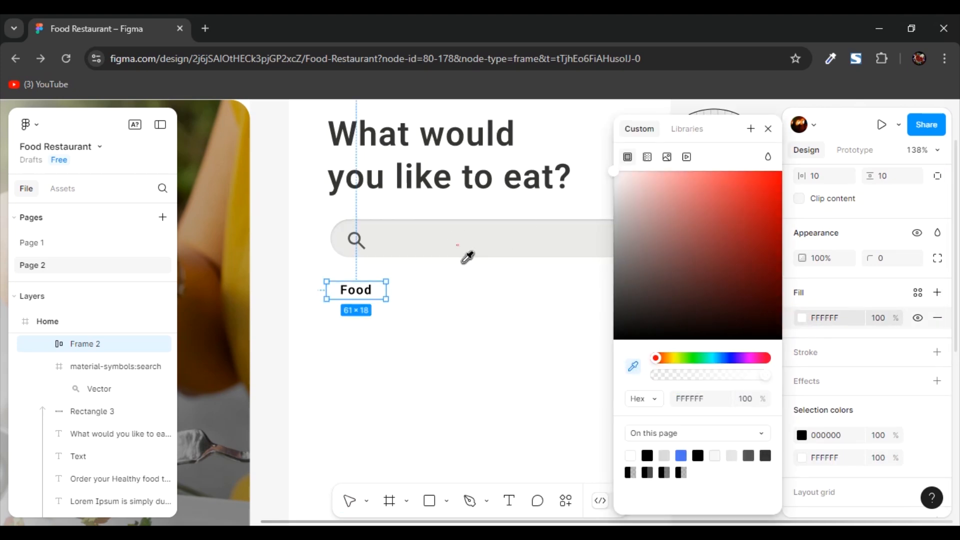
pyautogui.click(463, 251)
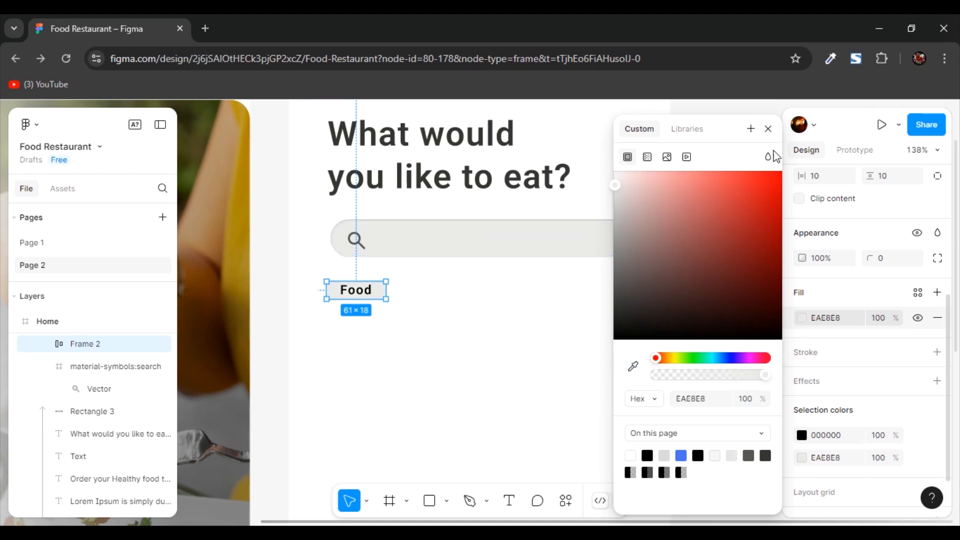
pyautogui.click(425, 293)
pyautogui.click(418, 265)
# - Change the "Food" frame's fill to blue 4C73F5, sampled from the Continue button
pyautogui.click(365, 292)
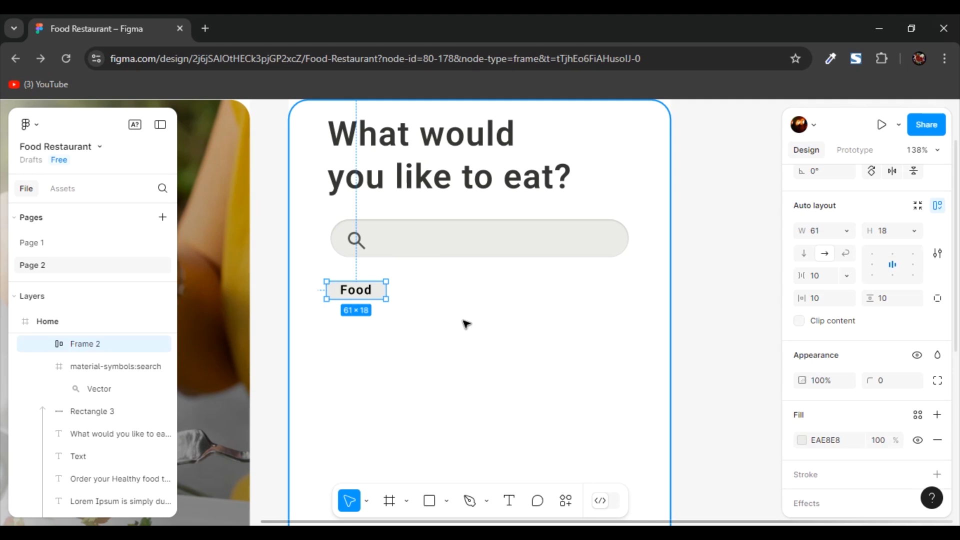
pyautogui.keyDown('ctrl'); pyautogui.scroll(-4, 468, 325); pyautogui.keyUp('ctrl')
pyautogui.scroll(-3, 465, 322)
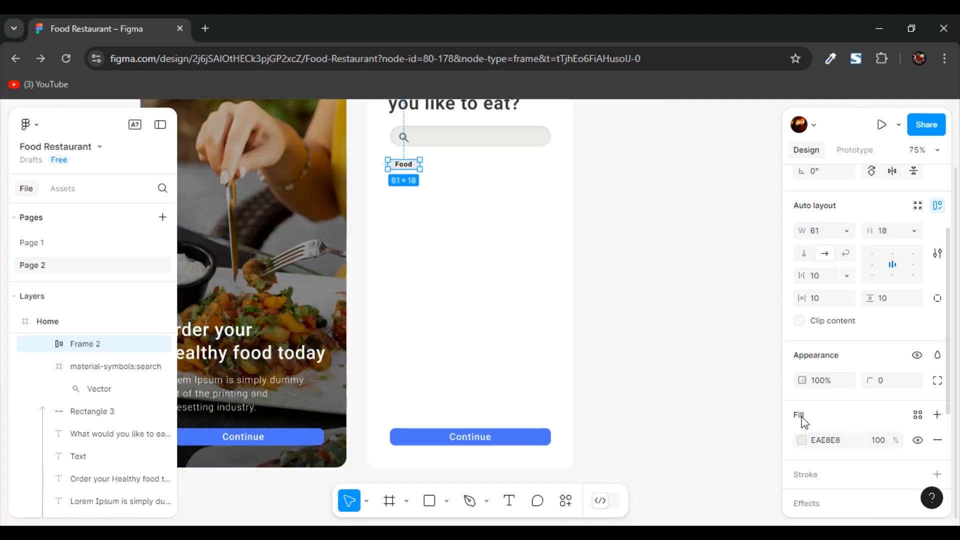
pyautogui.click(802, 440)
pyautogui.click(634, 367)
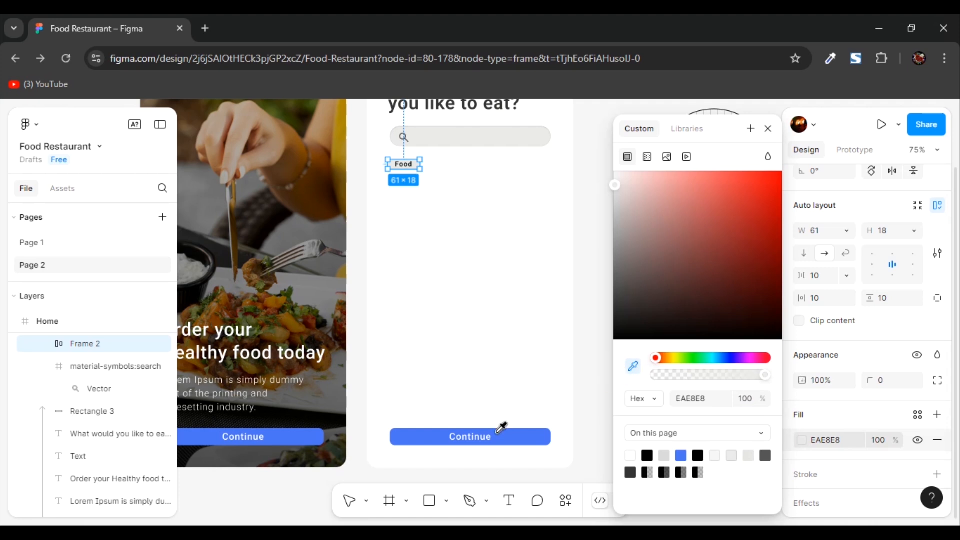
pyautogui.click(433, 439)
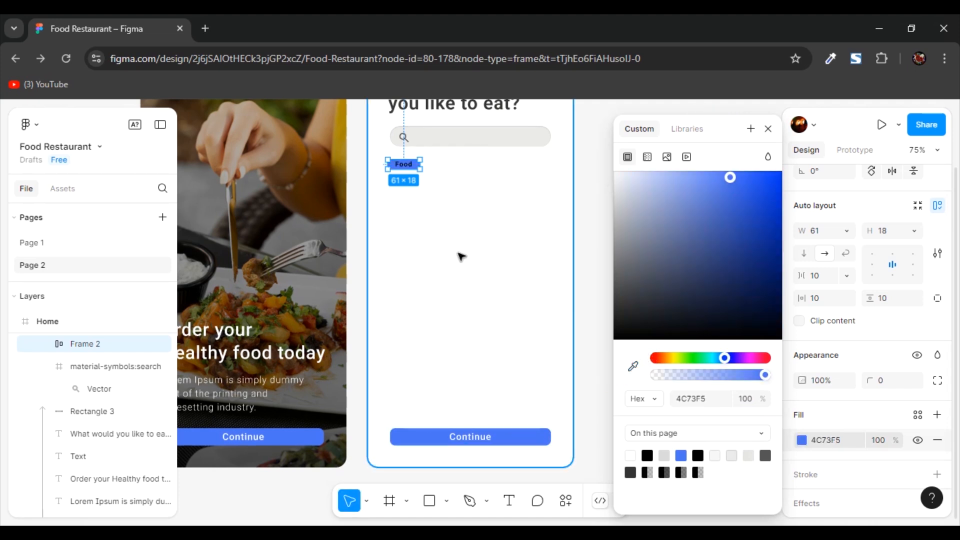
pyautogui.click(768, 129)
# - Change the text color of the "Food" label to white and reselect its blue frame
pyautogui.scroll(4, 391, 270)
pyautogui.scroll(5, 471, 286)
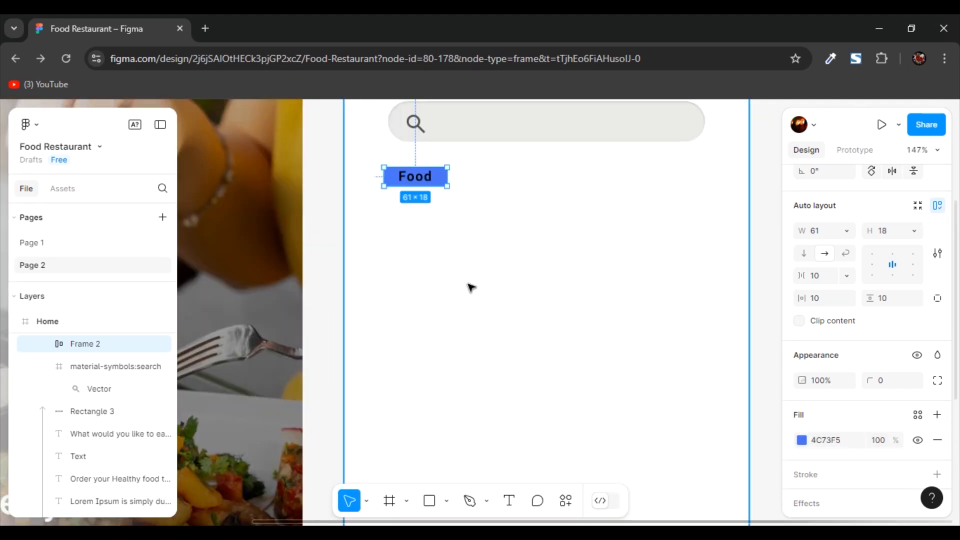
pyautogui.click(519, 270)
pyautogui.doubleClick(426, 229)
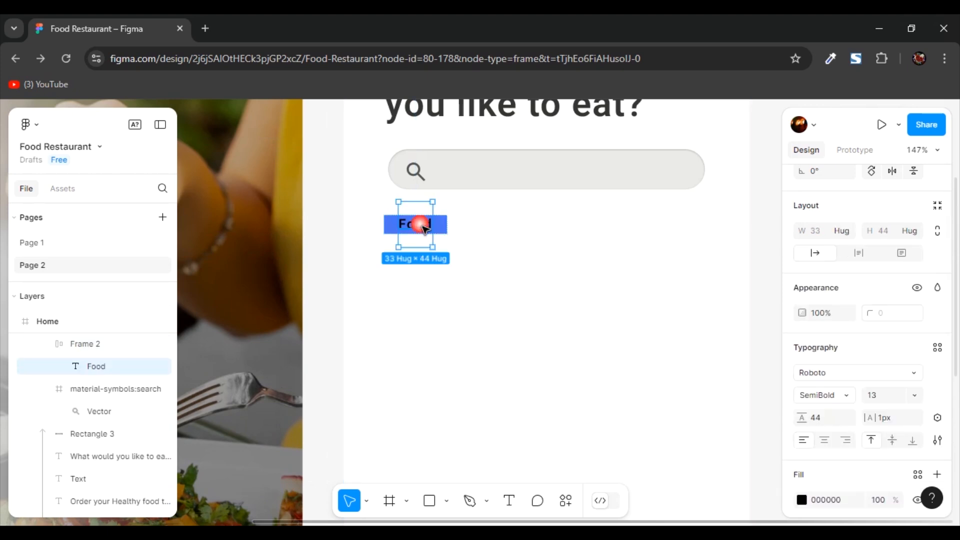
pyautogui.scroll(-3, 840, 382)
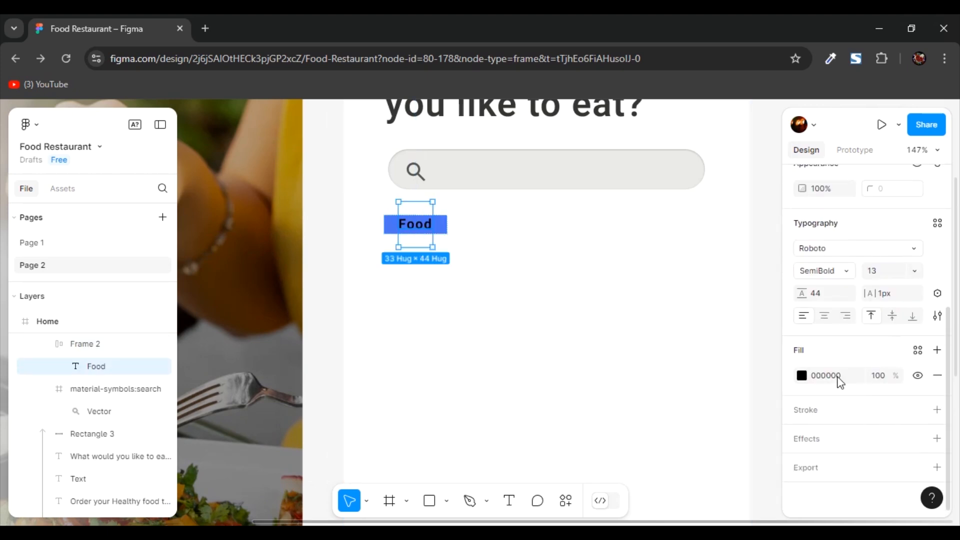
pyautogui.click(802, 376)
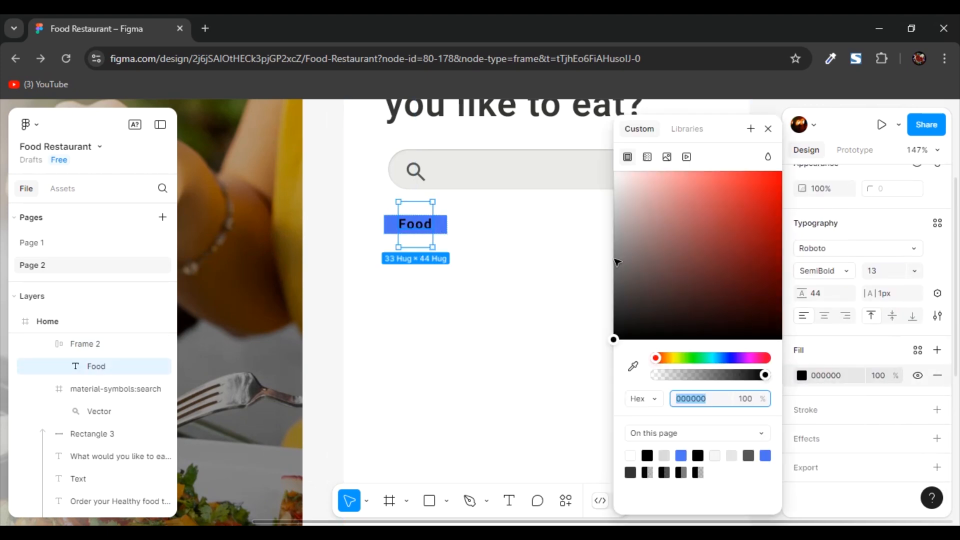
pyautogui.click(636, 217)
pyautogui.click(578, 195)
pyautogui.click(432, 232)
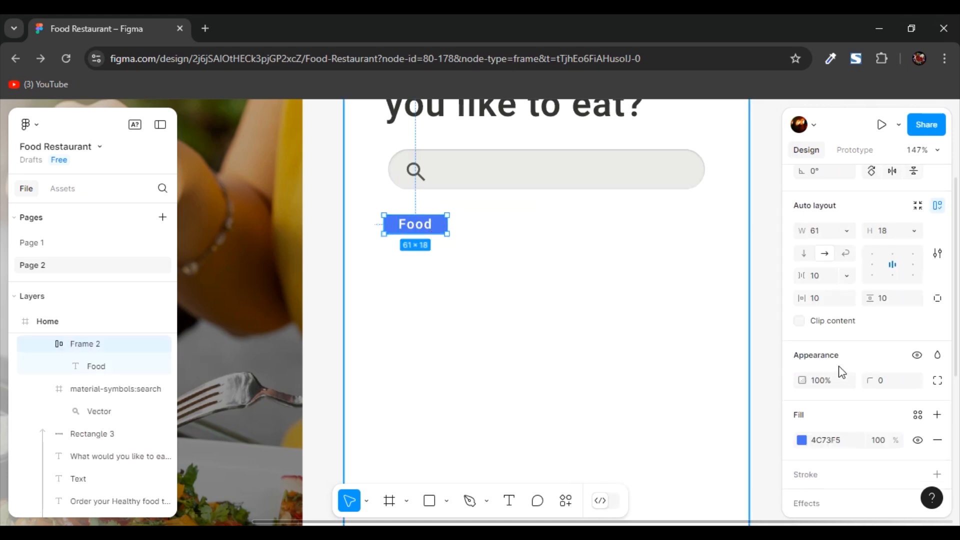
# - Set the "Food" button's corner radius to 3 and align the button with the search bar's left edge
pyautogui.write('20')
pyautogui.press('Return')
pyautogui.click(429, 231)
pyautogui.click(429, 231)
pyautogui.click(886, 381)
pyautogui.write('3')
pyautogui.press('Return')
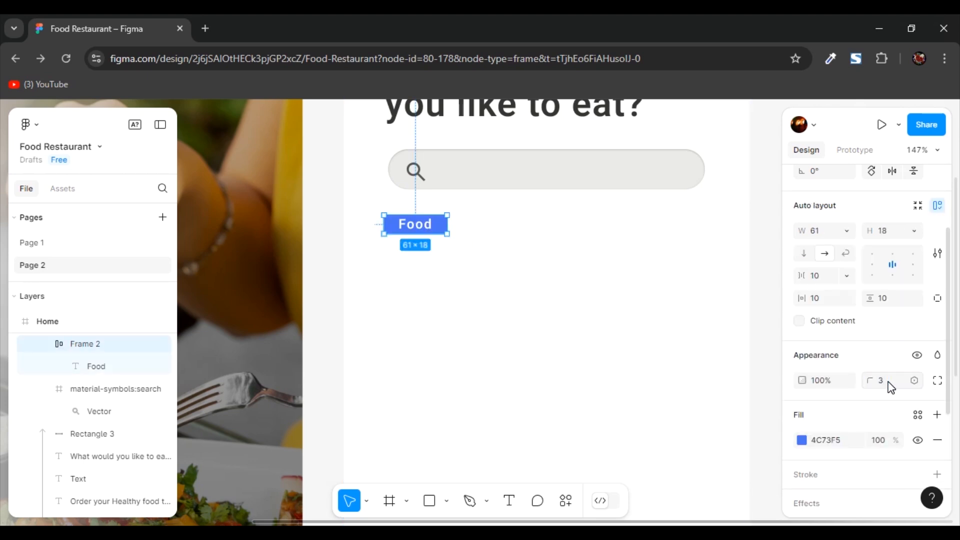
pyautogui.moveTo(428, 230); pyautogui.dragTo(434, 231)
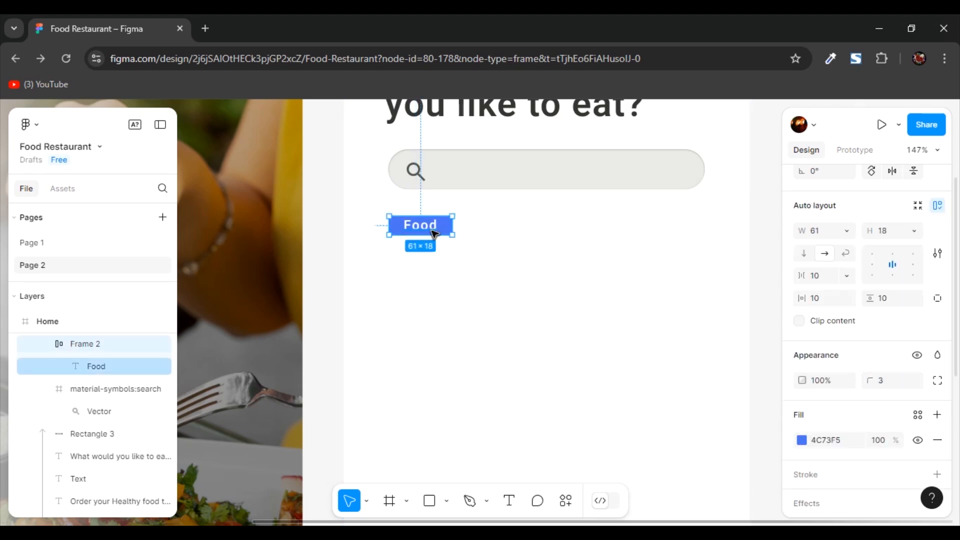
# - Duplicate the "Food" button twice along the same row and change the middle copy's label to "Vegetable"
pyautogui.hotkey('ctrl', 'd')
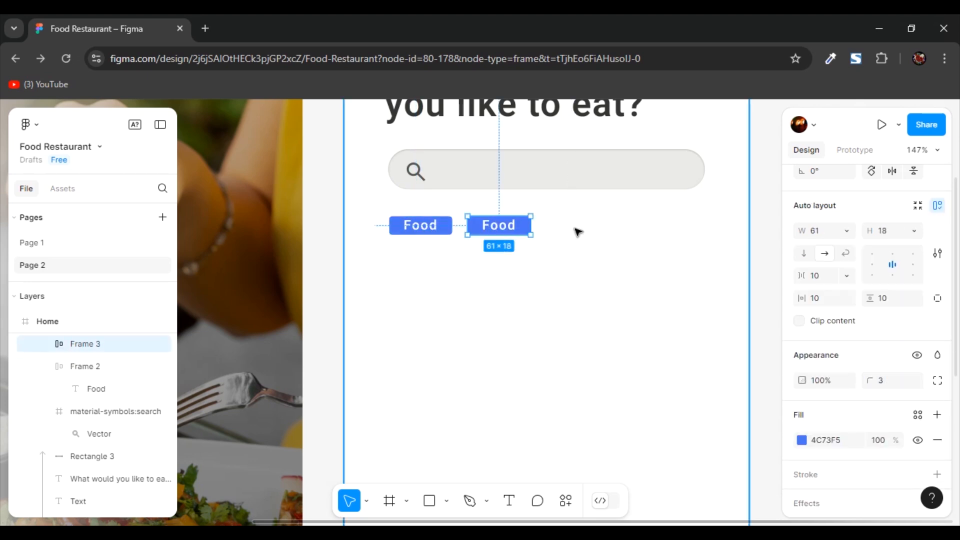
pyautogui.hotkey('ctrl', 'd')
pyautogui.doubleClick(494, 235)
pyautogui.doubleClick(494, 235)
pyautogui.write('Vegetable')
# - Space the "Vegetable" button and the third button apart evenly along the category row
pyautogui.click(584, 229)
pyautogui.moveTo(586, 230); pyautogui.dragTo(646, 225)
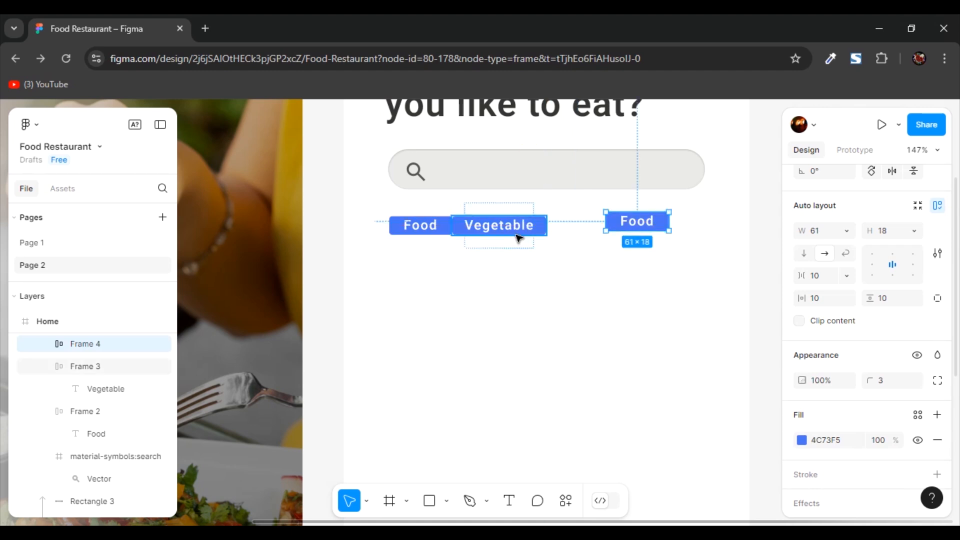
pyautogui.click(520, 239)
pyautogui.moveTo(520, 236)
pyautogui.mouseDown()
pyautogui.moveTo(541, 240)
pyautogui.moveTo(530, 229)
pyautogui.mouseUp()
pyautogui.moveTo(633, 227); pyautogui.dragTo(618, 230)
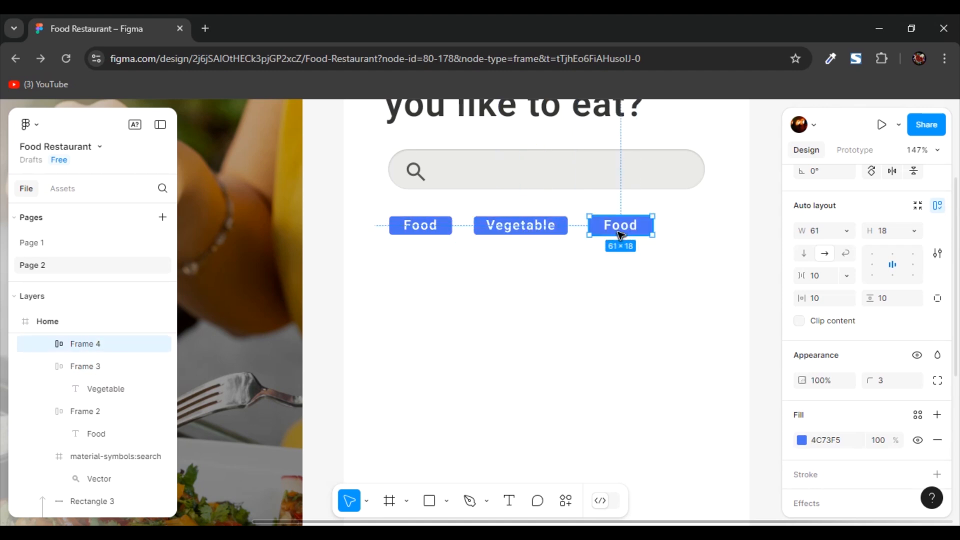
# - Change the third category button's label to "Protien"
pyautogui.doubleClick(620, 228)
pyautogui.write('Protien')
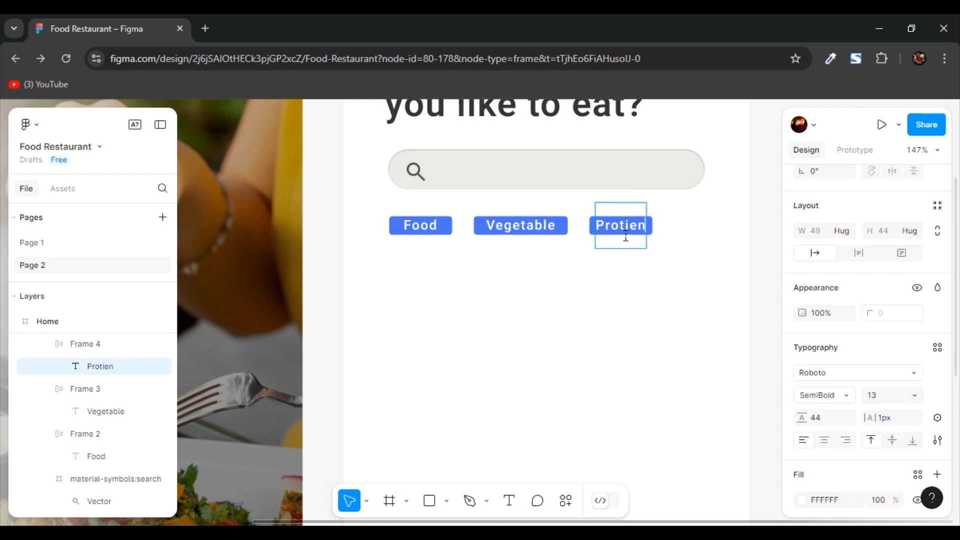
pyautogui.click(695, 305)
# - Change the "Protien" button's fill to light gray EAE8E8, sampled from the search bar
pyautogui.click(645, 234)
pyautogui.scroll(-5, 804, 325)
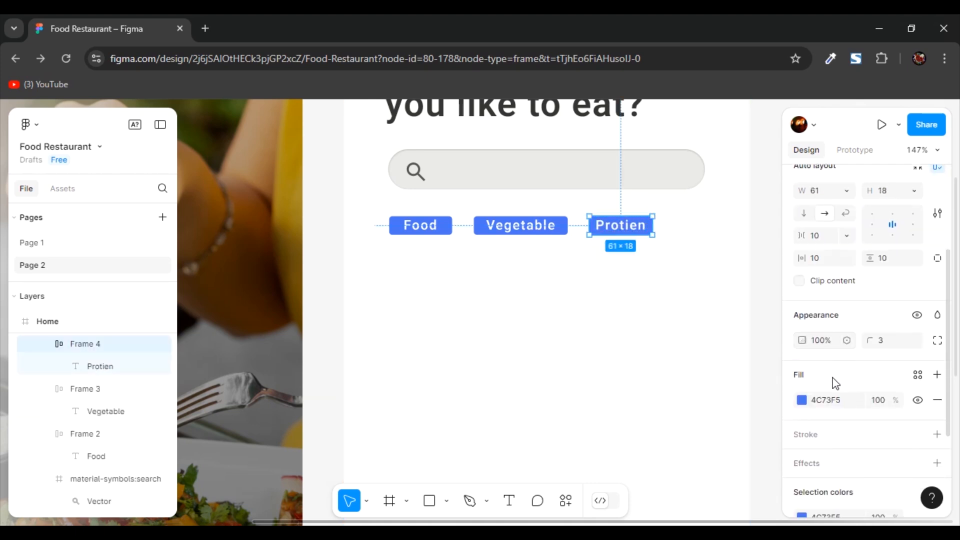
pyautogui.click(801, 300)
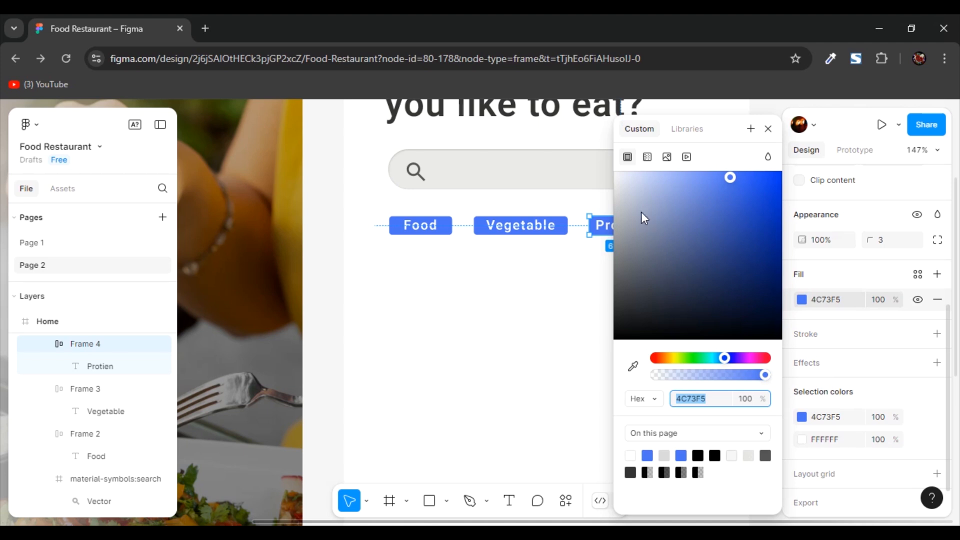
pyautogui.press('i')
pyautogui.click(539, 181)
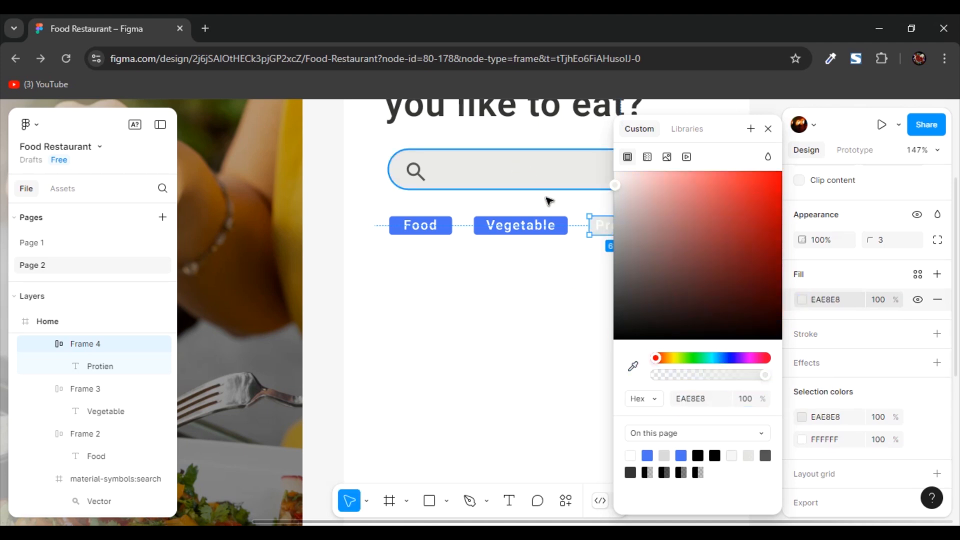
# - Change the text color of the "Protien" label to near-black
pyautogui.doubleClick(605, 226)
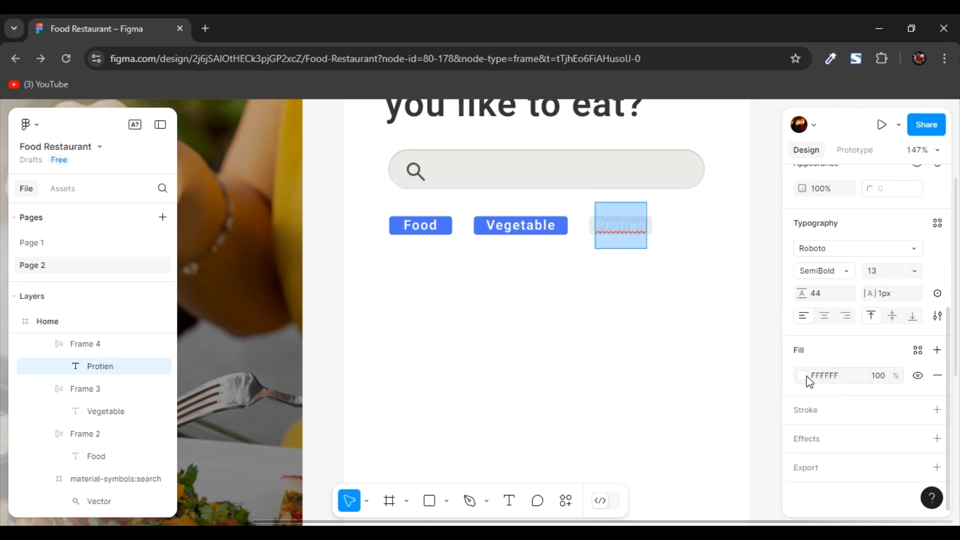
pyautogui.click(802, 375)
pyautogui.moveTo(692, 228); pyautogui.dragTo(614, 319)
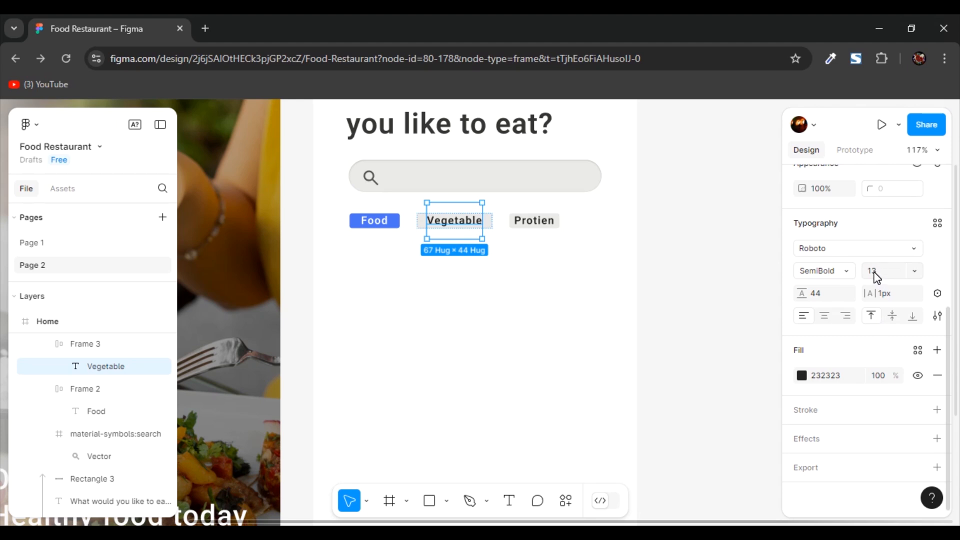
# - Give the "Vegetable" and "Protien" labels a lighter font weight
pyautogui.click(874, 272)
pyautogui.click(845, 272)
pyautogui.click(561, 242)
pyautogui.click(591, 315)
pyautogui.click(671, 298)
# - Show the one-column layout grid on the "Shop Page" frame
pyautogui.scroll(3, 661, 362)
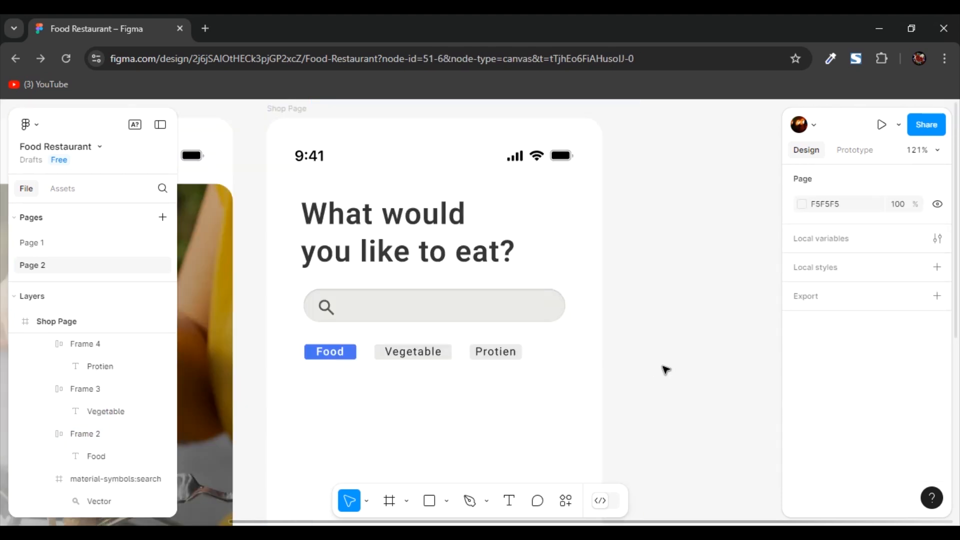
pyautogui.scroll(2, 645, 355)
pyautogui.click(299, 163)
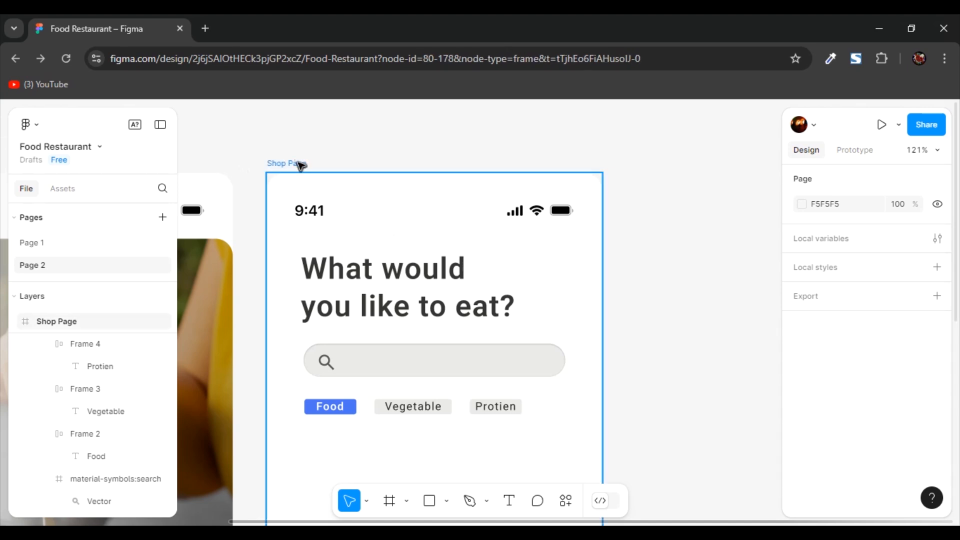
pyautogui.scroll(-2, 894, 309)
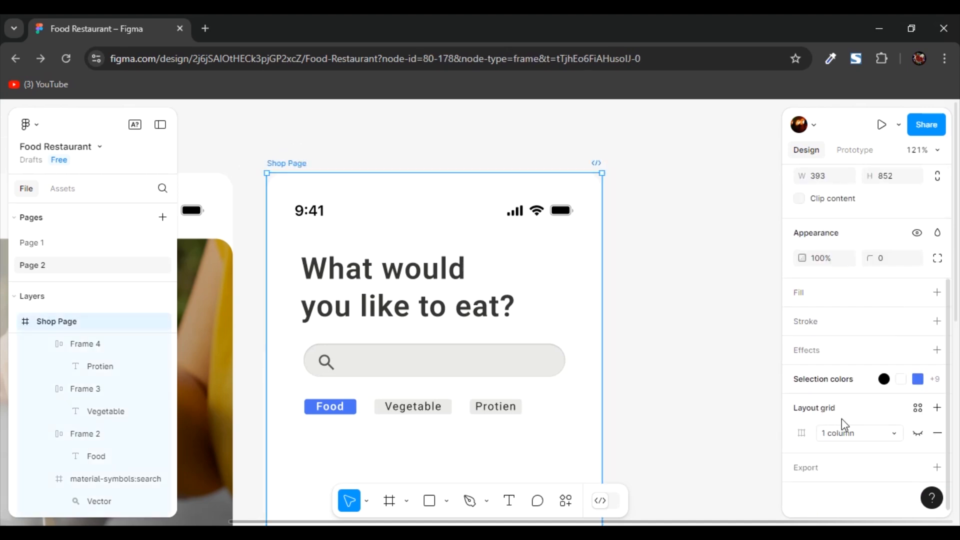
pyautogui.click(919, 438)
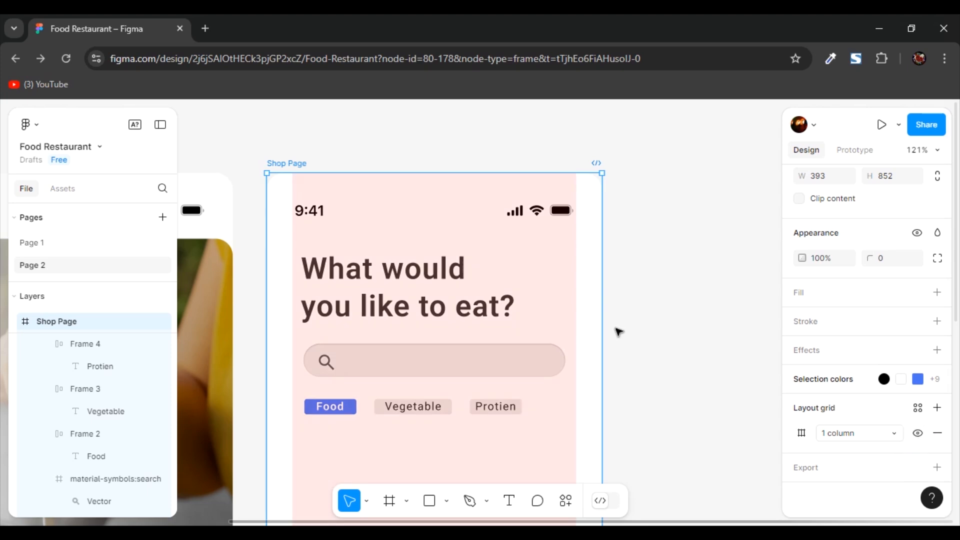
pyautogui.click(617, 332)
# - Draw a rectangle about 333 by 92 below the category buttons and set its corner radius to 20
pyautogui.scroll(-3, 373, 313)
pyautogui.press('r')
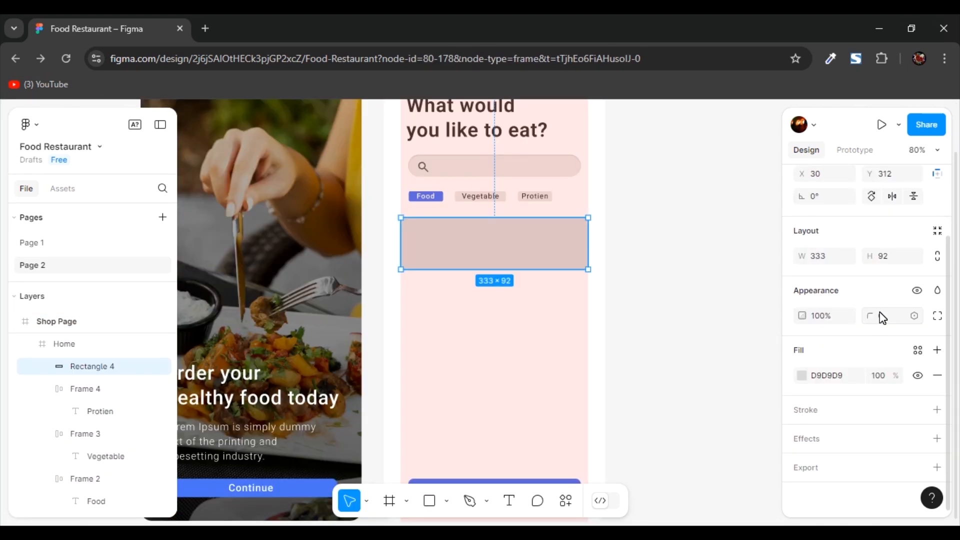
pyautogui.click(882, 317)
pyautogui.write('20')
pyautogui.press('Return')
pyautogui.scroll(-2, 525, 260)
pyautogui.click(696, 294)
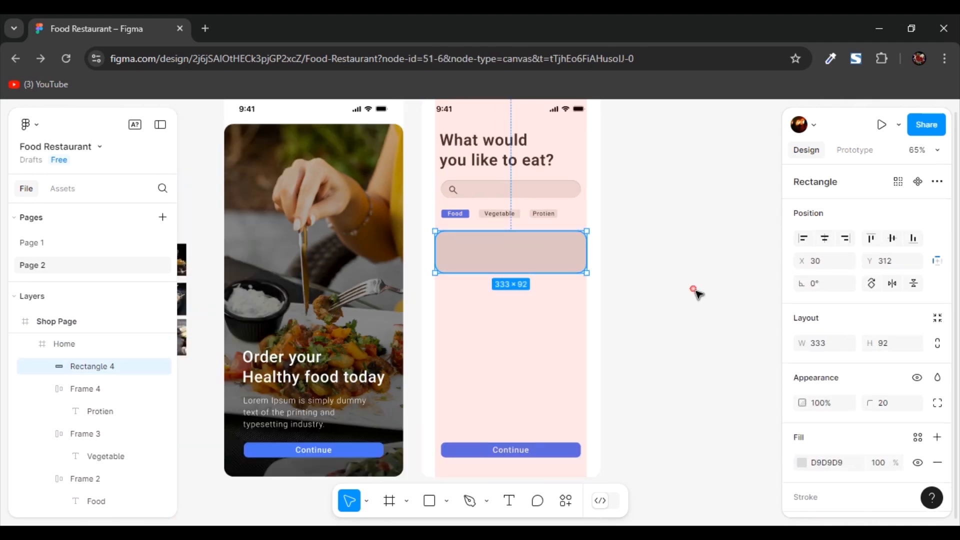
# - Place the wide burger-and-fries photo over the rounded rectangle and enlarge it to about 286 by 120
pyautogui.moveTo(470, 334); pyautogui.dragTo(529, 335)
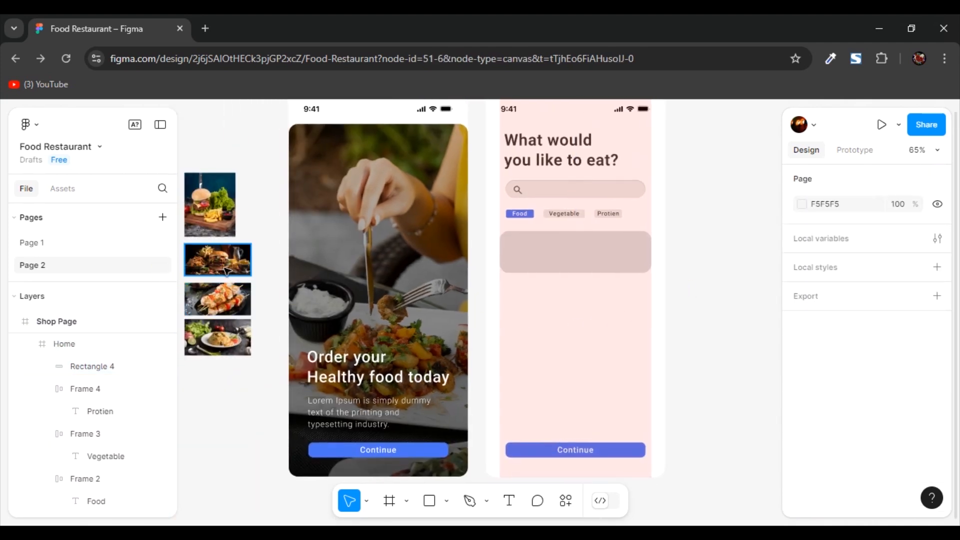
pyautogui.click(218, 269)
pyautogui.moveTo(335, 259); pyautogui.dragTo(593, 269)
pyautogui.scroll(5, 594, 269)
pyautogui.moveTo(640, 284); pyautogui.dragTo(690, 300)
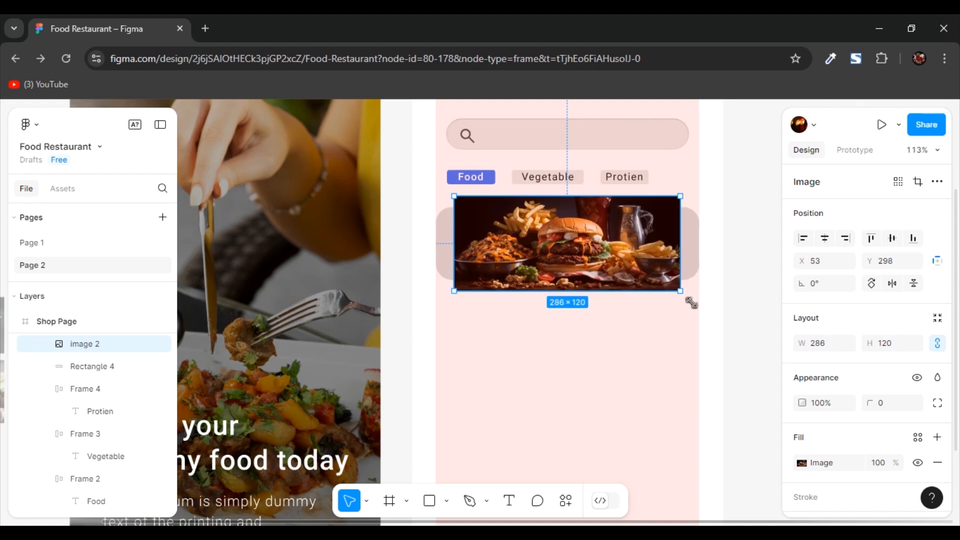
# - Mask the burger photo with the rounded rectangle
pyautogui.keyDown('shift'); pyautogui.click(697, 246); pyautogui.keyUp('shift')
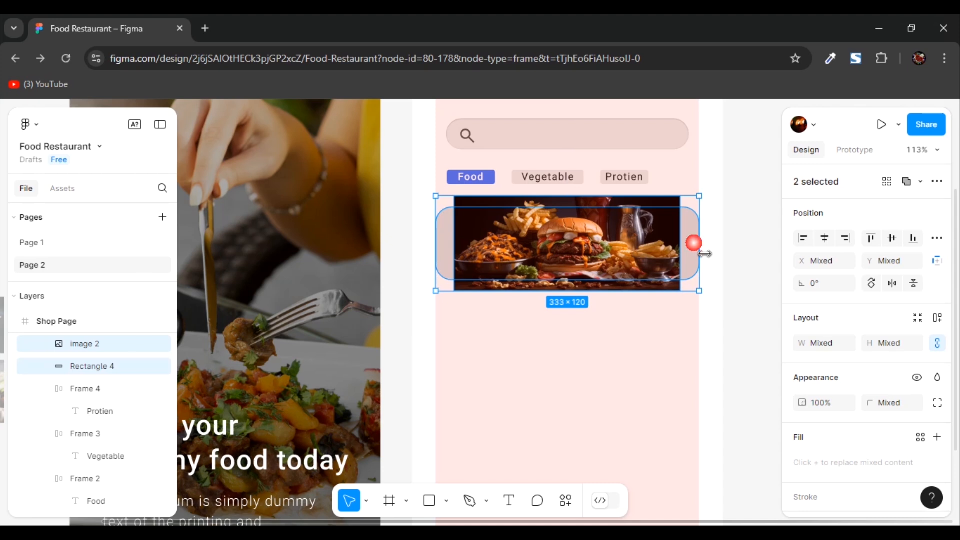
pyautogui.rightClick(611, 234)
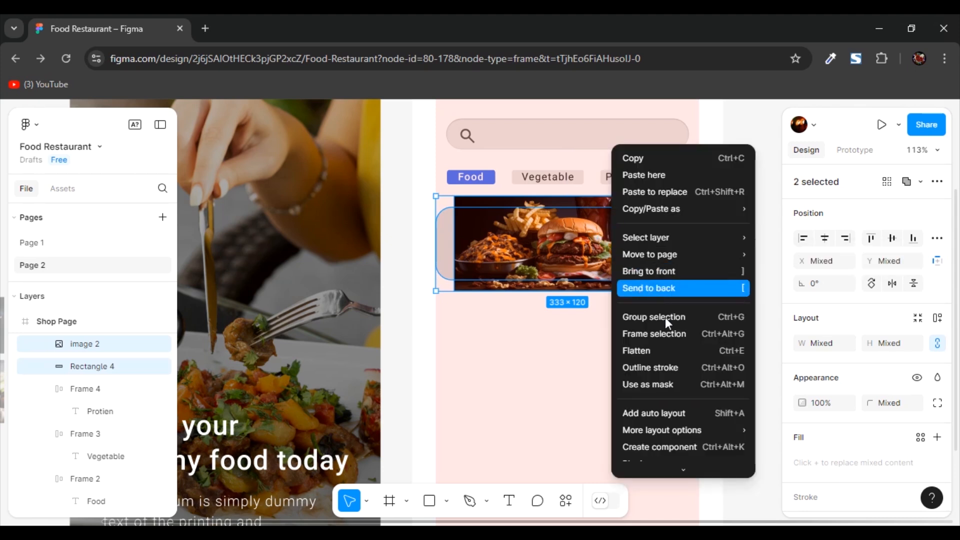
pyautogui.click(667, 386)
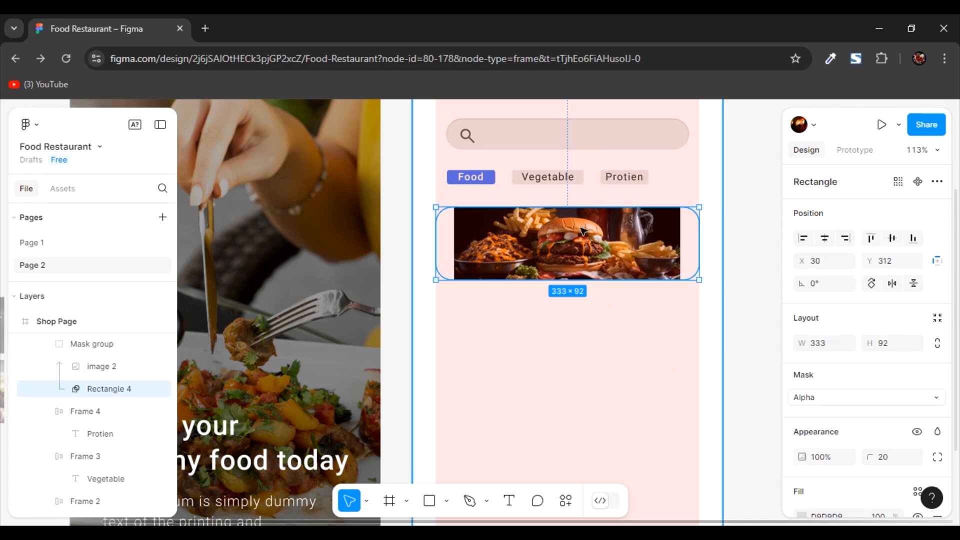
# - Widen the burger photo inside the mask on both sides until it fills the rounded rectangle
pyautogui.doubleClick(600, 254)
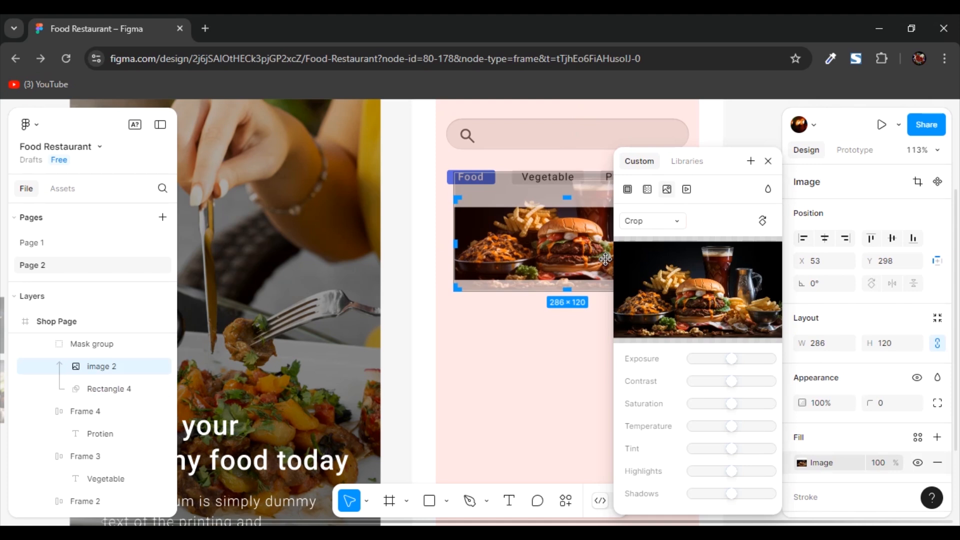
pyautogui.click(606, 318)
pyautogui.doubleClick(580, 248)
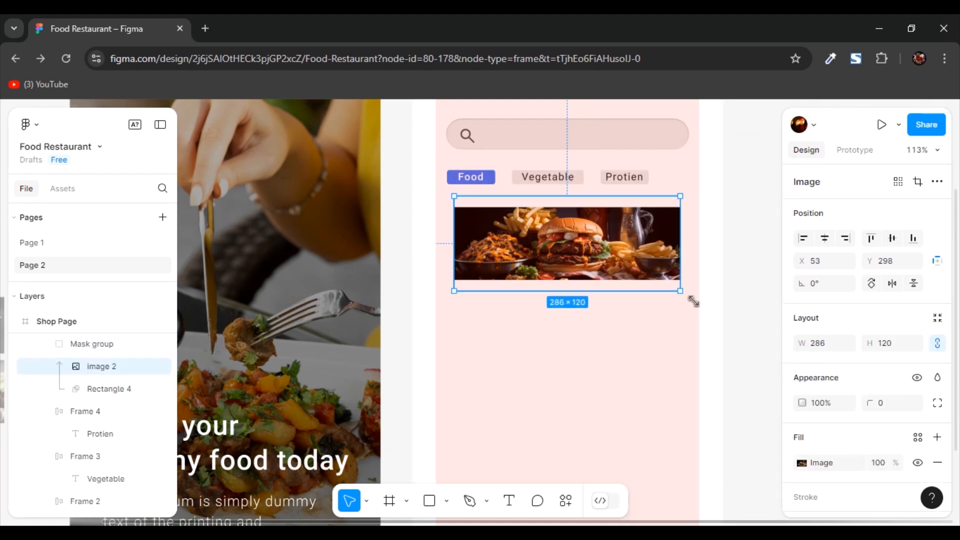
pyautogui.moveTo(700, 301); pyautogui.dragTo(709, 302)
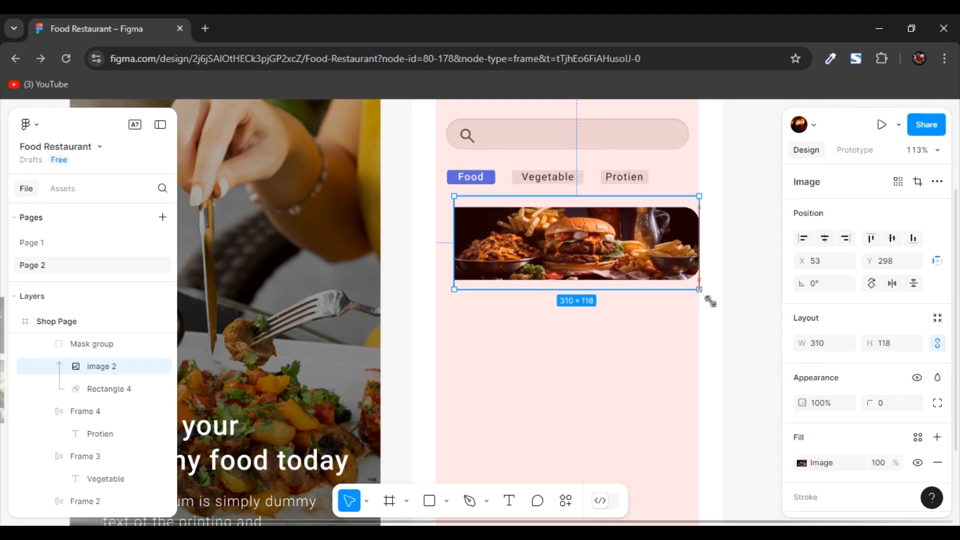
pyautogui.moveTo(466, 303); pyautogui.dragTo(443, 303)
pyautogui.click(739, 315)
# - Move the masked burger banner lower below the category buttons and narrow it slightly within the layout column
pyautogui.moveTo(556, 248); pyautogui.dragTo(554, 278)
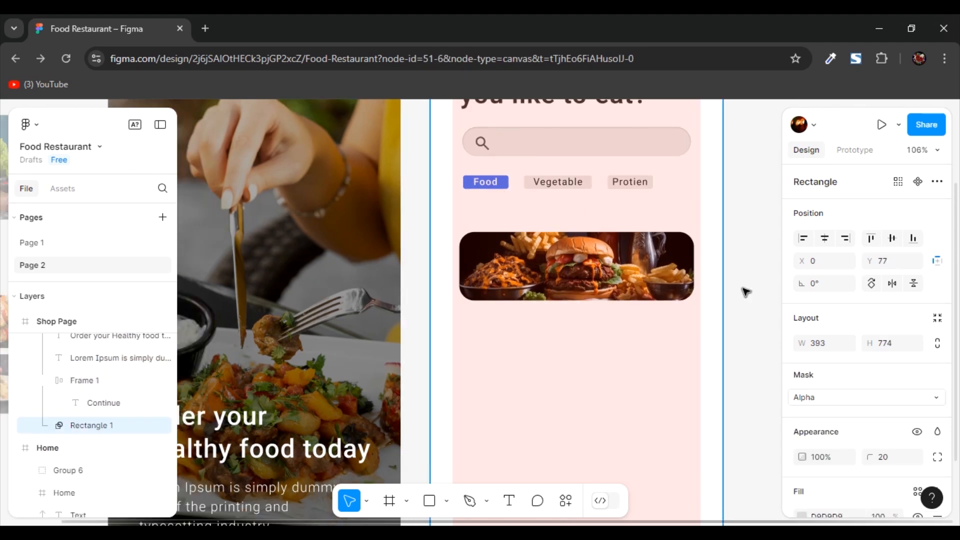
pyautogui.click(745, 289)
pyautogui.click(605, 276)
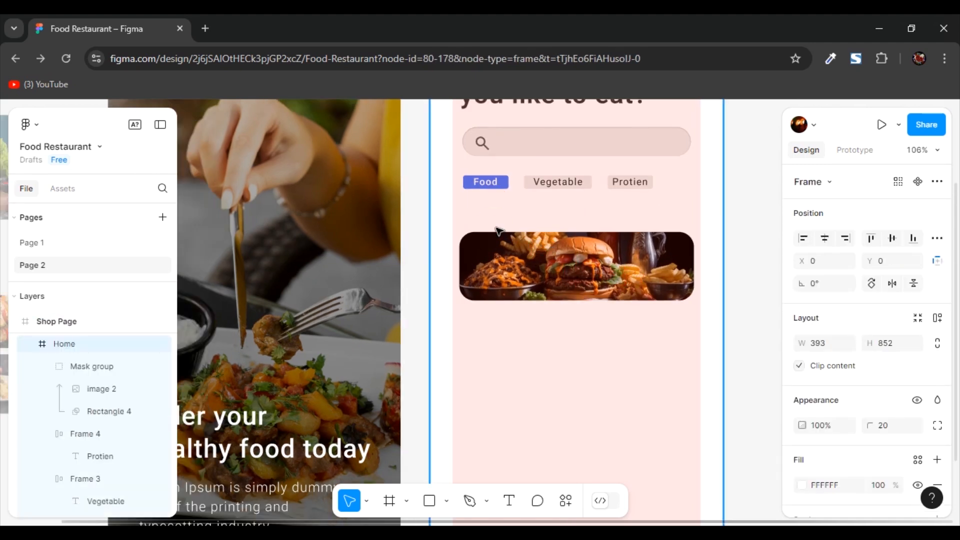
# - Add the title "Mix Junky" above the burger banner and set its font weight to Medium
pyautogui.press('t')
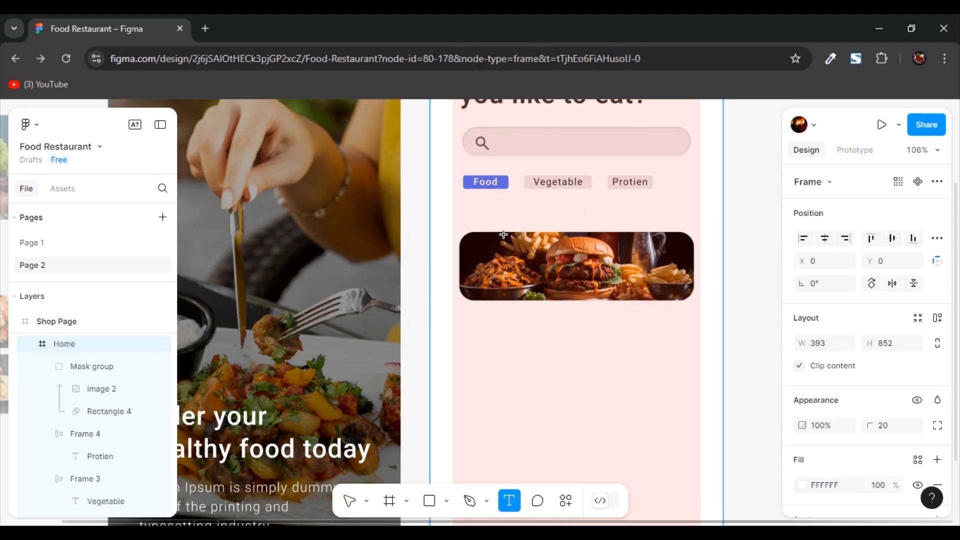
pyautogui.click(474, 221)
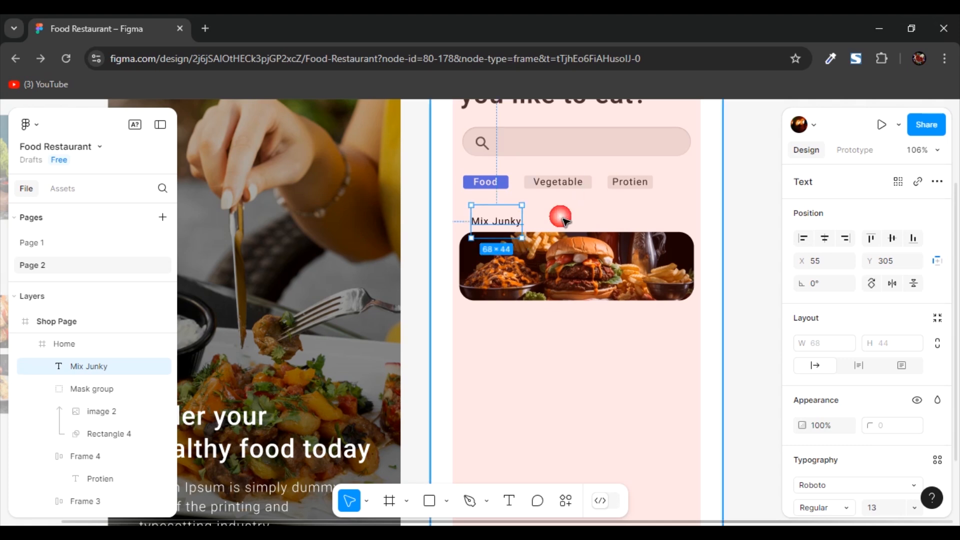
pyautogui.scroll(3, 561, 217)
pyautogui.scroll(-4, 831, 257)
pyautogui.click(841, 274)
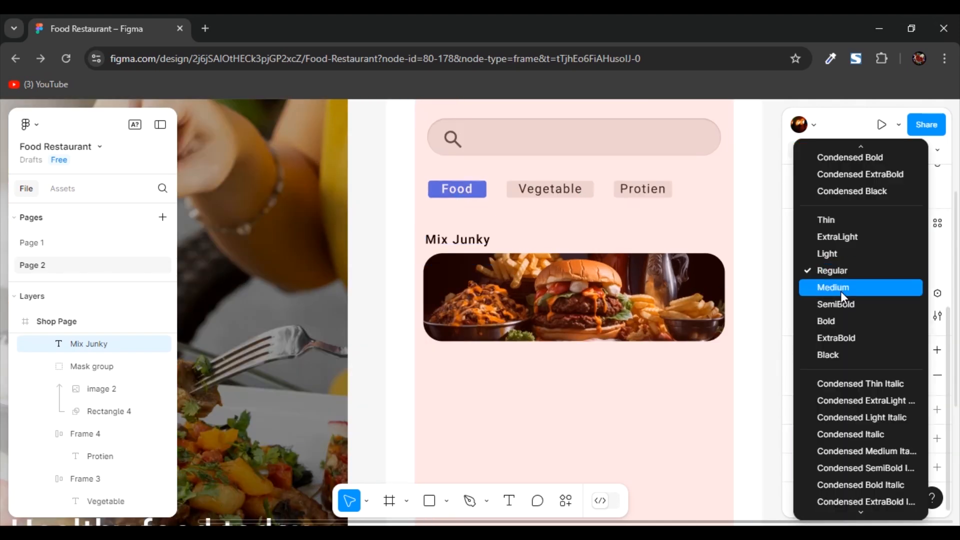
pyautogui.click(841, 289)
pyautogui.click(644, 386)
# - Duplicate the "Mix Junky" title and place the copy just under the right half of the burger banner
pyautogui.scroll(1, 568, 349)
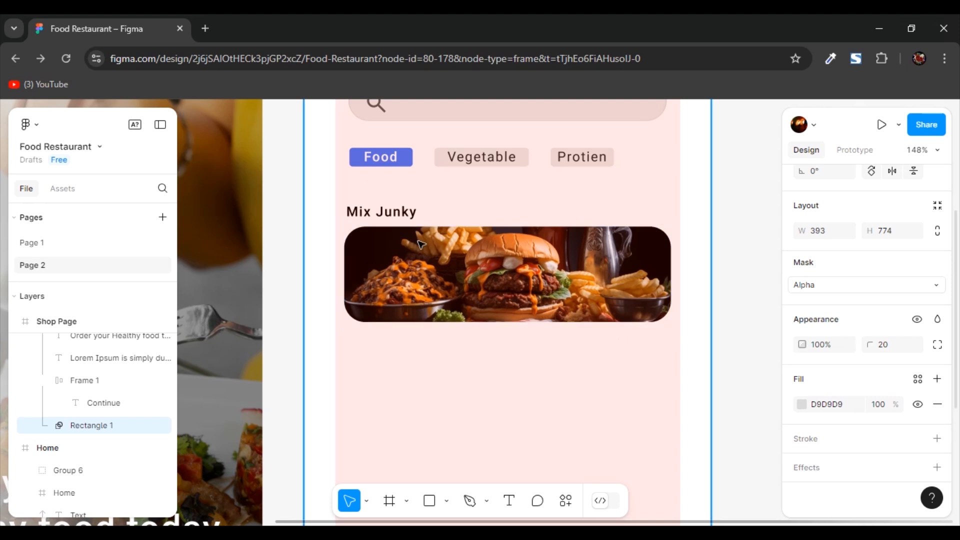
pyautogui.click(390, 215)
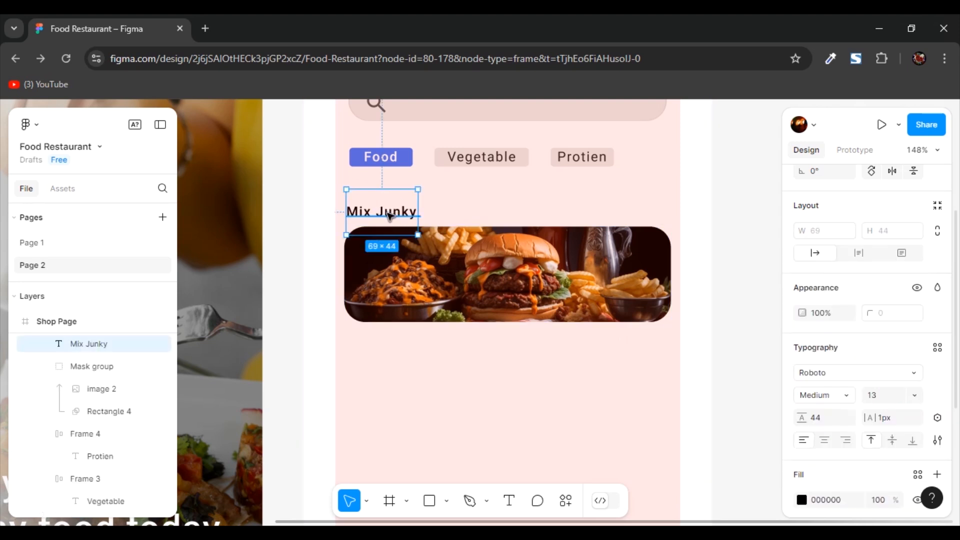
pyautogui.hotkey('ctrl', 'd')
pyautogui.moveTo(390, 216); pyautogui.dragTo(576, 342)
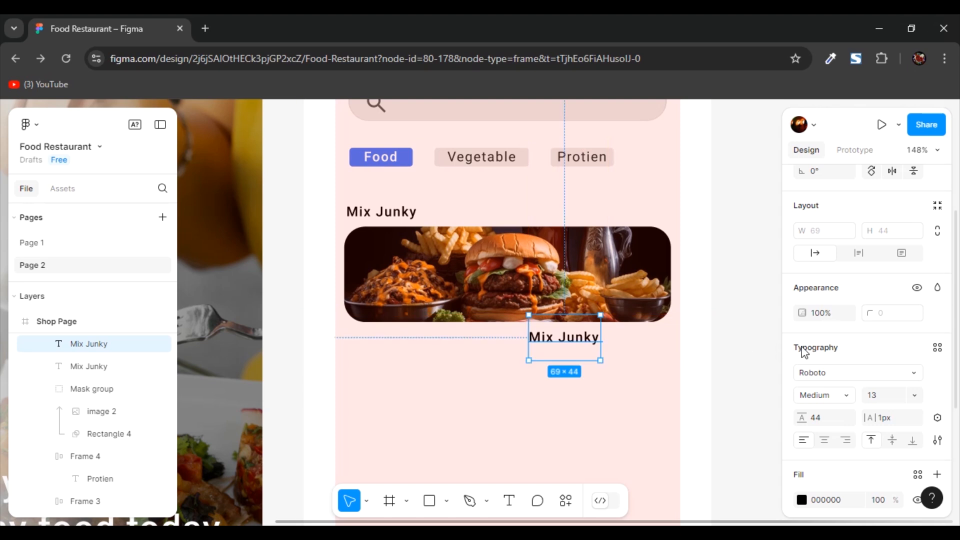
# - Reduce the copied "Mix Junky" text under the burger banner to font size 9 and give it a dark grey 5F5C5C fill
pyautogui.scroll(-3, 850, 340)
pyautogui.click(872, 272)
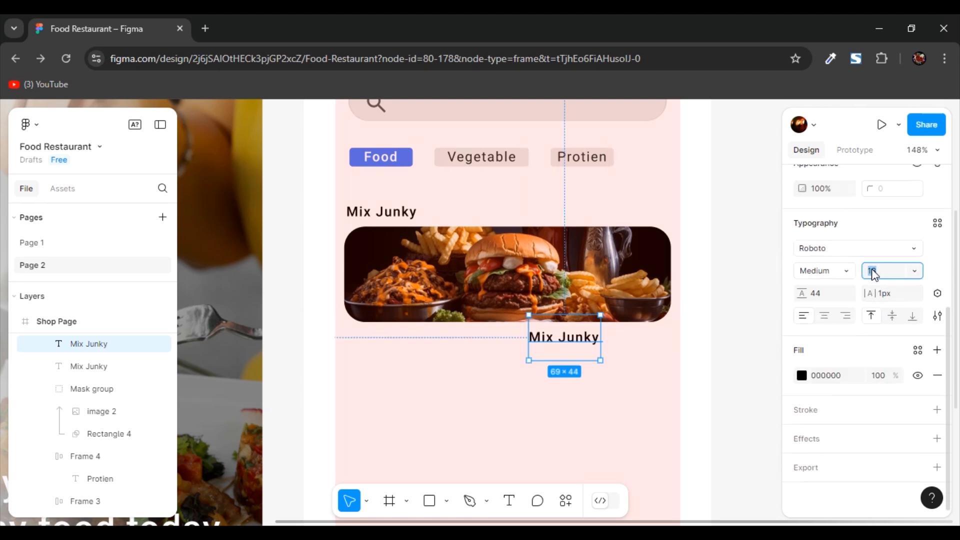
pyautogui.write('9')
pyautogui.press('Return')
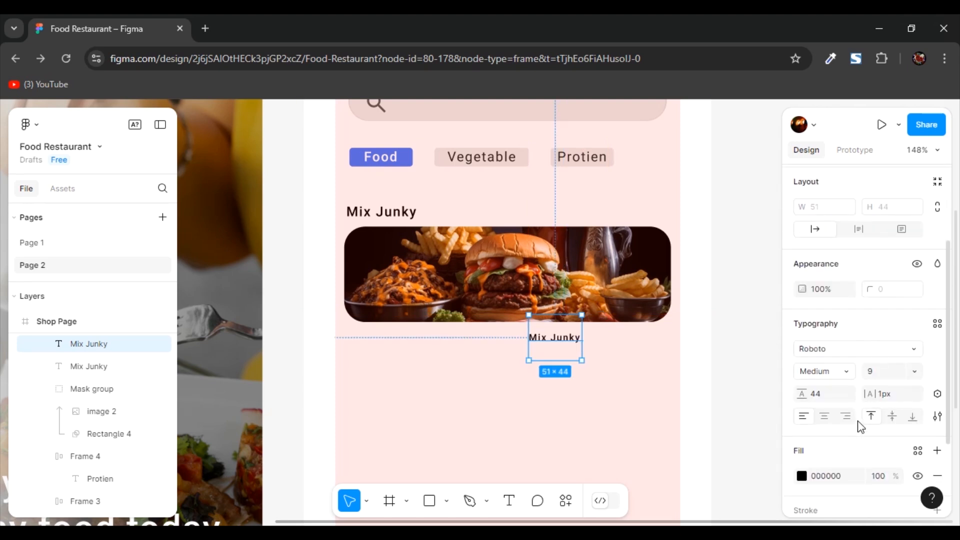
pyautogui.click(802, 376)
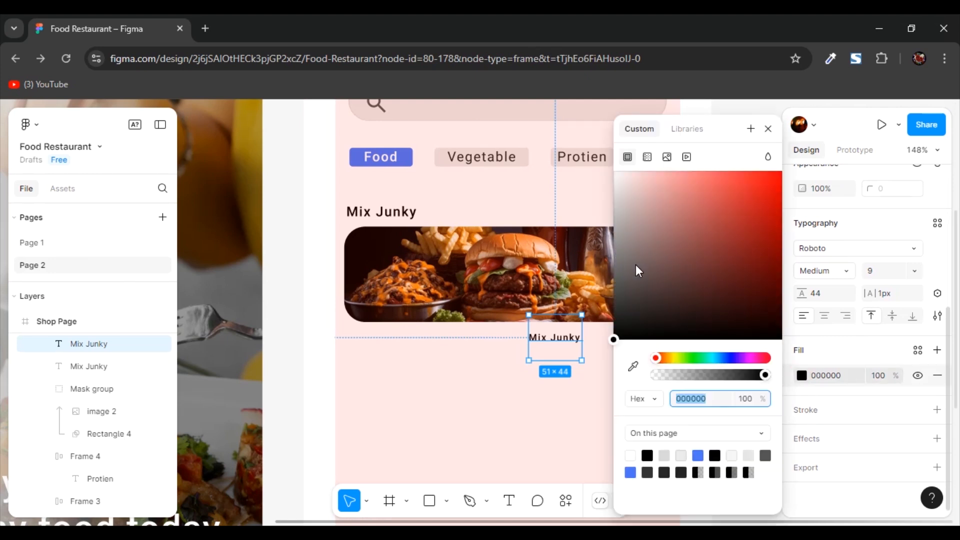
pyautogui.moveTo(621, 284); pyautogui.dragTo(619, 283)
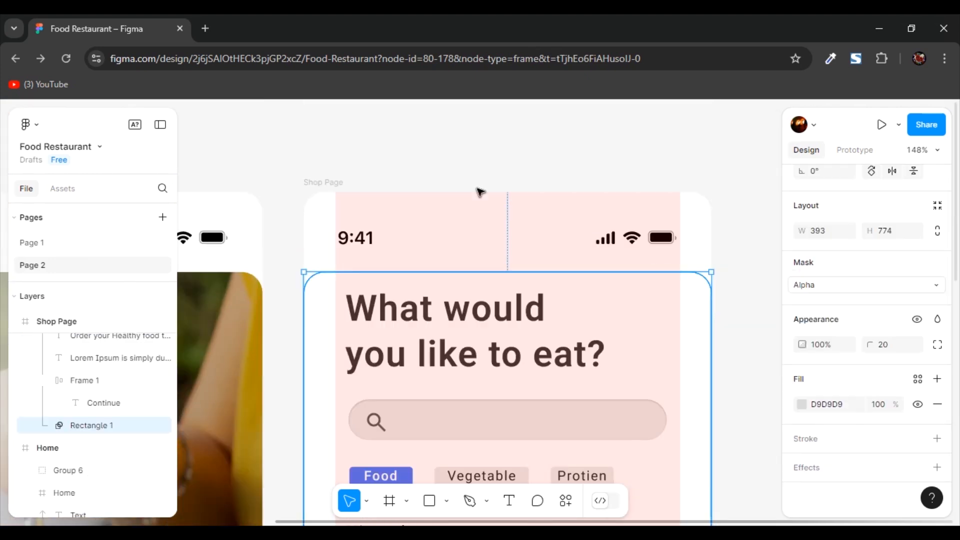
# - Hide the pink layout column guide on the Shop Page frame
pyautogui.click(405, 228)
pyautogui.click(917, 433)
pyautogui.click(739, 388)
pyautogui.scroll(-3, 741, 386)
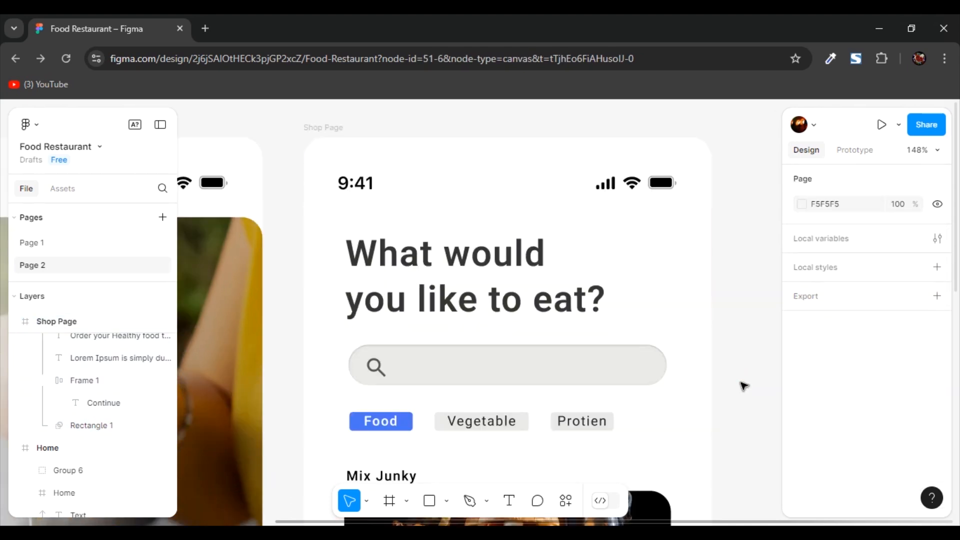
pyautogui.scroll(-4, 743, 385)
pyautogui.scroll(3, 613, 383)
# - Lighten the grey fill of the small text under the burger banner
pyautogui.click(538, 349)
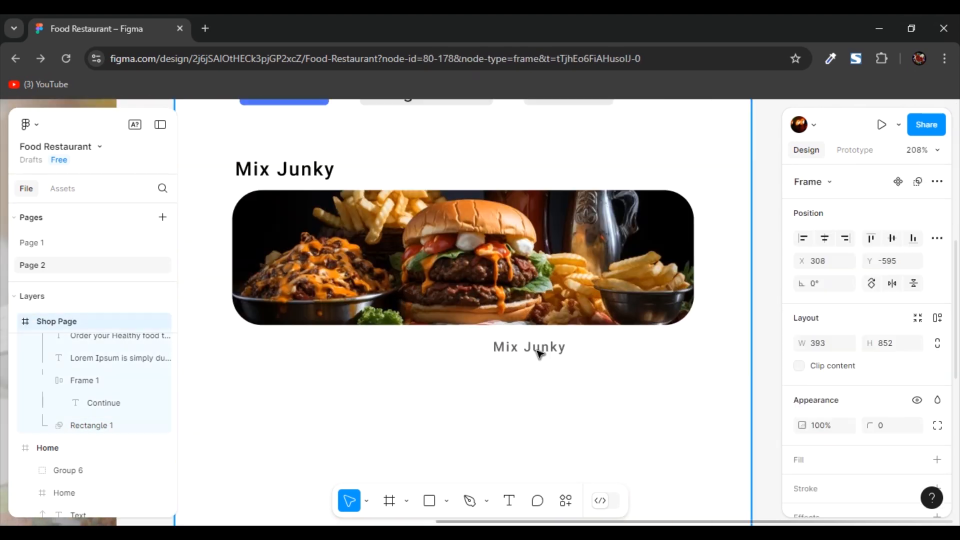
pyautogui.click(536, 347)
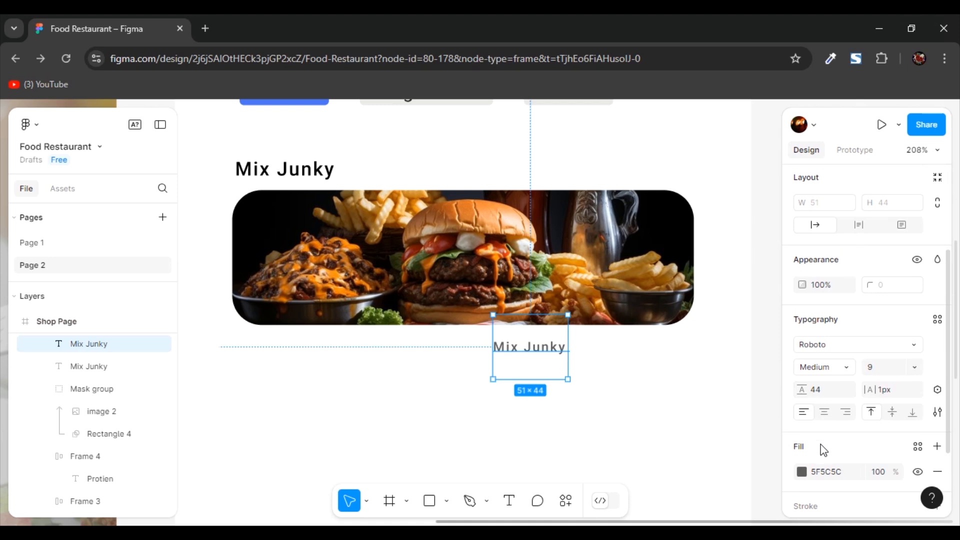
pyautogui.click(801, 471)
pyautogui.moveTo(622, 270); pyautogui.dragTo(621, 255)
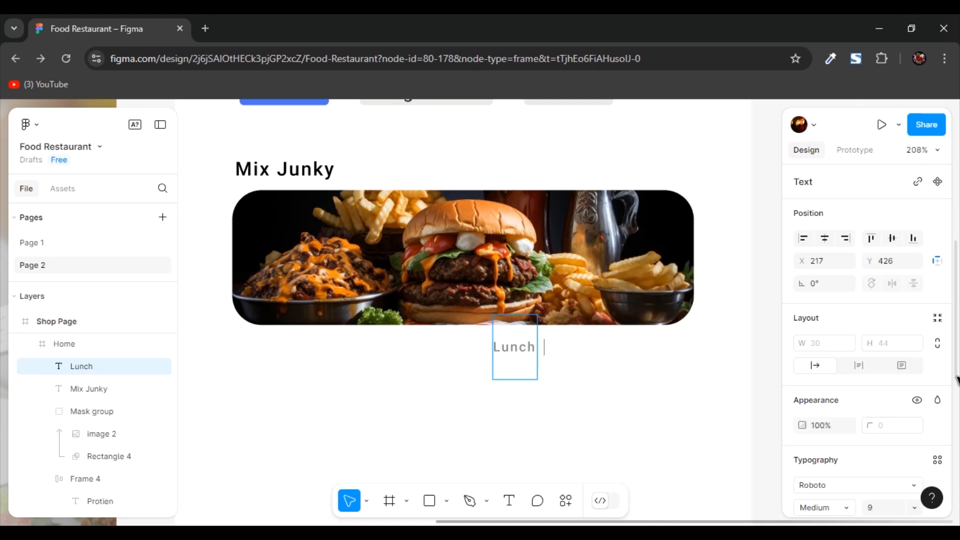
# - Change the small text to "Lunch - Dinner - Pasta" and place it under the right end of the burger banner
pyautogui.write('- Din')
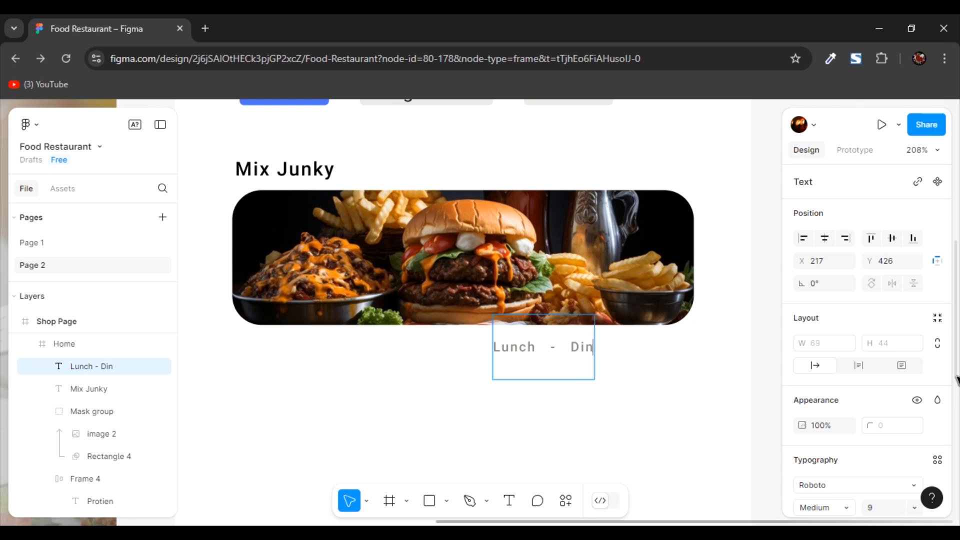
pyautogui.write('ner - Pasta')
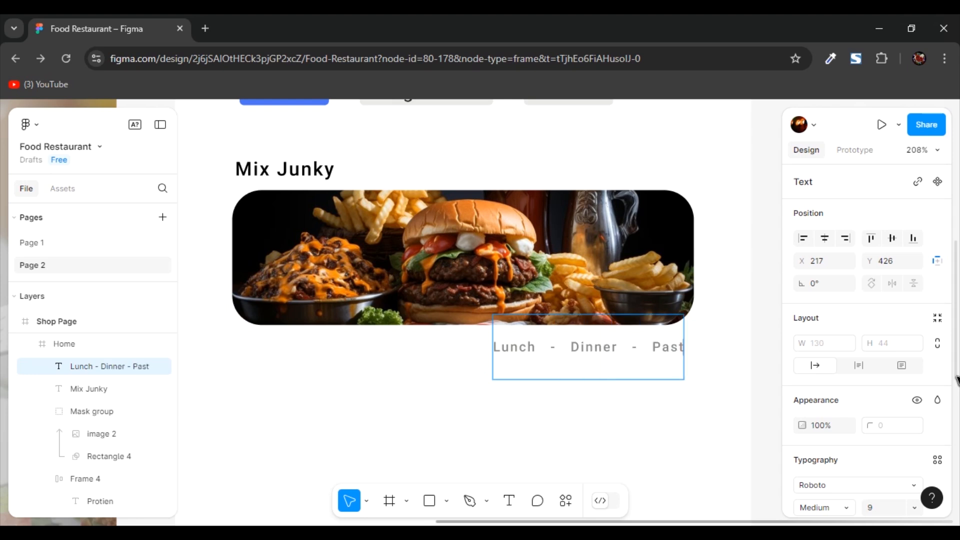
pyautogui.press('Escape')
pyautogui.moveTo(602, 352); pyautogui.dragTo(599, 350)
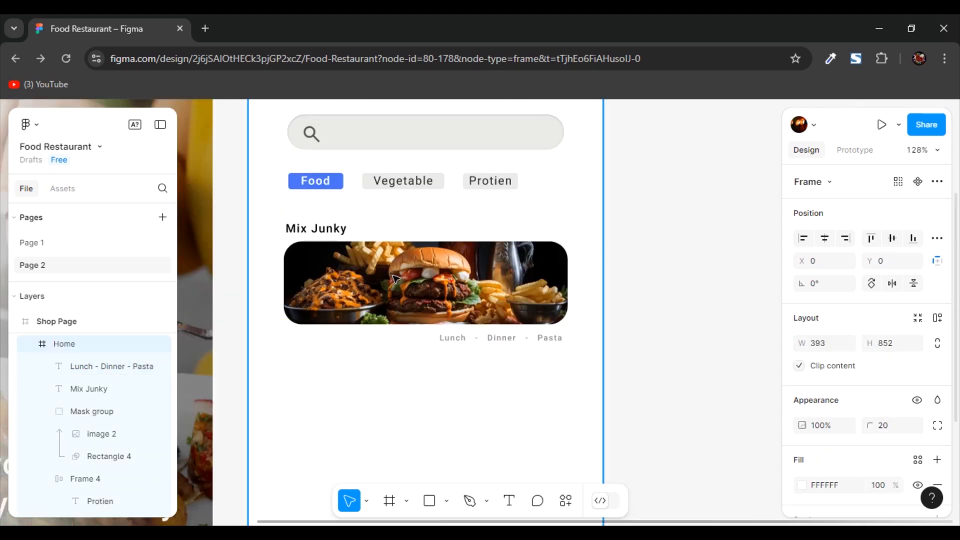
pyautogui.scroll(1, 404, 335)
pyautogui.scroll(1, 407, 339)
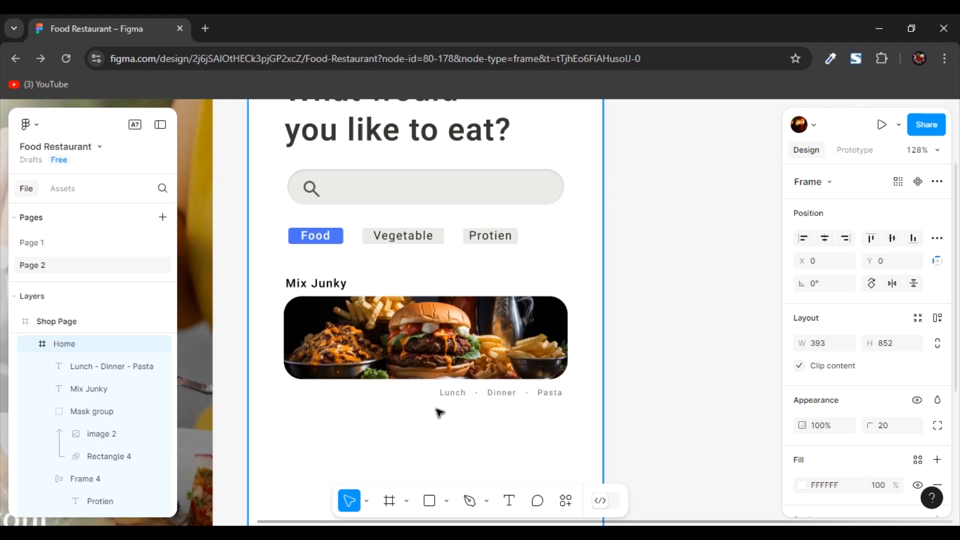
# - Duplicate the "Mix Junky" title, burger banner and caption twice, stacking the copies evenly below the original
pyautogui.scroll(-2, 427, 411)
pyautogui.moveTo(289, 191); pyautogui.dragTo(578, 327)
pyautogui.moveTo(462, 265); pyautogui.dragTo(471, 393)
pyautogui.scroll(-6, 471, 379)
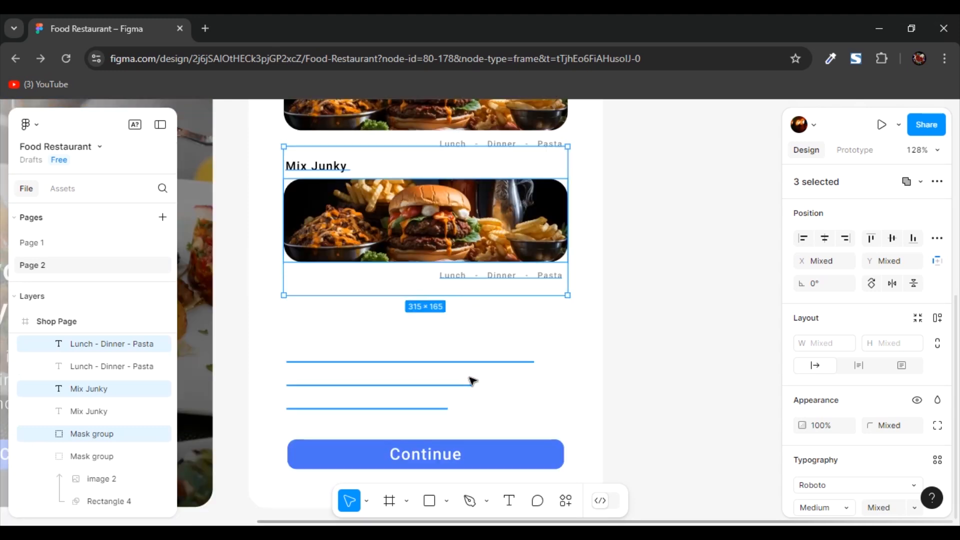
pyautogui.scroll(-2, 472, 360)
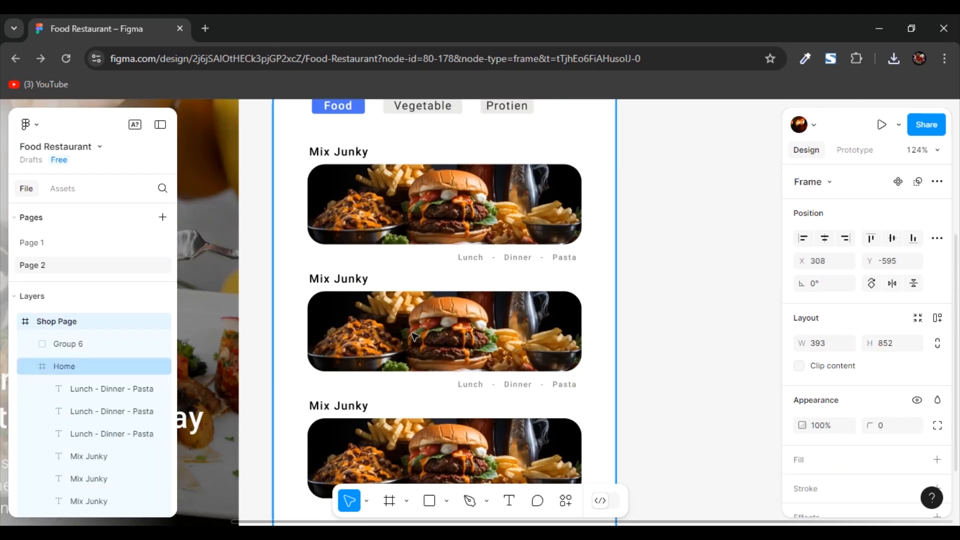
# - Replace the photo inside the middle banner's mask with image 3.png from the Desktop
pyautogui.click(429, 331)
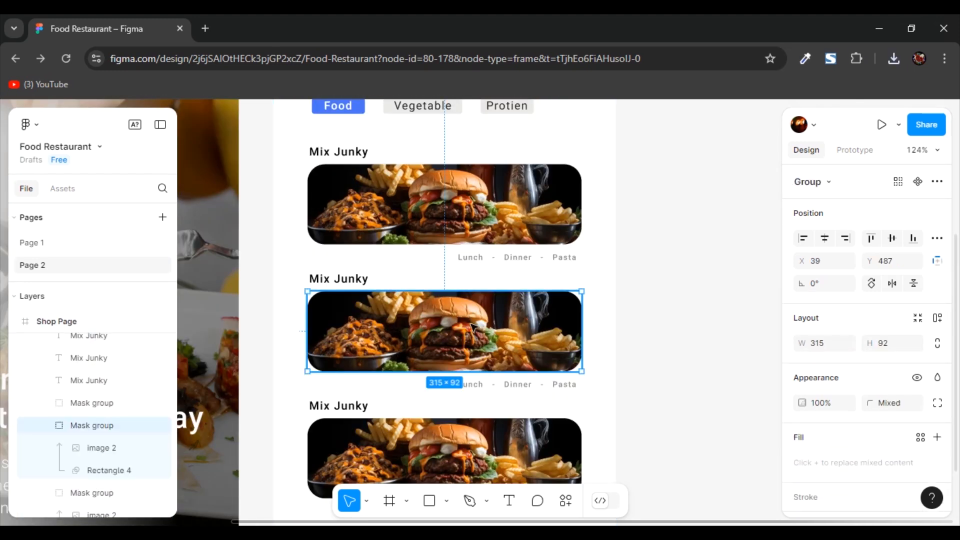
pyautogui.doubleClick(436, 328)
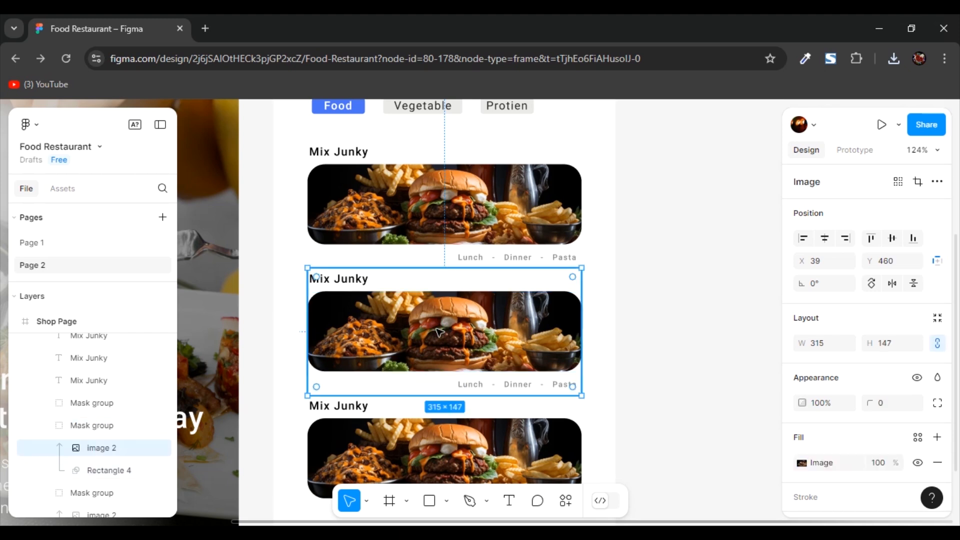
pyautogui.doubleClick(439, 332)
pyautogui.moveTo(691, 268)
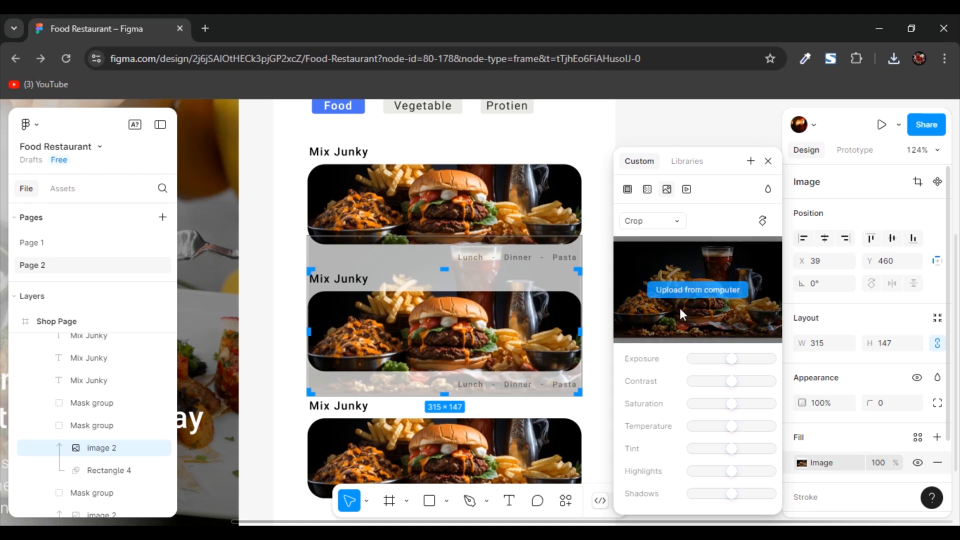
pyautogui.click(701, 290)
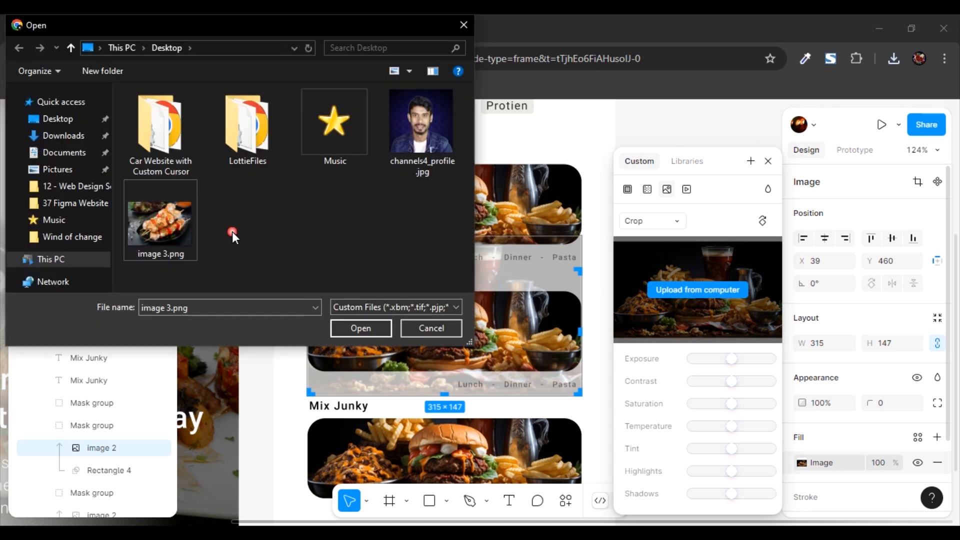
pyautogui.click(354, 331)
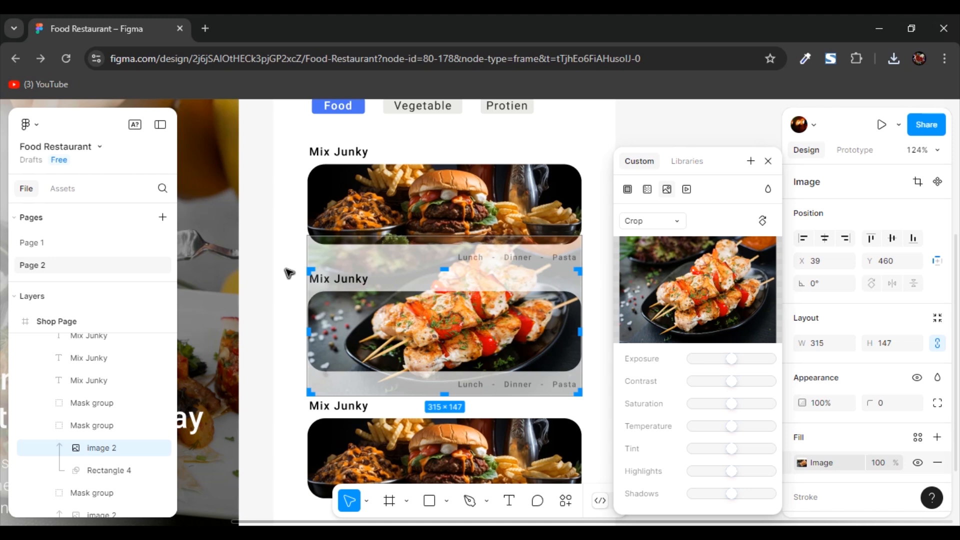
pyautogui.press('Escape')
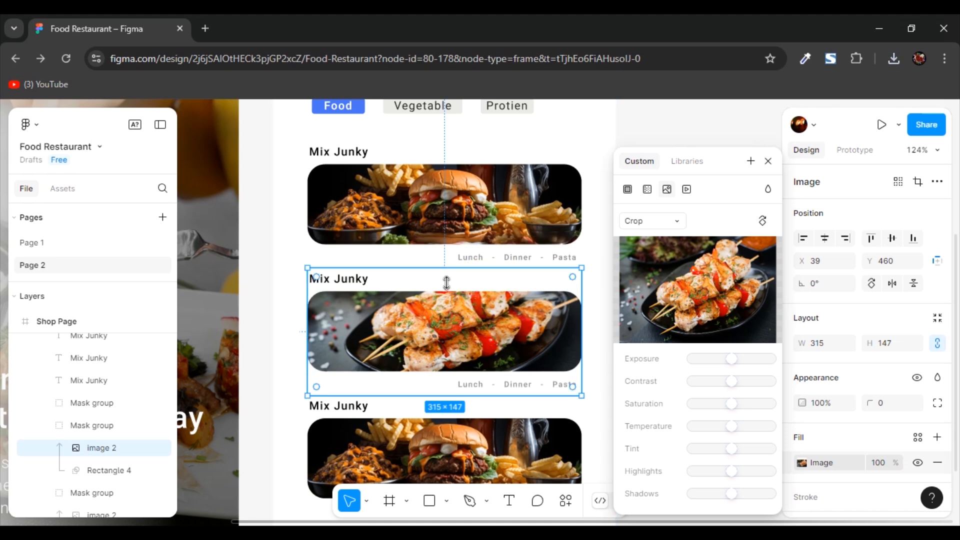
# - Make the skewer photo taller inside its mask so the skewers fill the middle banner
pyautogui.moveTo(447, 286); pyautogui.dragTo(445, 296)
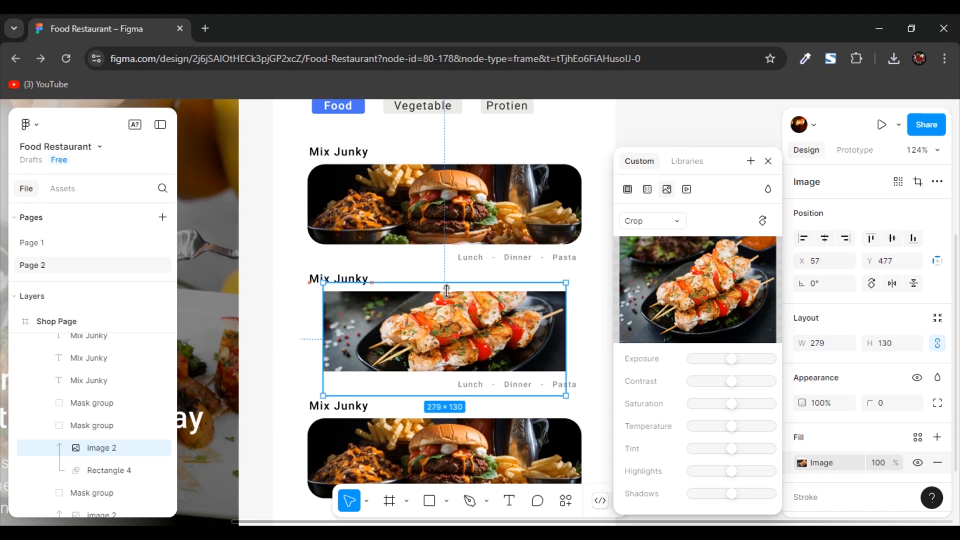
pyautogui.hotkey('ctrl', 'z')
pyautogui.click(265, 279)
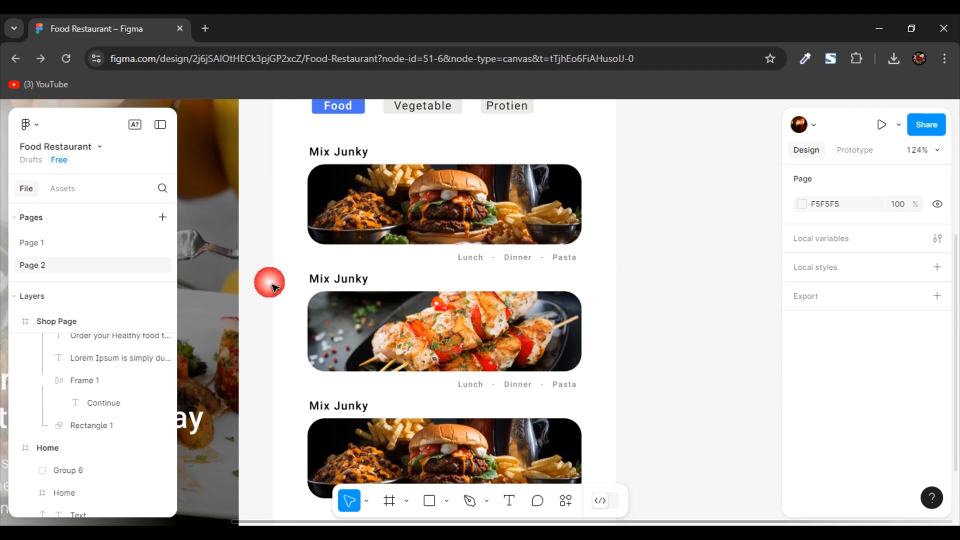
pyautogui.doubleClick(330, 282)
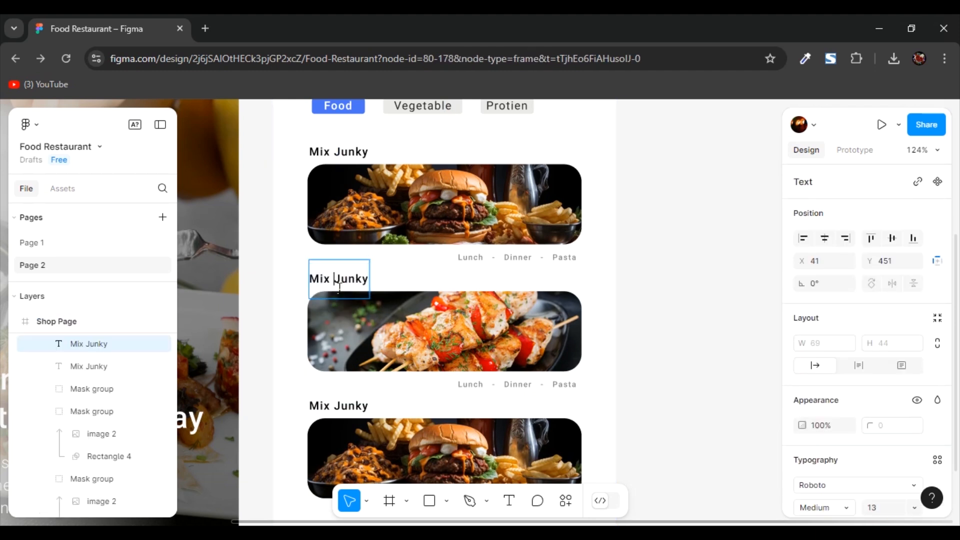
pyautogui.click(354, 280)
pyautogui.scroll(-3, 593, 264)
pyautogui.click(574, 276)
pyautogui.scroll(-2, 400, 418)
# - Delete the Continue button and stretch the three titled banner blocks downward to fill the freed space on the Shop Page
pyautogui.doubleClick(399, 417)
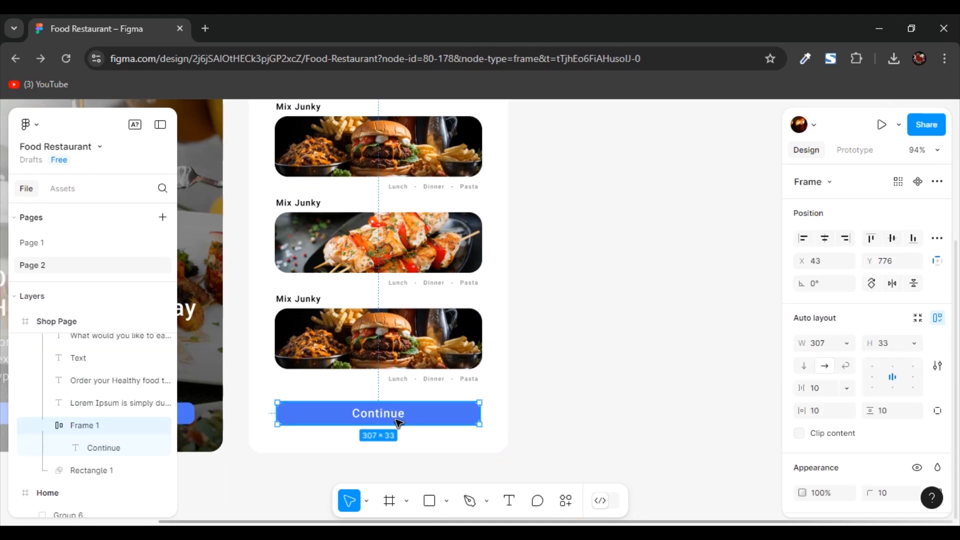
pyautogui.scroll(2, 399, 423)
pyautogui.moveTo(275, 178); pyautogui.dragTo(494, 460)
pyautogui.scroll(-2, 495, 459)
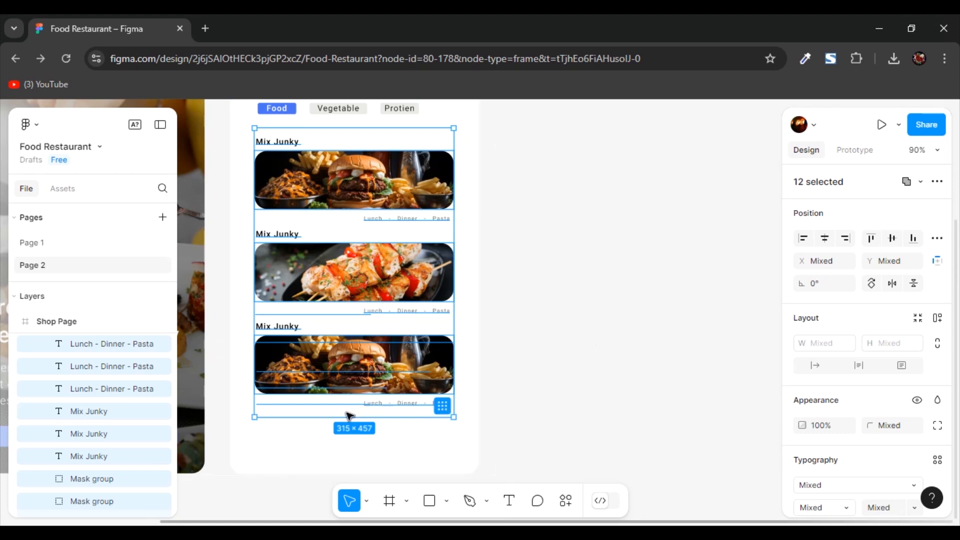
pyautogui.moveTo(356, 433); pyautogui.dragTo(358, 470)
pyautogui.click(520, 259)
pyautogui.scroll(-3, 520, 260)
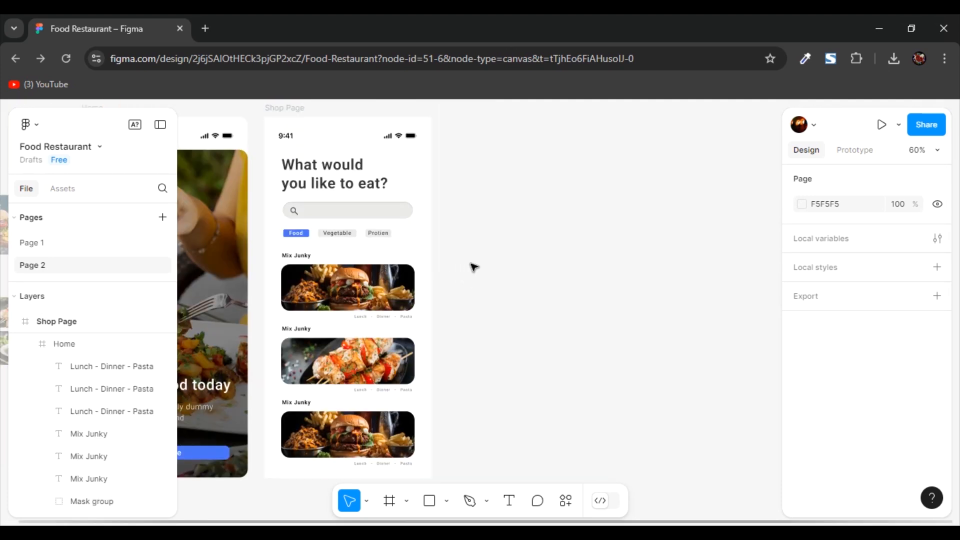
# - Duplicate the Shop Page frame and delete the copy's heading, search bar, category buttons and banners below the status bar
pyautogui.scroll(1, 461, 250)
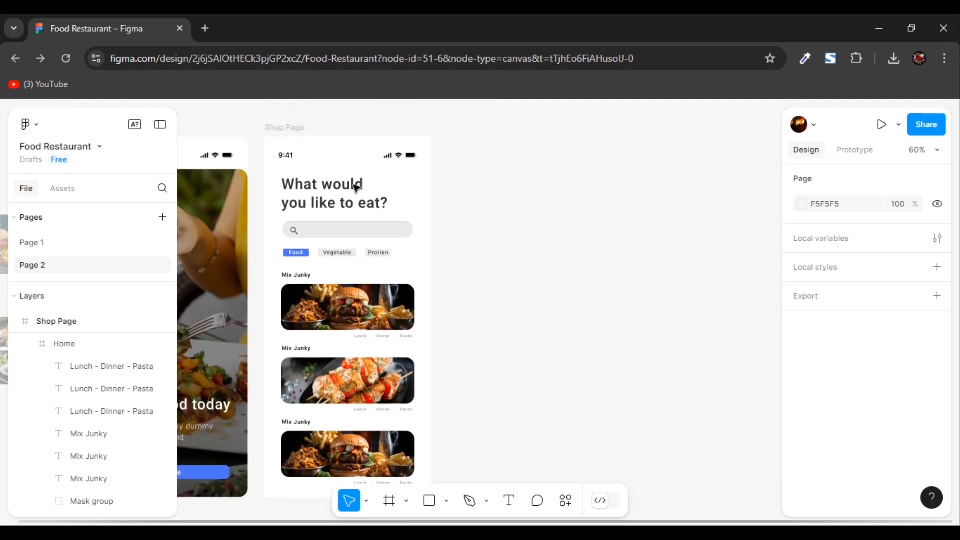
pyautogui.click(285, 136)
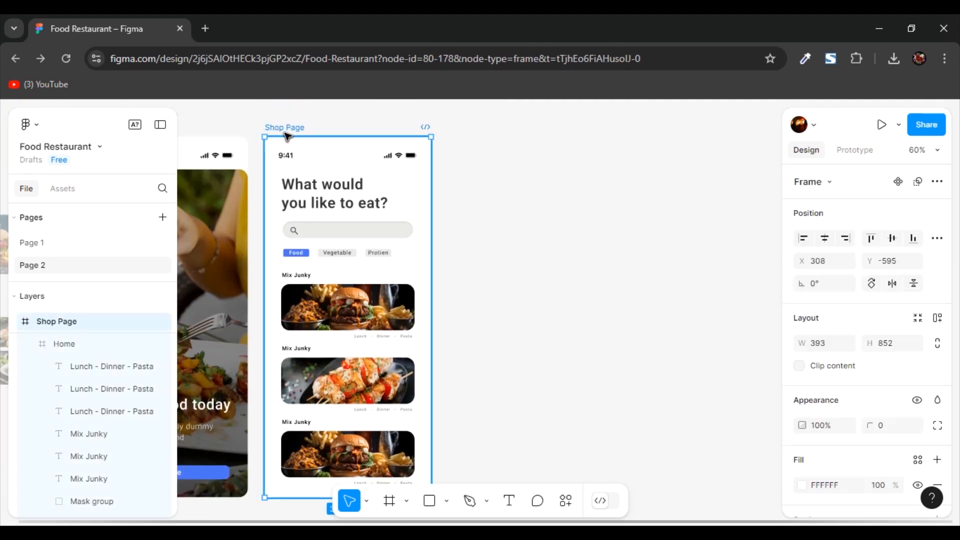
pyautogui.hotkey('ctrl', 'd')
pyautogui.click(680, 258)
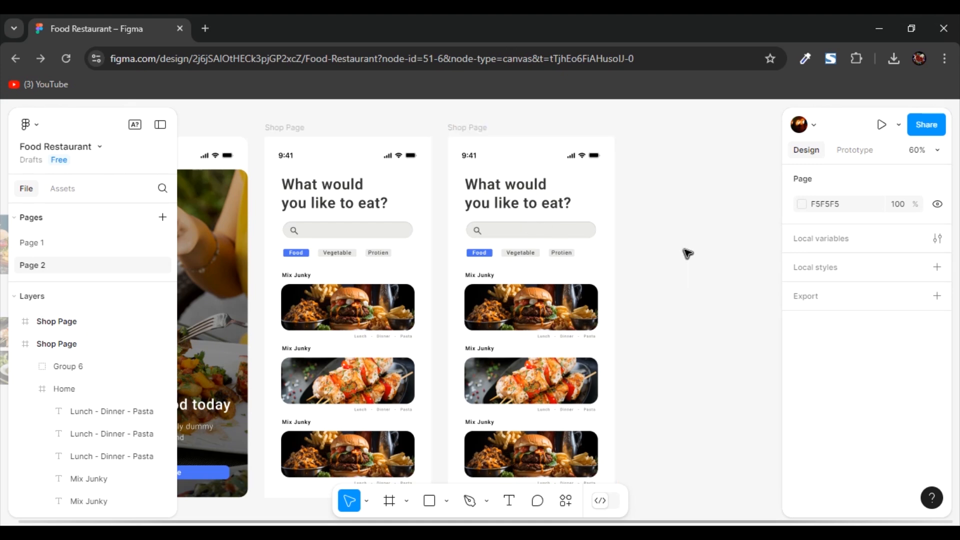
pyautogui.moveTo(458, 177)
pyautogui.mouseDown()
pyautogui.moveTo(519, 287)
pyautogui.moveTo(580, 449)
pyautogui.mouseUp()
pyautogui.press('Delete')
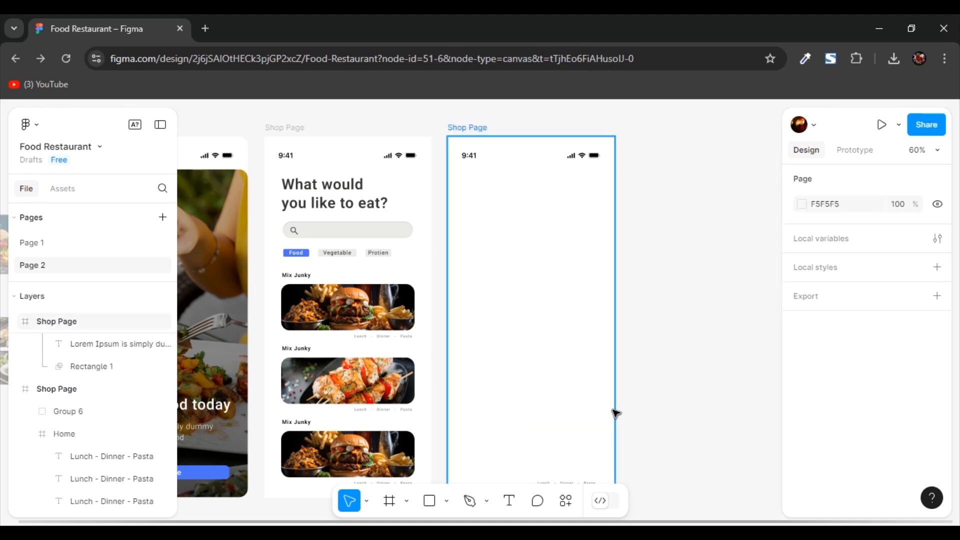
# - Copy the Continue button from the Home screen into the emptied Shop Page copy near its lower edge and centre it horizontally
pyautogui.scroll(-3, 616, 411)
pyautogui.doubleClick(207, 392)
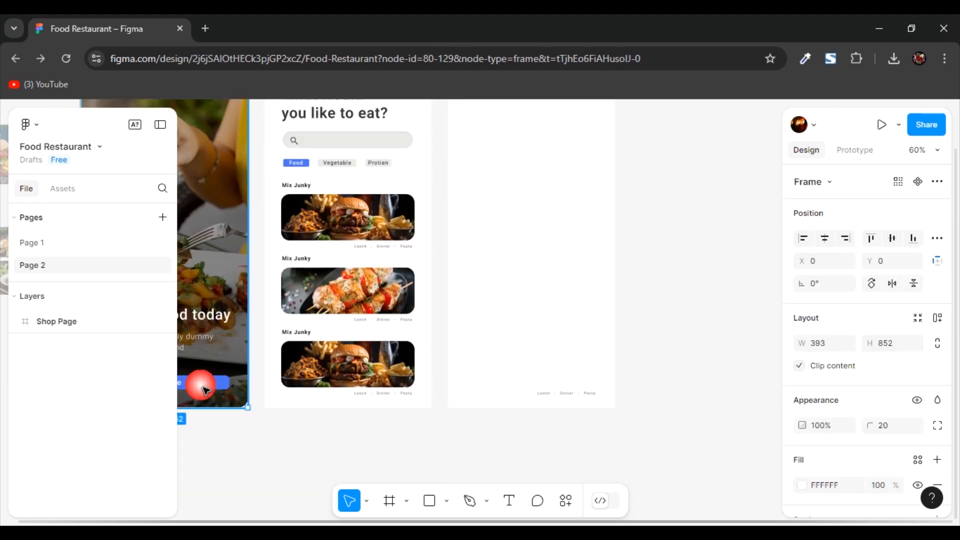
pyautogui.hotkey('shift', 'a')
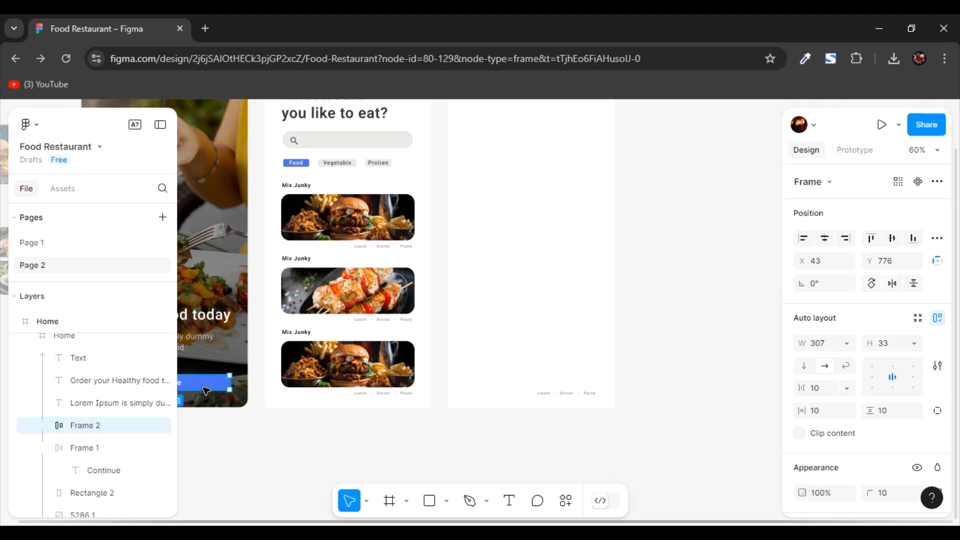
pyautogui.hotkey('shift', '2')
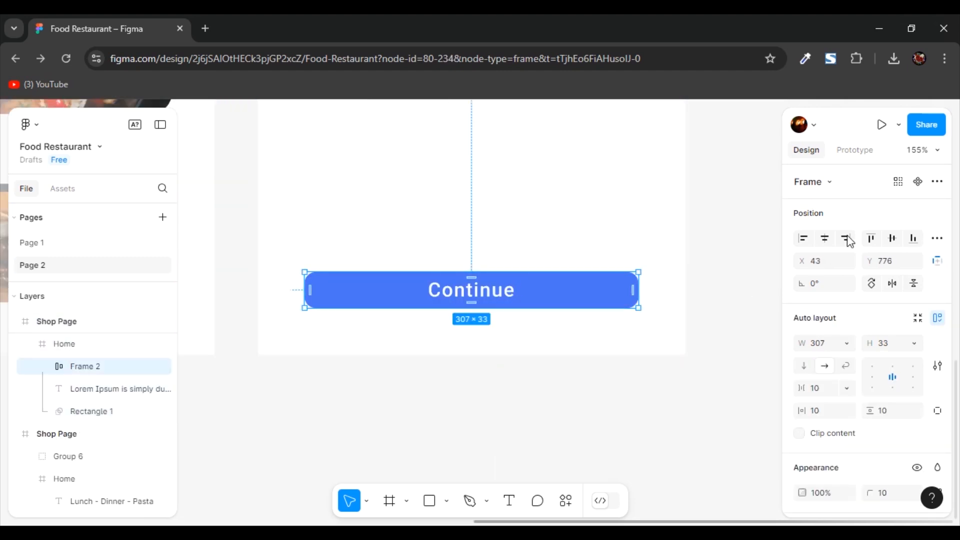
pyautogui.click(826, 238)
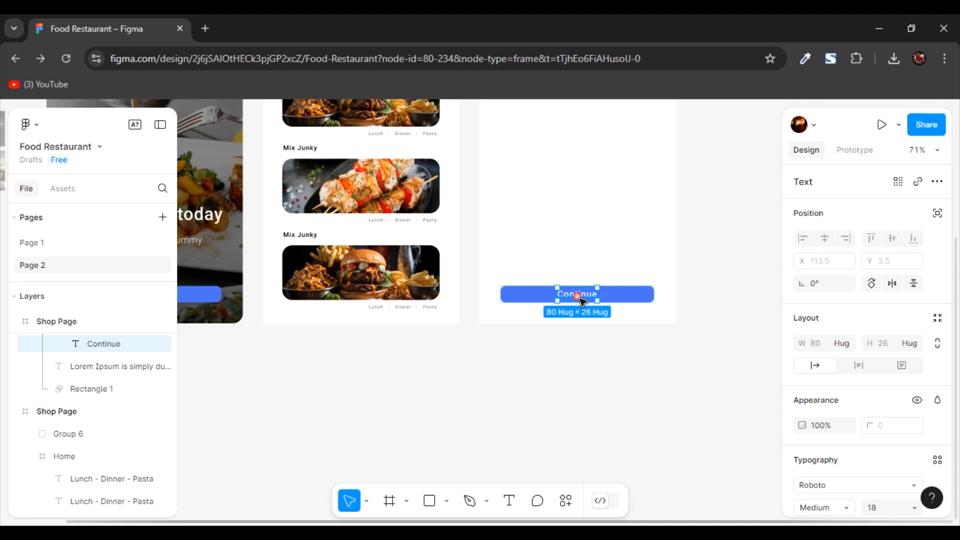
# - Change the copied button's label to "Submit Order"
pyautogui.doubleClick(579, 298)
pyautogui.write('Submit ')
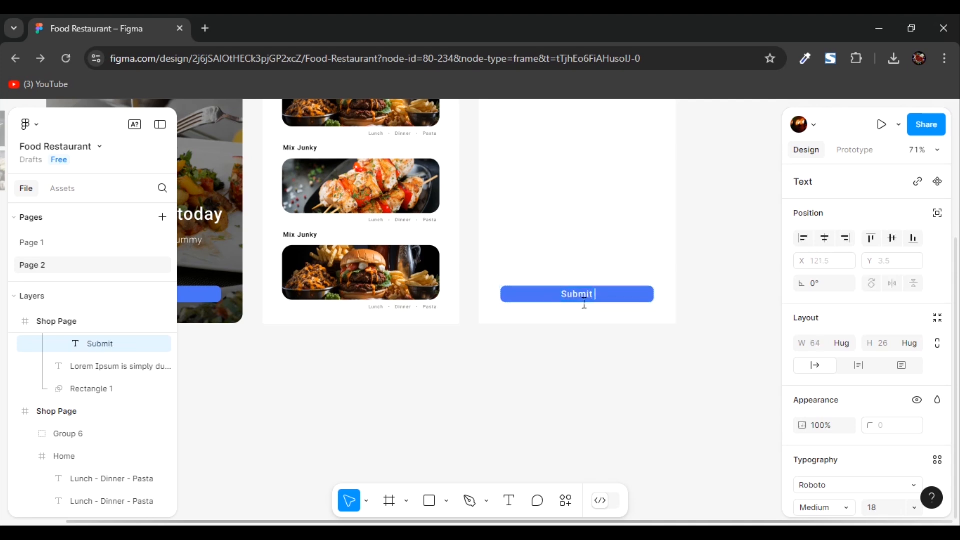
pyautogui.write('Order')
pyautogui.click(720, 270)
pyautogui.scroll(5, 719, 270)
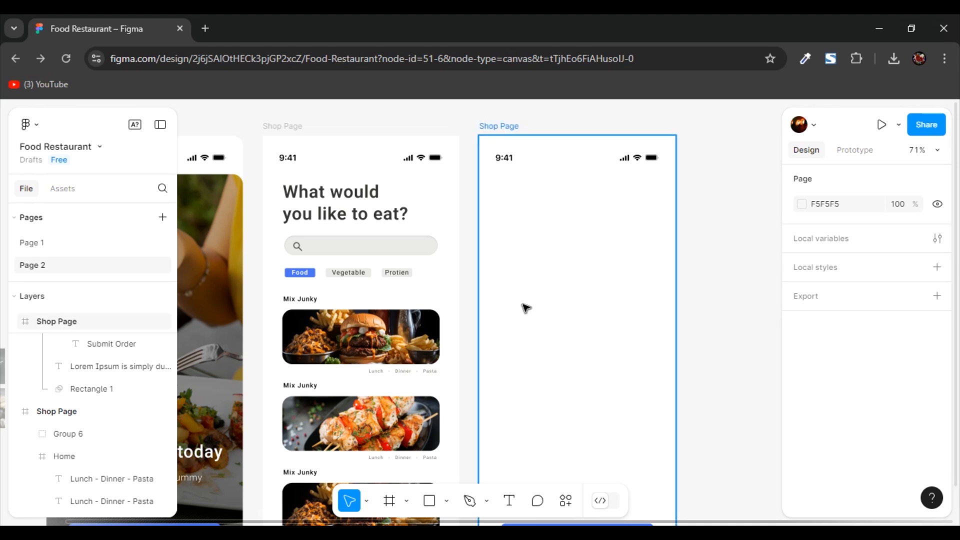
pyautogui.click(372, 342)
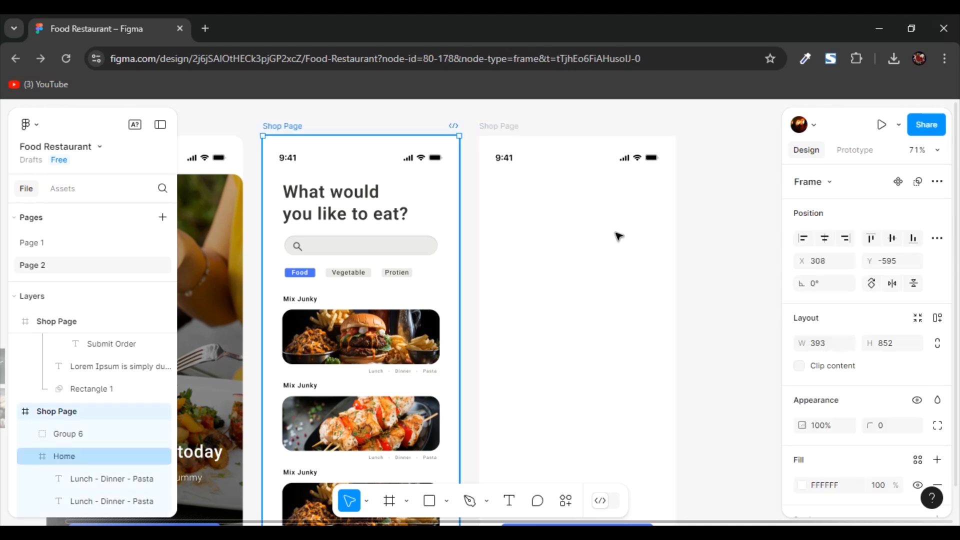
pyautogui.click(579, 240)
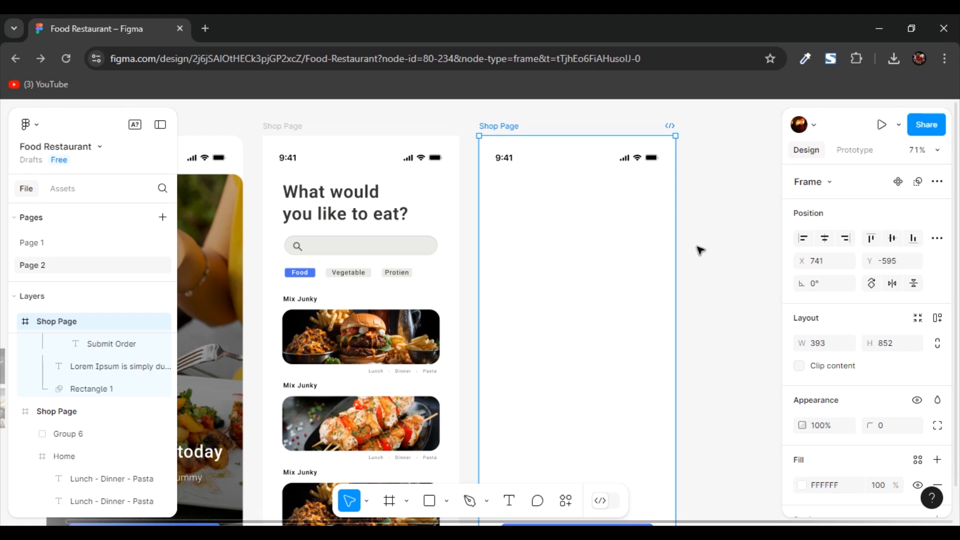
pyautogui.click(718, 219)
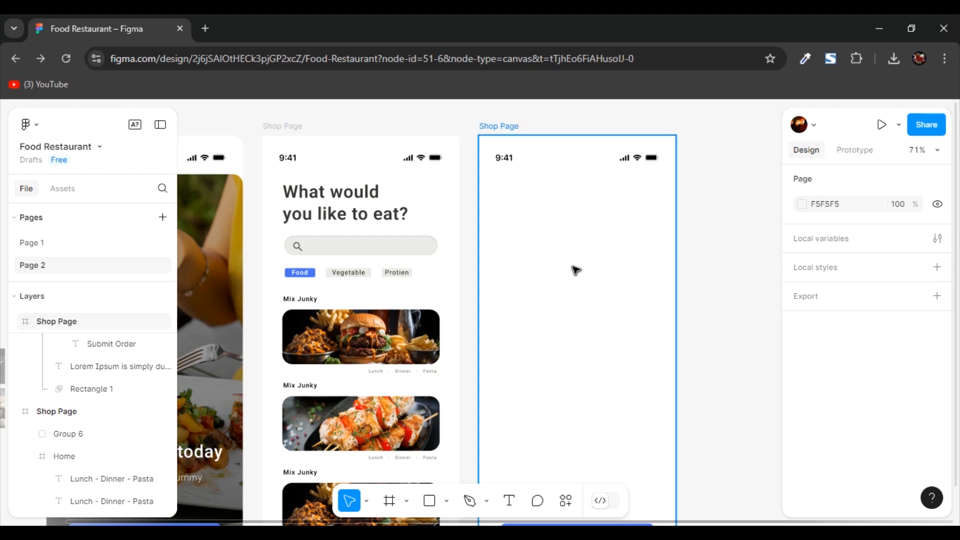
# - Draw a rectangle about 318 × 235 below the status bar of the order screen and centre it horizontally
pyautogui.press('r')
pyautogui.moveTo(497, 186); pyautogui.dragTo(656, 303)
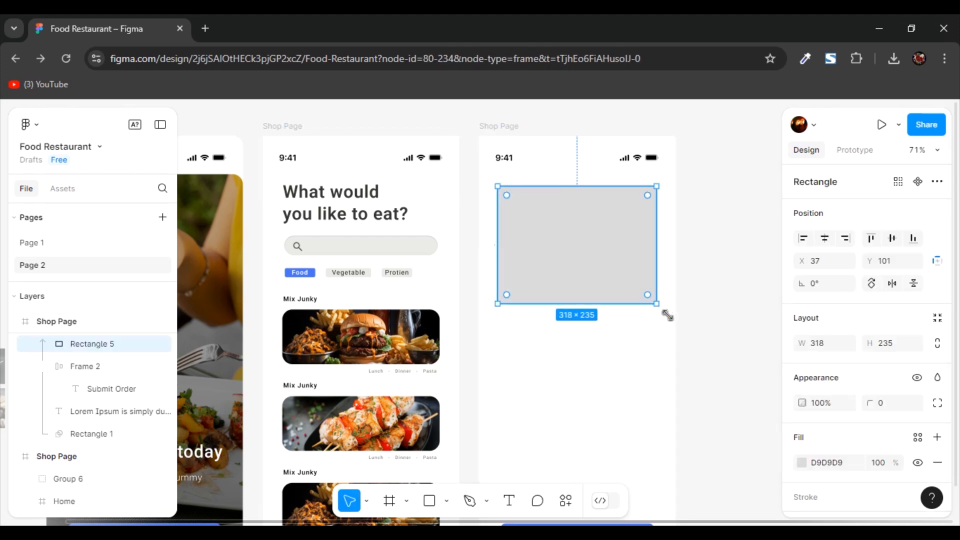
pyautogui.click(826, 238)
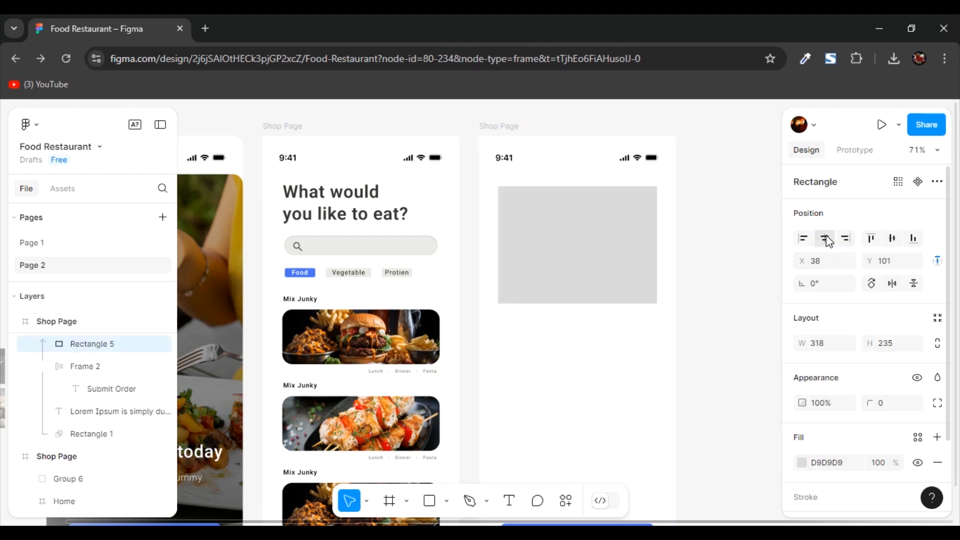
# - Set the grey rectangle's corner radius to 20
pyautogui.click(587, 271)
pyautogui.scroll(-2, 903, 393)
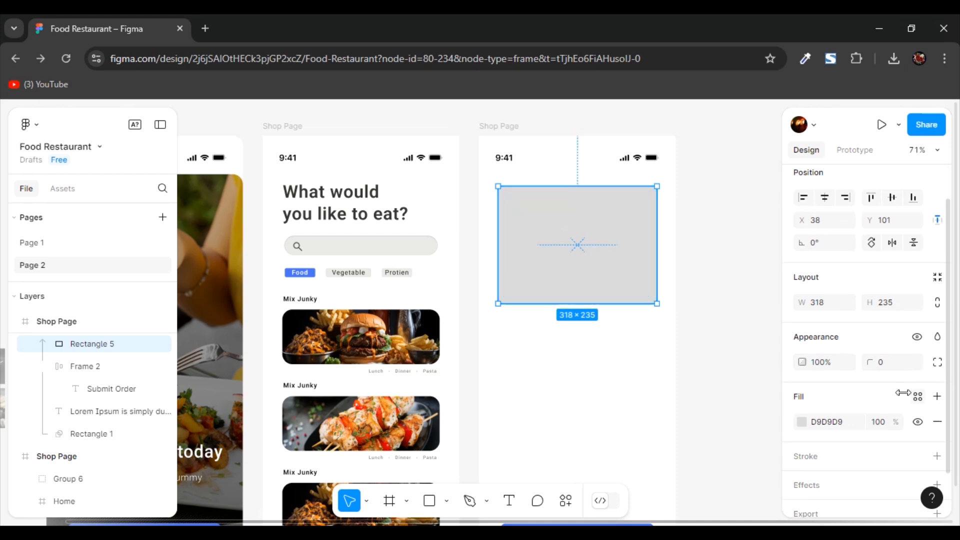
pyautogui.scroll(-1, 903, 393)
pyautogui.click(880, 333)
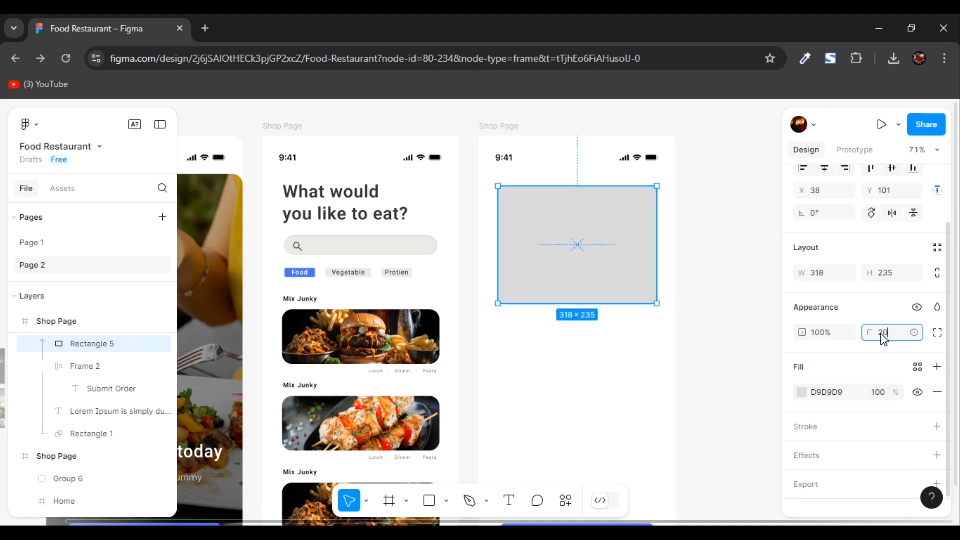
pyautogui.write('20')
pyautogui.press('Return')
pyautogui.press('Escape')
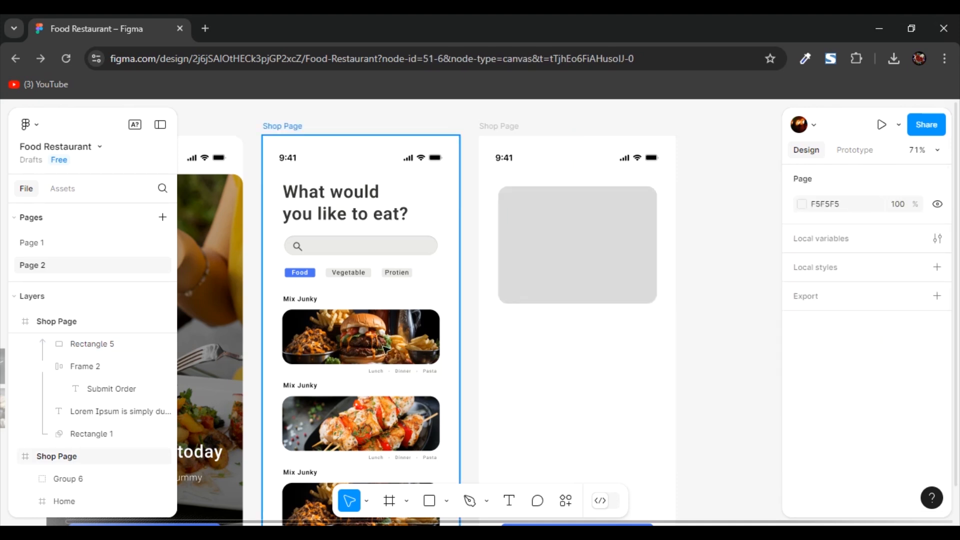
# - Copy the loose burger-and-fries picture onto the rounded rectangle and enlarge it to about 256 × 321
pyautogui.moveTo(259, 330); pyautogui.dragTo(545, 322)
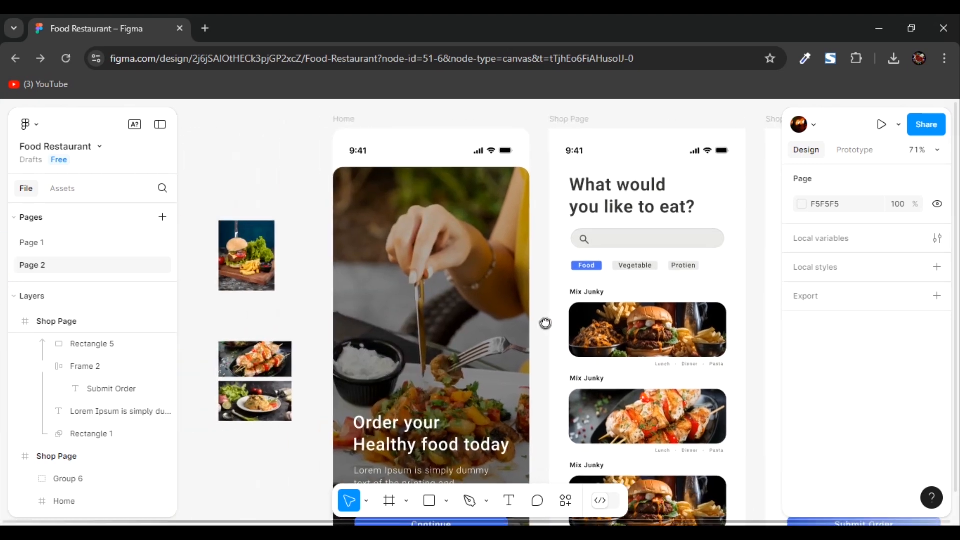
pyautogui.click(249, 267)
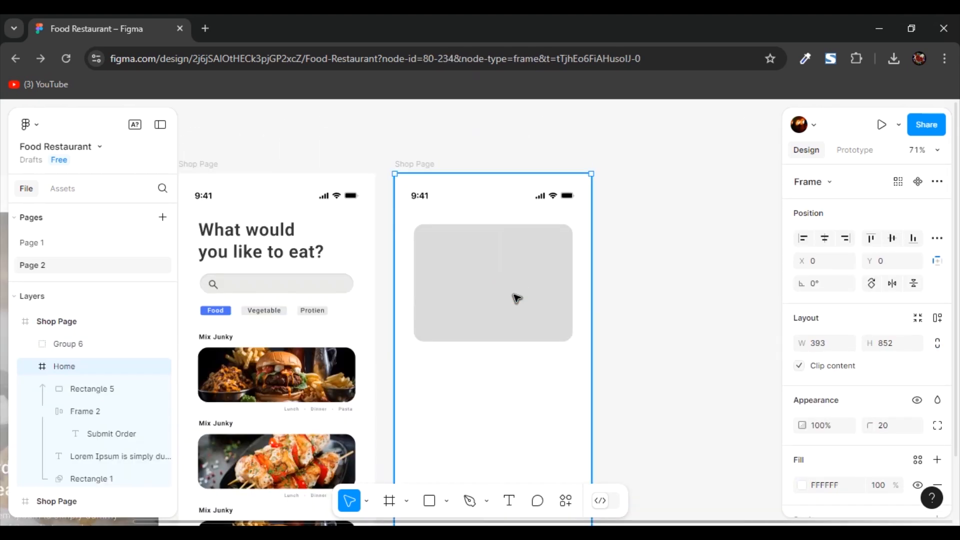
pyautogui.click(517, 298)
pyautogui.hotkey('ctrl', 'v')
pyautogui.scroll(5, 542, 324)
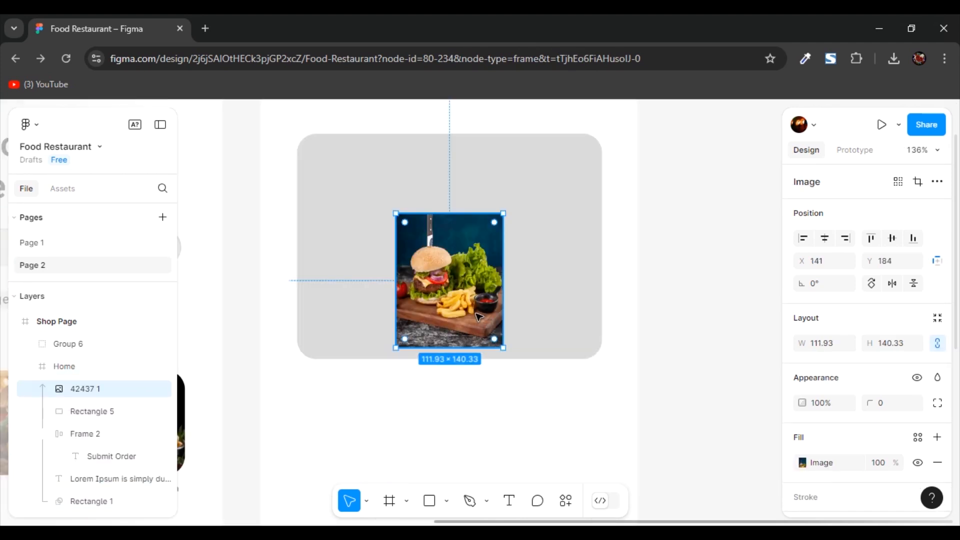
pyautogui.moveTo(518, 360); pyautogui.dragTo(604, 372)
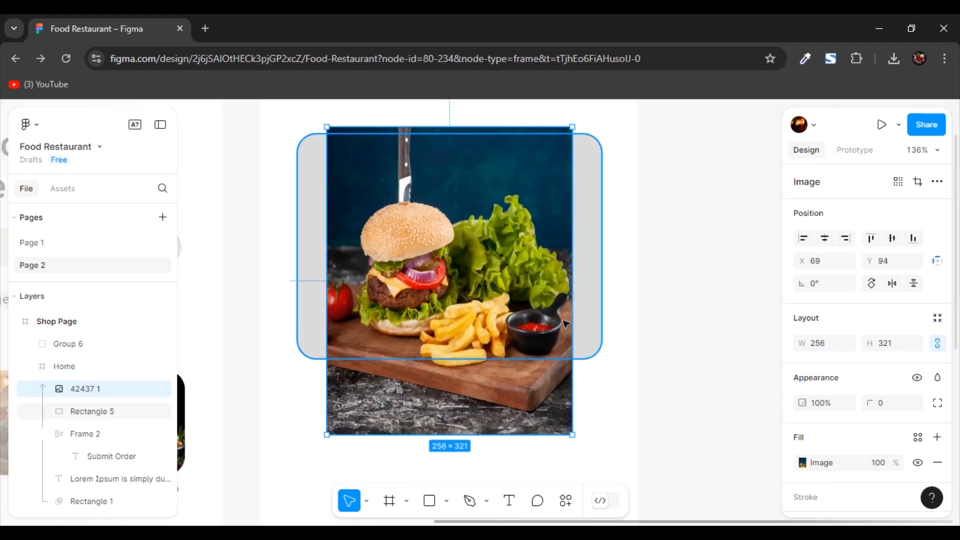
# - Mask the burger picture with the rounded rectangle
pyautogui.keyDown('shift'); pyautogui.click(596, 258); pyautogui.keyUp('shift')
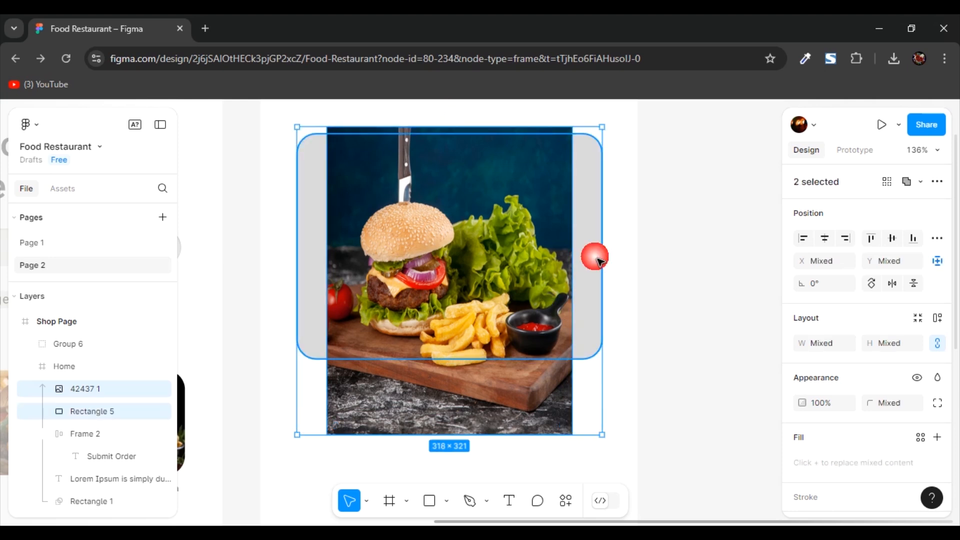
pyautogui.rightClick(516, 260)
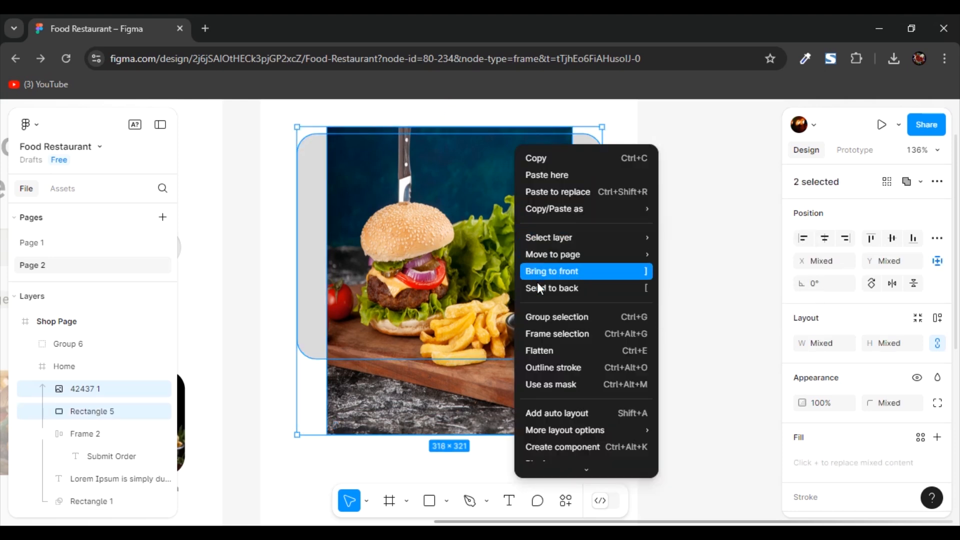
pyautogui.click(561, 385)
# - Widen the masked burger picture on both sides until it fills the whole rounded rectangle
pyautogui.doubleClick(461, 258)
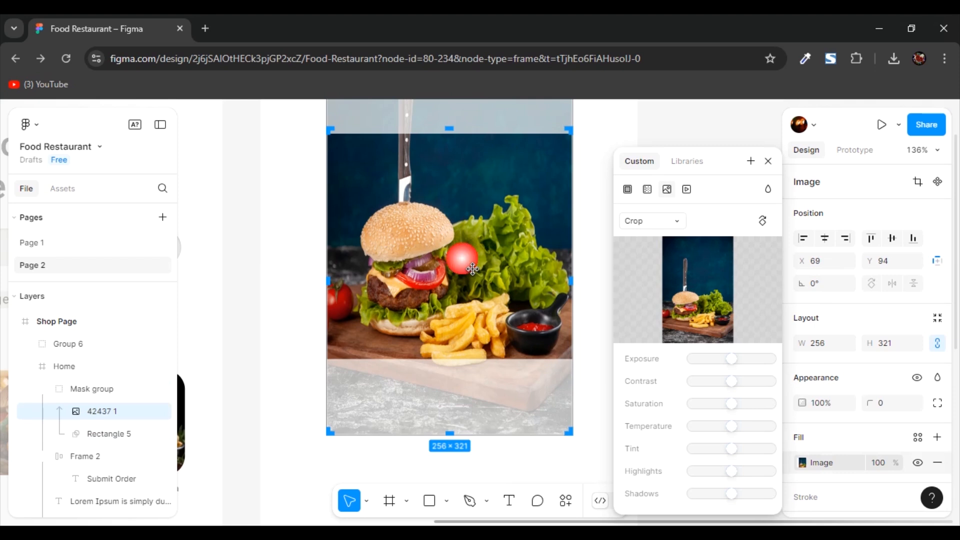
pyautogui.click(285, 328)
pyautogui.hotkey('shift', '0')
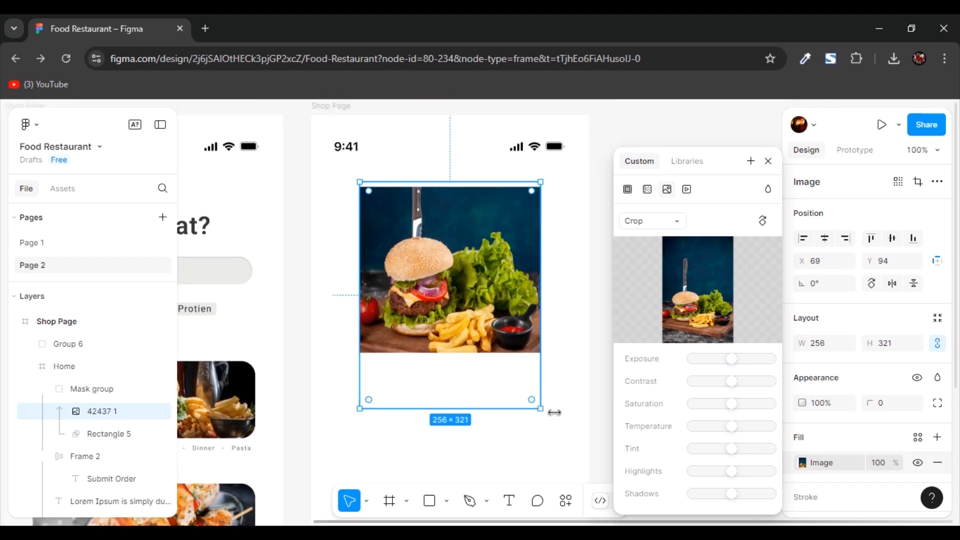
pyautogui.moveTo(554, 387); pyautogui.dragTo(574, 383)
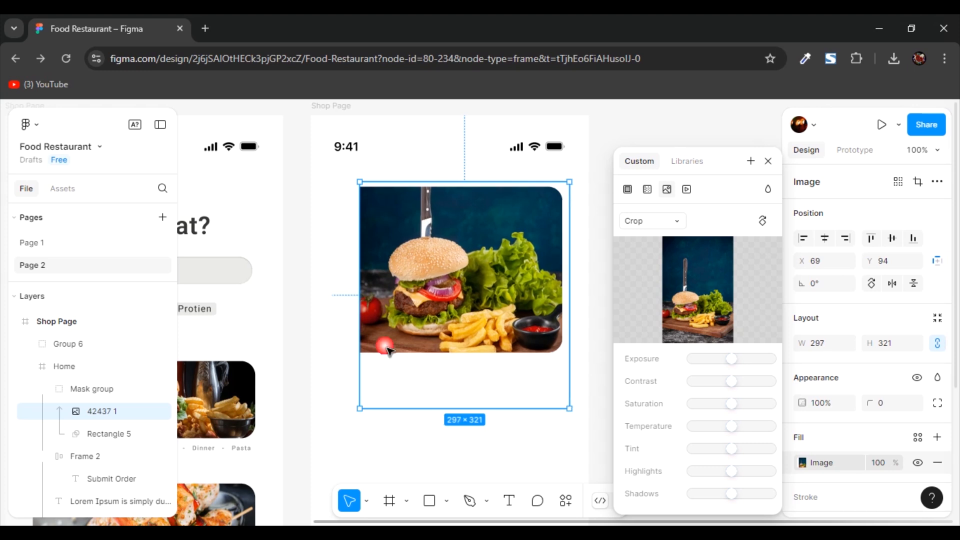
pyautogui.moveTo(370, 342); pyautogui.dragTo(344, 343)
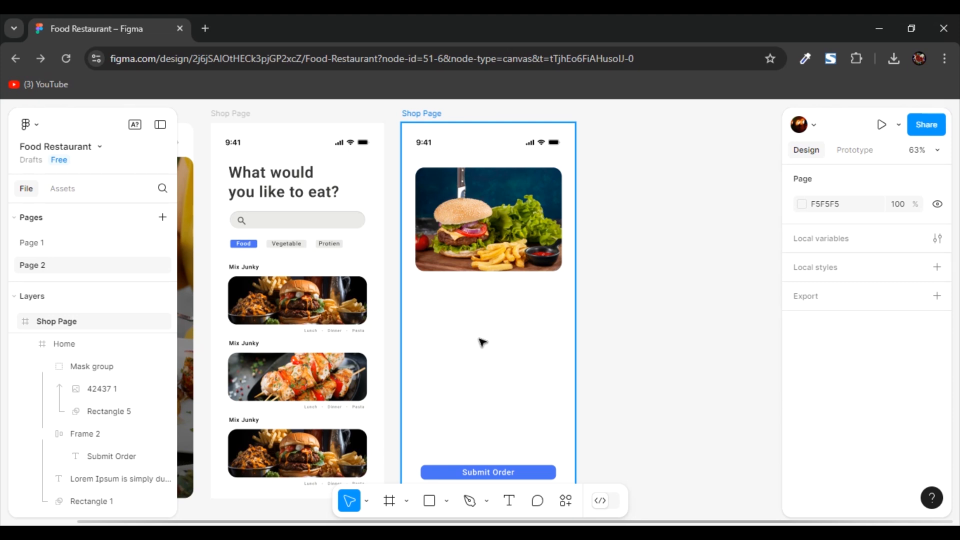
# - Copy the "What would you like to eat?" heading below the burger picture on the order screen and change its text to "Mix Junky"
pyautogui.click(250, 196)
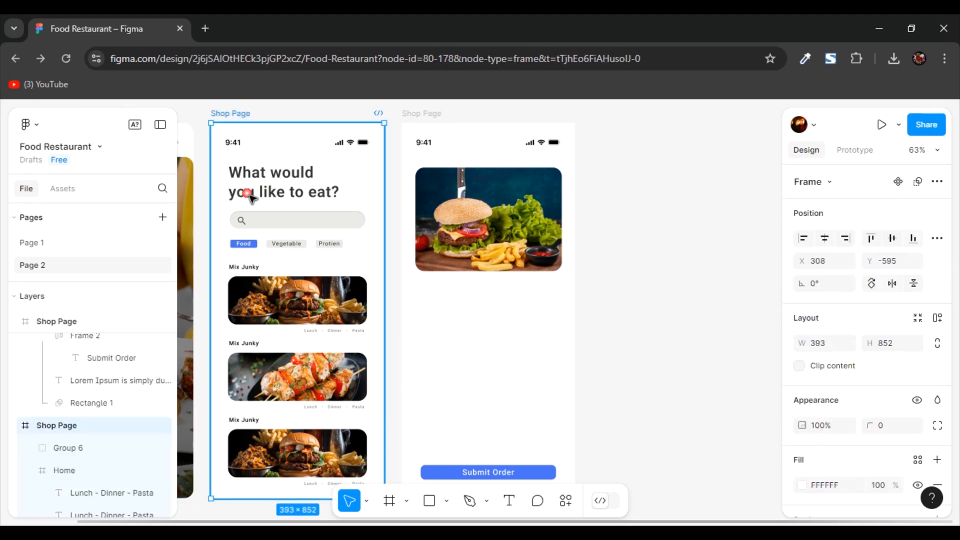
pyautogui.doubleClick(274, 196)
pyautogui.moveTo(274, 196); pyautogui.dragTo(503, 345)
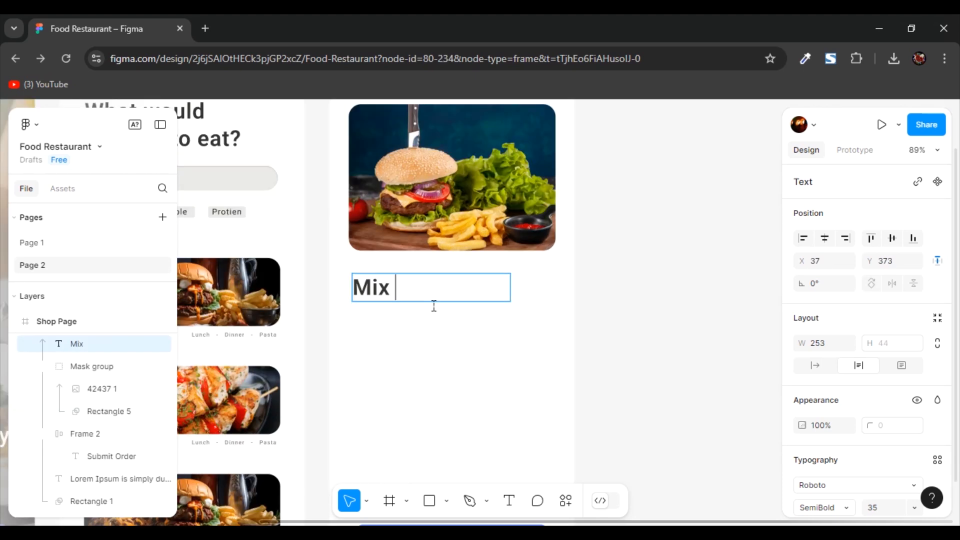
pyautogui.write('Junky')
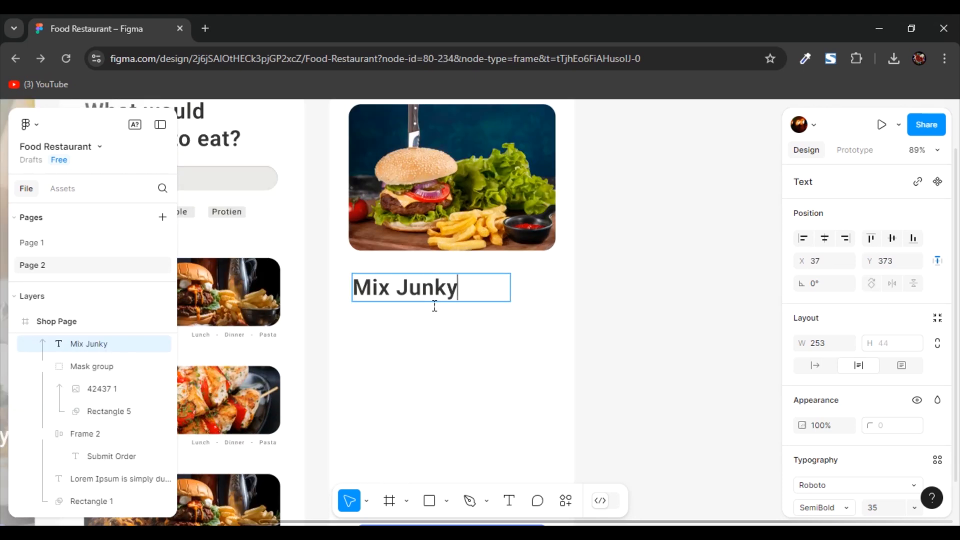
pyautogui.click(434, 306)
pyautogui.click(452, 297)
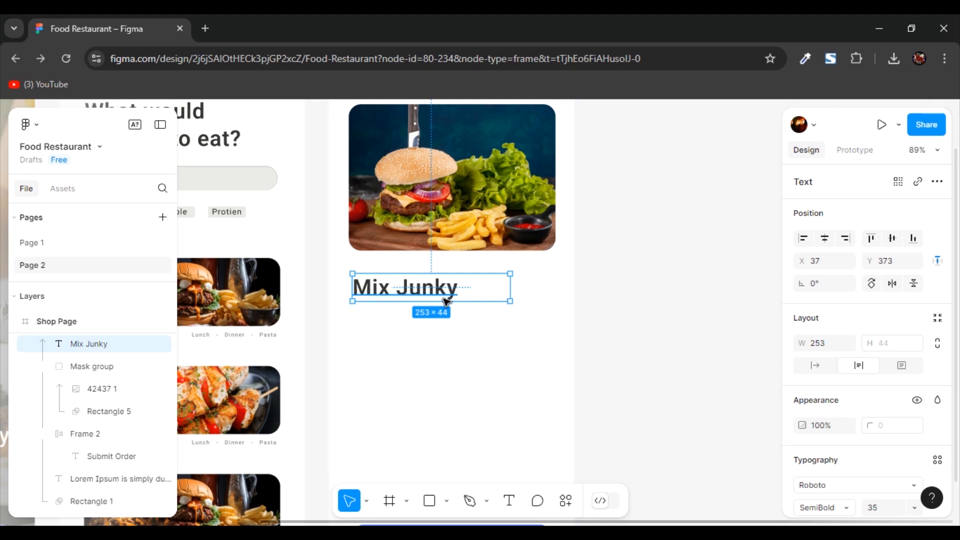
# - Scale the "Mix Junky" title down to about 180 × 32 and place it just below the burger picture
pyautogui.press('k')
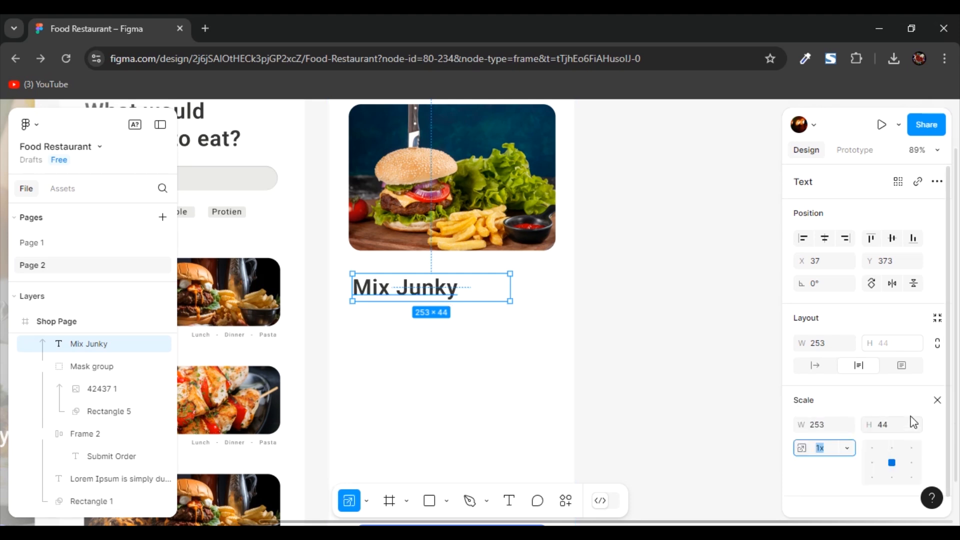
pyautogui.scroll(-1, 914, 423)
pyautogui.moveTo(510, 301); pyautogui.dragTo(475, 305)
pyautogui.moveTo(424, 290); pyautogui.dragTo(425, 286)
# - Duplicate the "Mix Junky" title directly beneath it and turn the copy into a smaller "30 min" line with "min" in a lighter weight
pyautogui.hotkey('ctrl', 'd')
pyautogui.moveTo(418, 286); pyautogui.dragTo(400, 307)
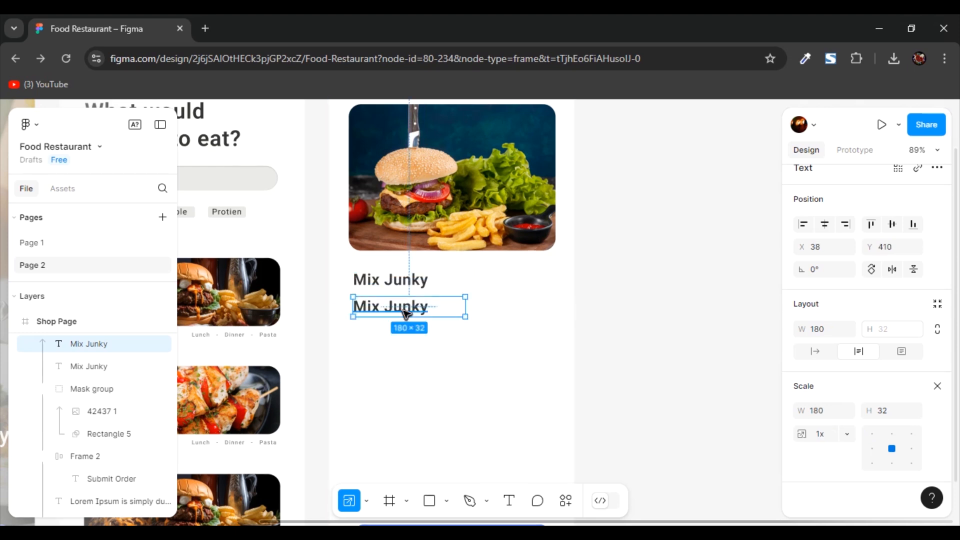
pyautogui.doubleClick(400, 307)
pyautogui.write('30')
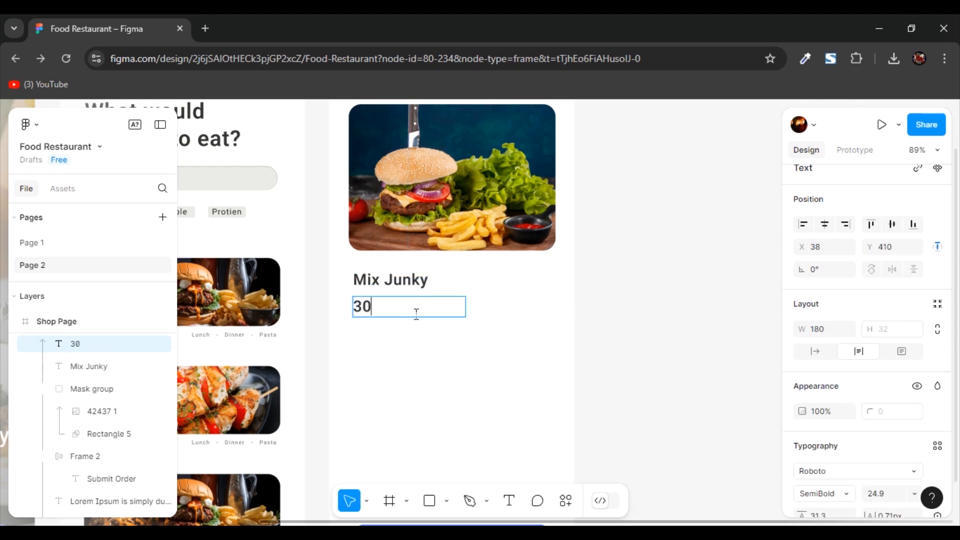
pyautogui.write(' min')
pyautogui.press('Escape')
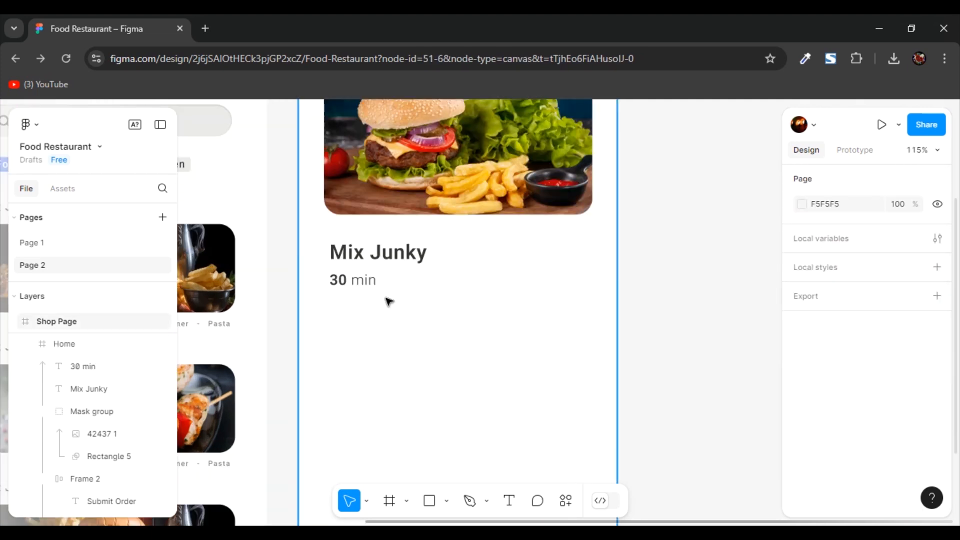
# - Copy the Lorem Ipsum paragraph from the Home screen into the order screen between the "30 min" line and the Submit Order button
pyautogui.scroll(5, 505, 360)
pyautogui.scroll(-3, 504, 359)
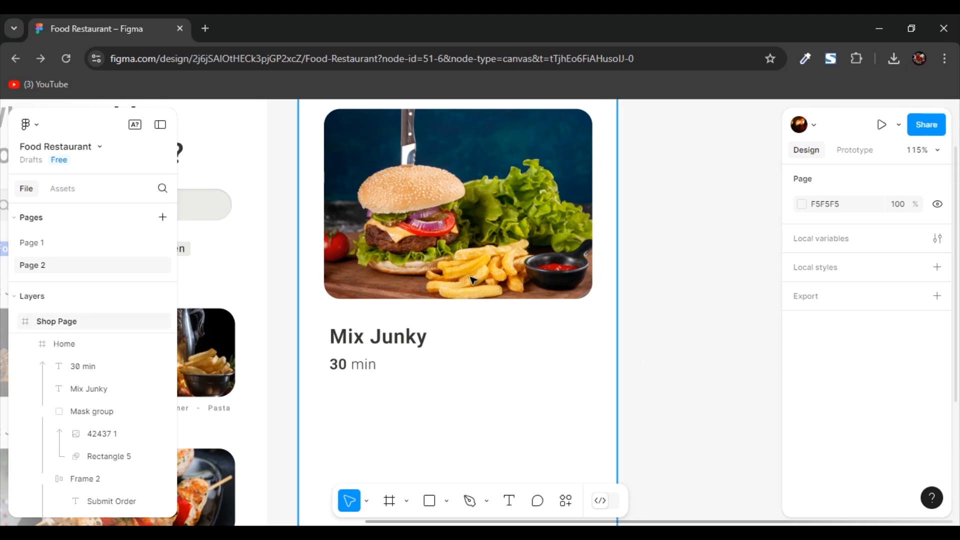
pyautogui.keyDown('ctrl'); pyautogui.scroll(3, 481, 300); pyautogui.keyUp('ctrl')
pyautogui.scroll(-6, 481, 300)
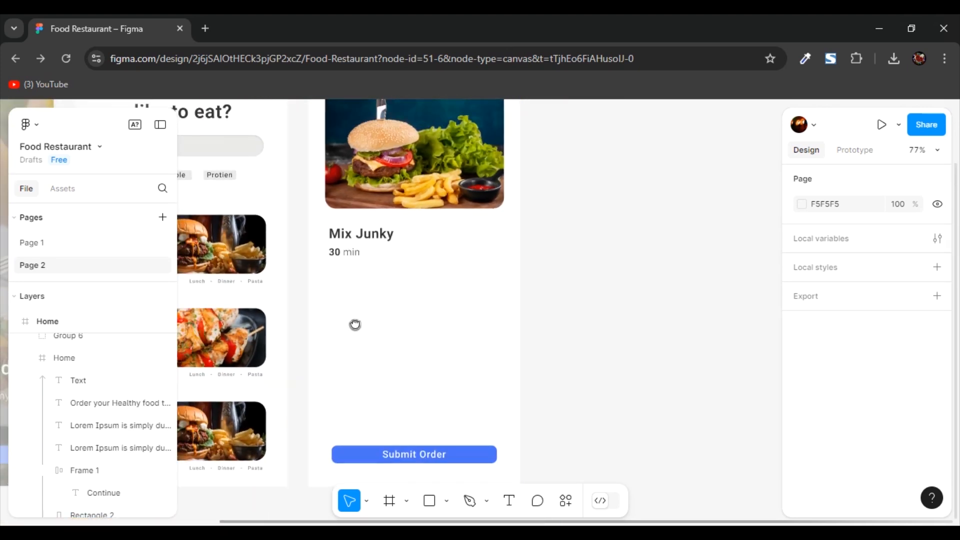
pyautogui.moveTo(330, 326); pyautogui.dragTo(606, 305)
pyautogui.click(240, 387)
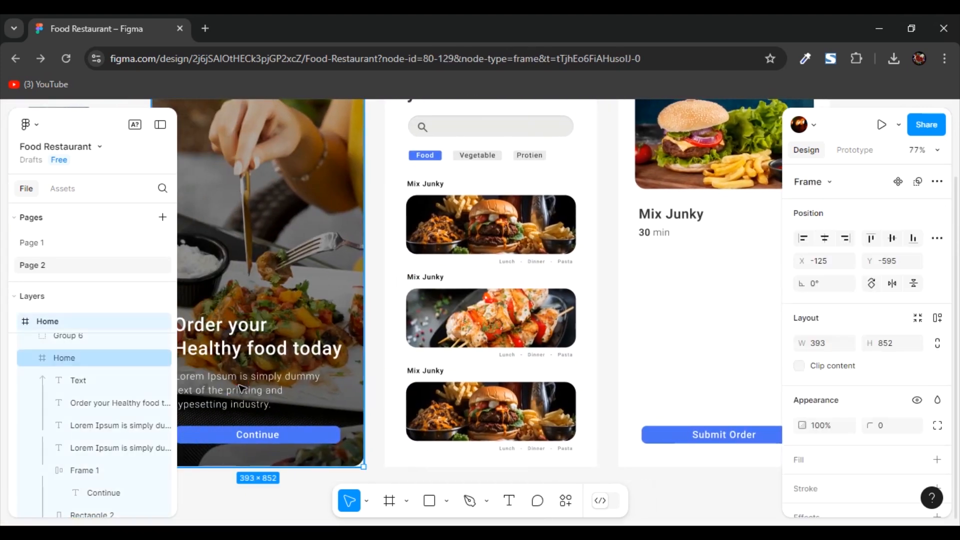
pyautogui.doubleClick(234, 384)
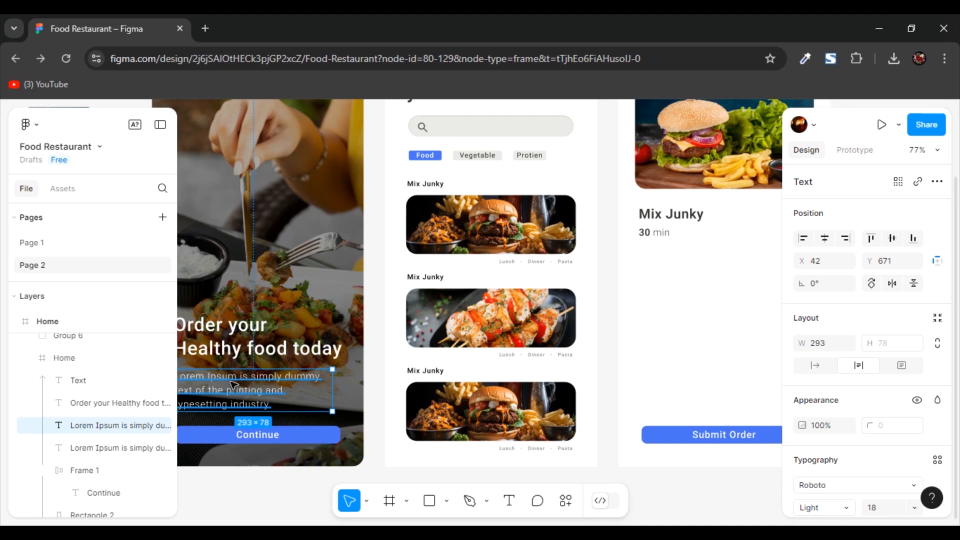
pyautogui.scroll(-2, 234, 385)
pyautogui.moveTo(226, 338); pyautogui.dragTo(680, 277)
pyautogui.scroll(-1, 744, 295)
pyautogui.moveTo(745, 295); pyautogui.dragTo(459, 395)
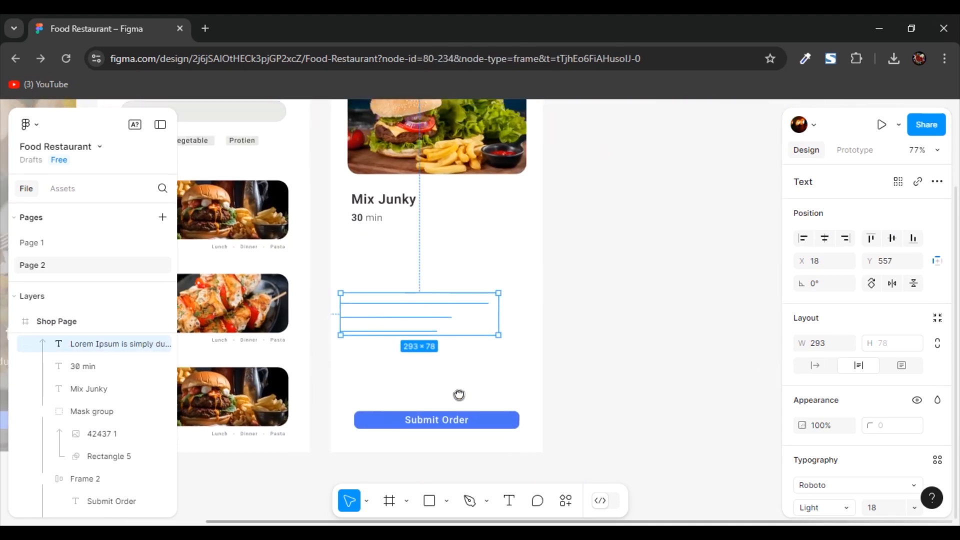
# - Recolour the copied paragraph to a dark fill and move it up just beneath the "30 min" line
pyautogui.scroll(-4, 802, 401)
pyautogui.click(802, 401)
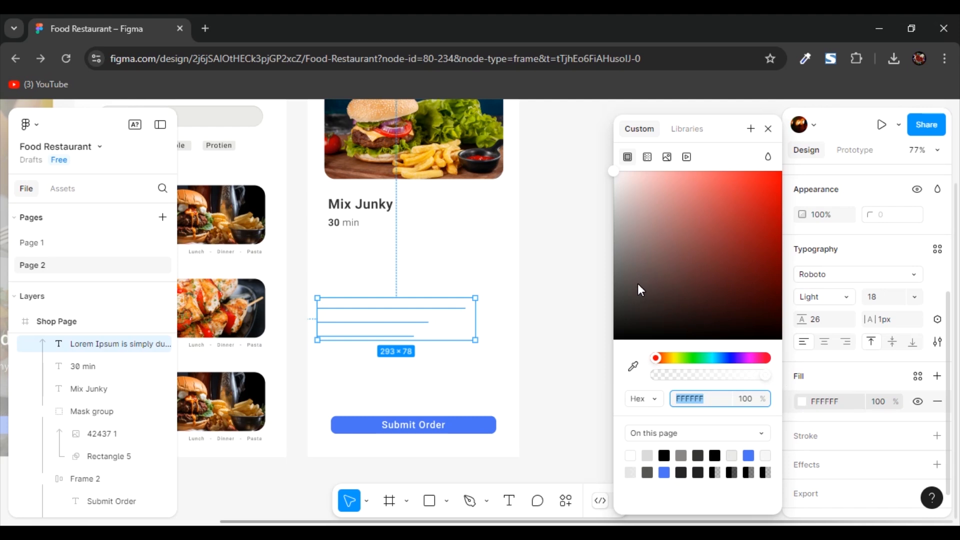
pyautogui.click(637, 284)
pyautogui.click(367, 317)
pyautogui.moveTo(372, 307); pyautogui.dragTo(383, 262)
pyautogui.scroll(3, 500, 353)
pyautogui.scroll(1, 452, 322)
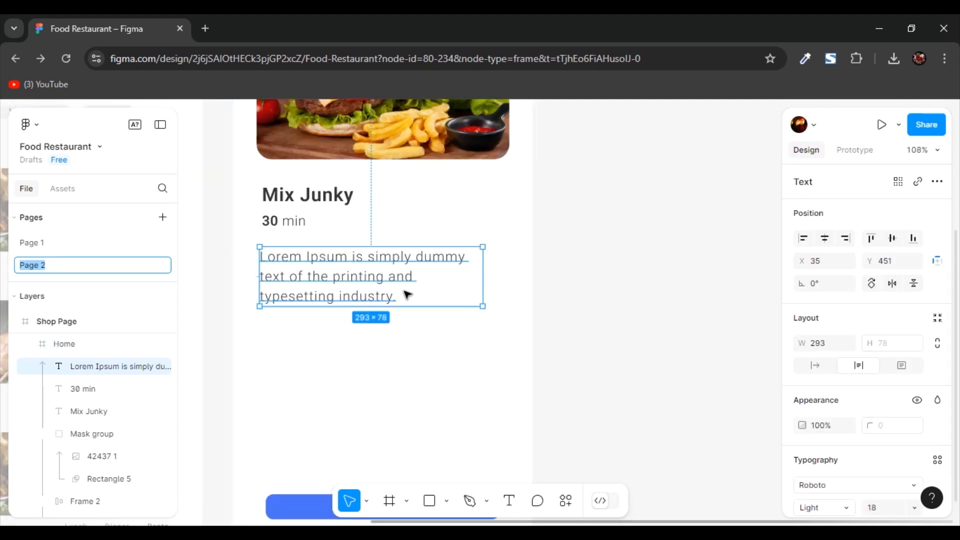
# - Replace the paragraph's text with the longer passage beginning "Contrary to popular belief, Lorem Ipsum is not simply random text."
pyautogui.doubleClick(386, 285)
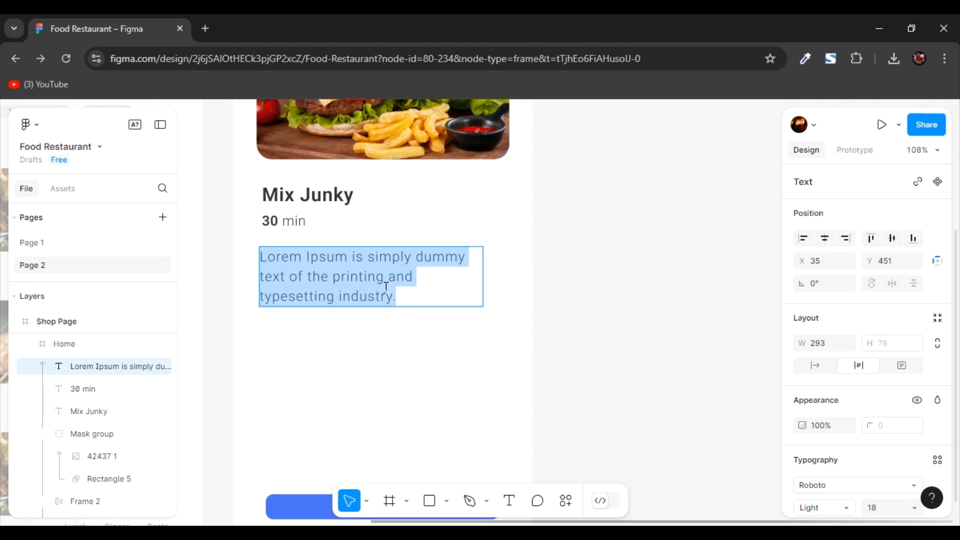
pyautogui.write('Contrary to popular belief, Lorem Ipsum is not simply random text. It has roots in a piece of classical Latin literature from 45 BC, making it over 2000 years old.')
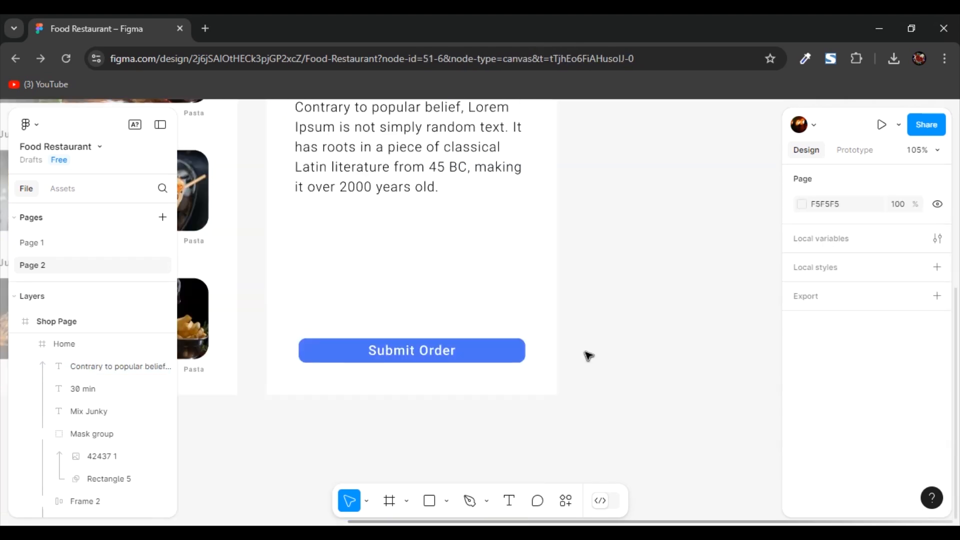
pyautogui.scroll(2, 453, 301)
pyautogui.scroll(-1, 452, 301)
pyautogui.scroll(1, 420, 294)
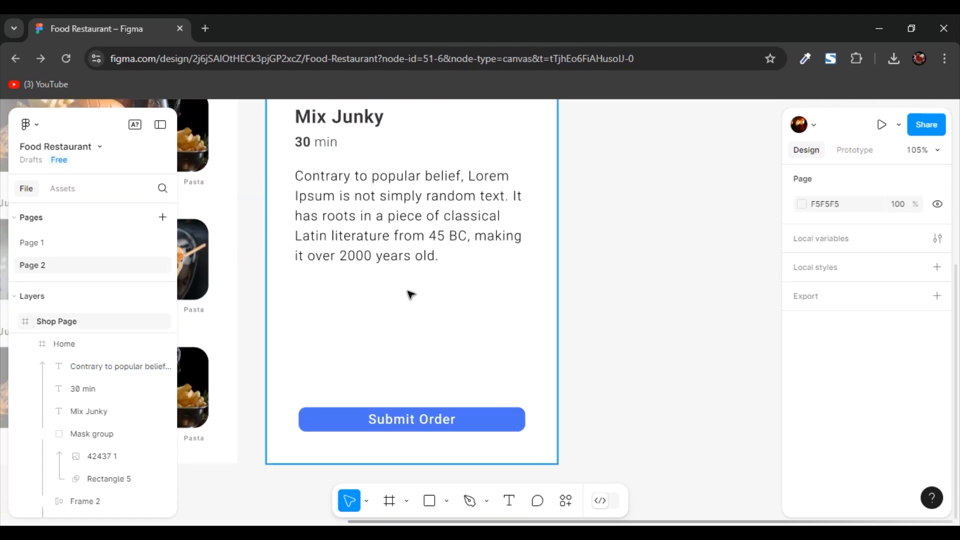
# - Duplicate the "Mix Junky" title, place the copy below the description paragraph and turn it into "Buy with 120$" in Medium weight
pyautogui.click(331, 126)
pyautogui.click(330, 124)
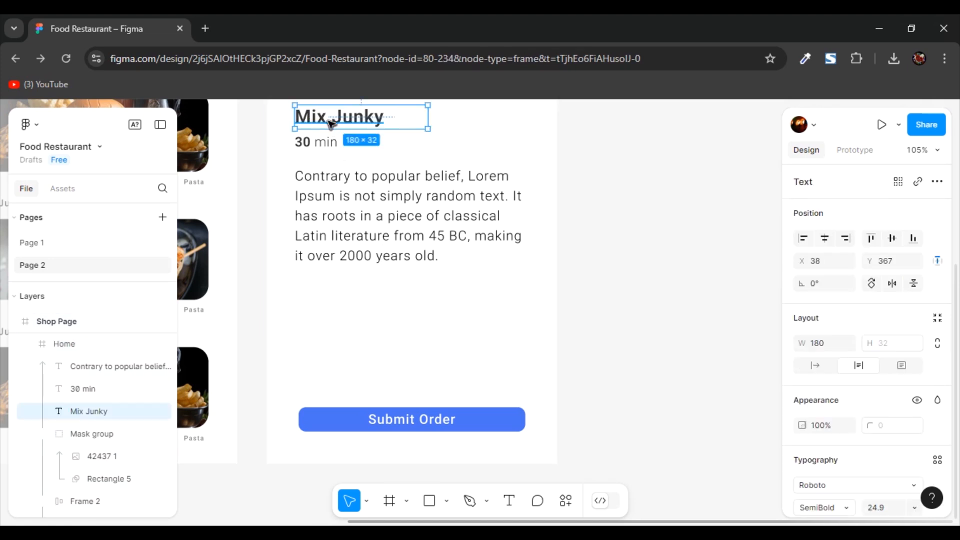
pyautogui.hotkey('ctrl', 'd')
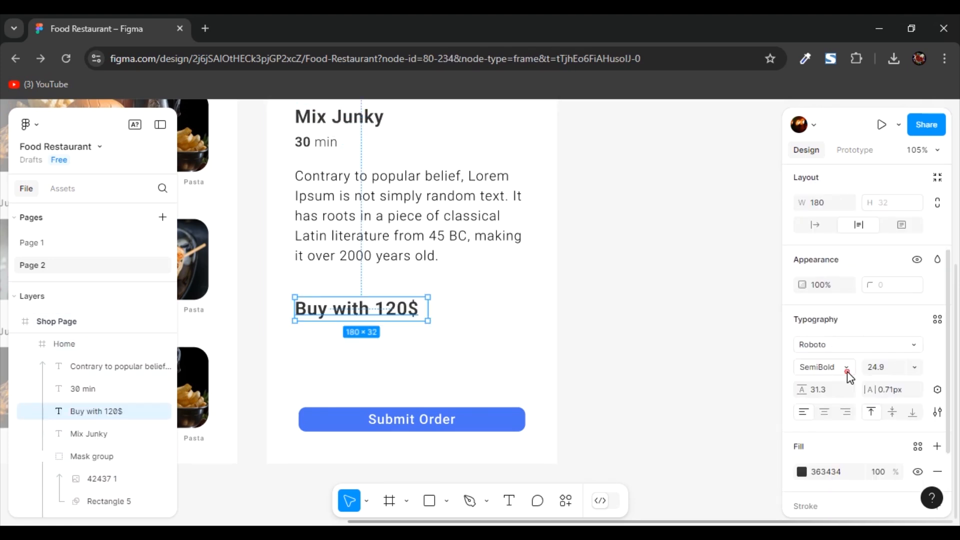
pyautogui.click(847, 371)
pyautogui.click(847, 356)
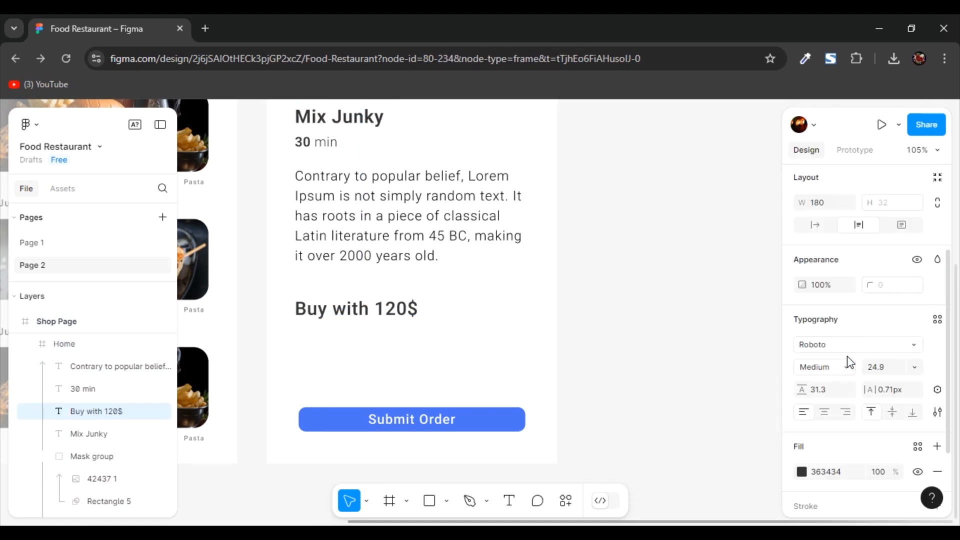
# - Make only the "120$" part of the "Buy with 120$" line Bold
pyautogui.doubleClick(424, 316)
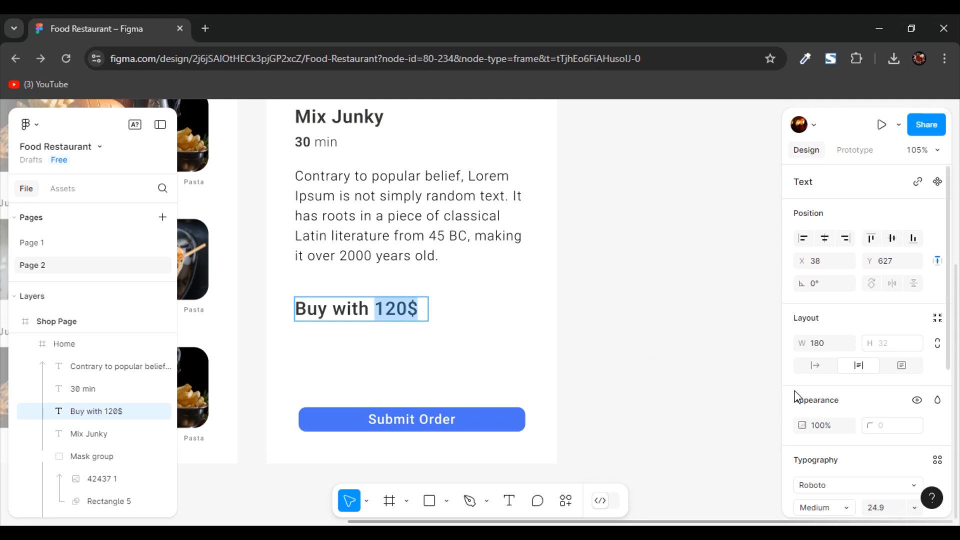
pyautogui.scroll(-4, 844, 388)
pyautogui.click(847, 300)
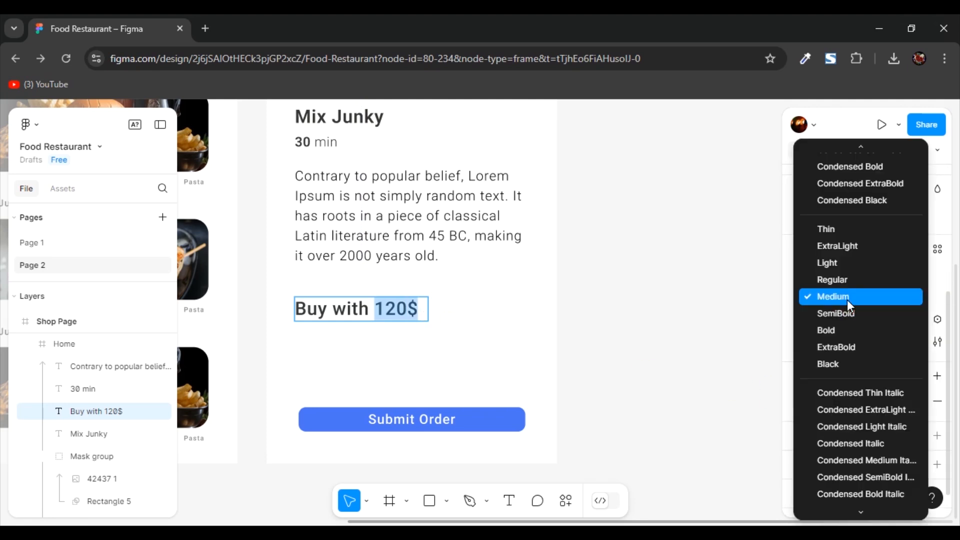
pyautogui.click(854, 331)
pyautogui.press('Escape')
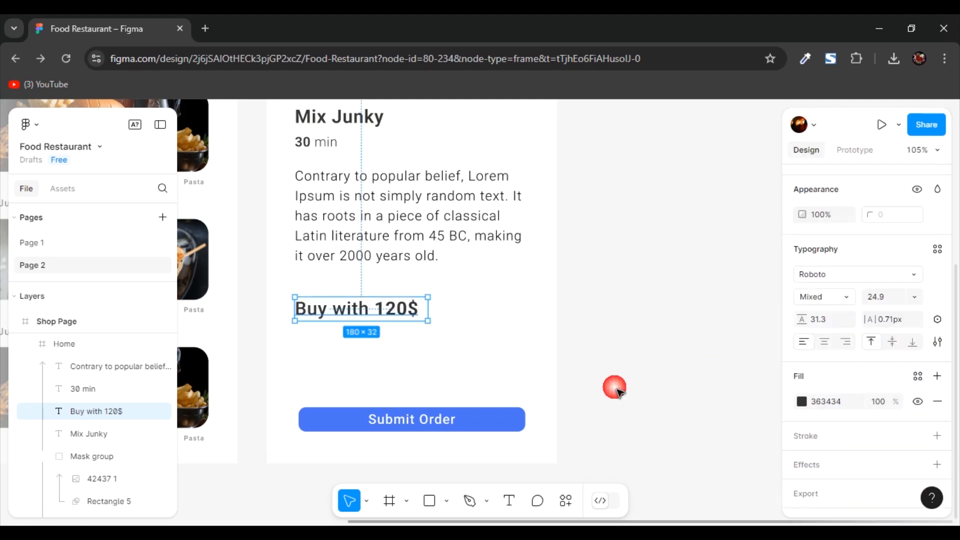
# - Make the Submit Order button taller with its label at size 20, and move the "Buy with 120$" line down just above it
pyautogui.click(485, 416)
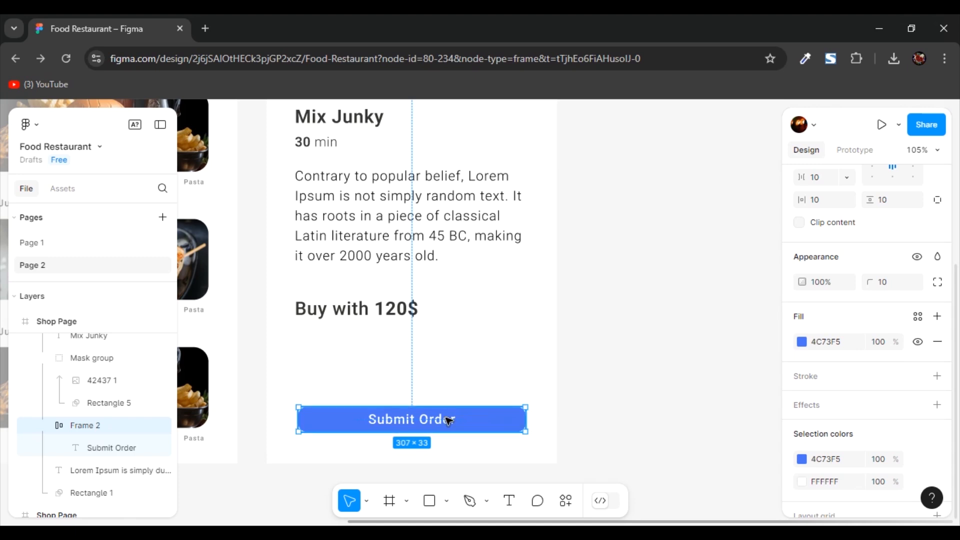
pyautogui.moveTo(430, 418); pyautogui.dragTo(430, 404)
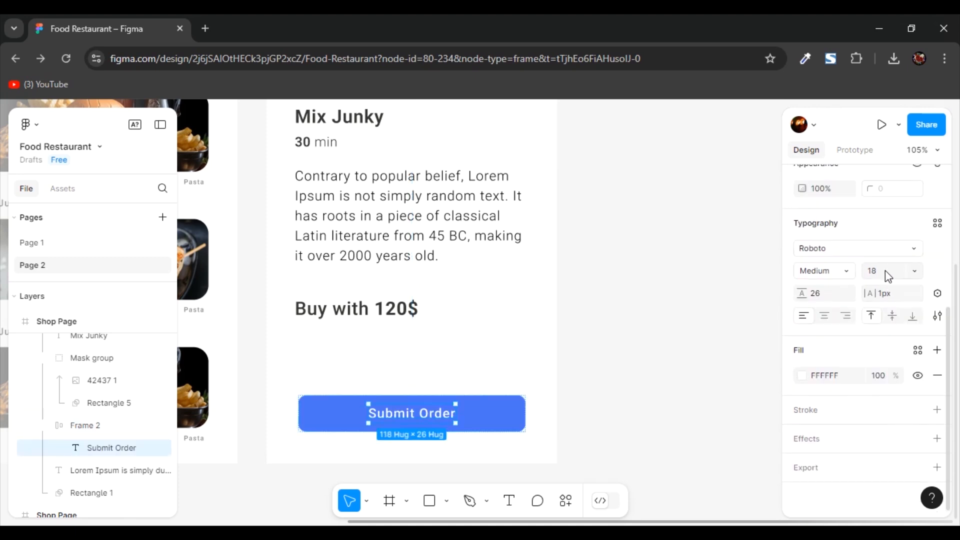
pyautogui.click(881, 275)
pyautogui.write('2')
pyautogui.write('0')
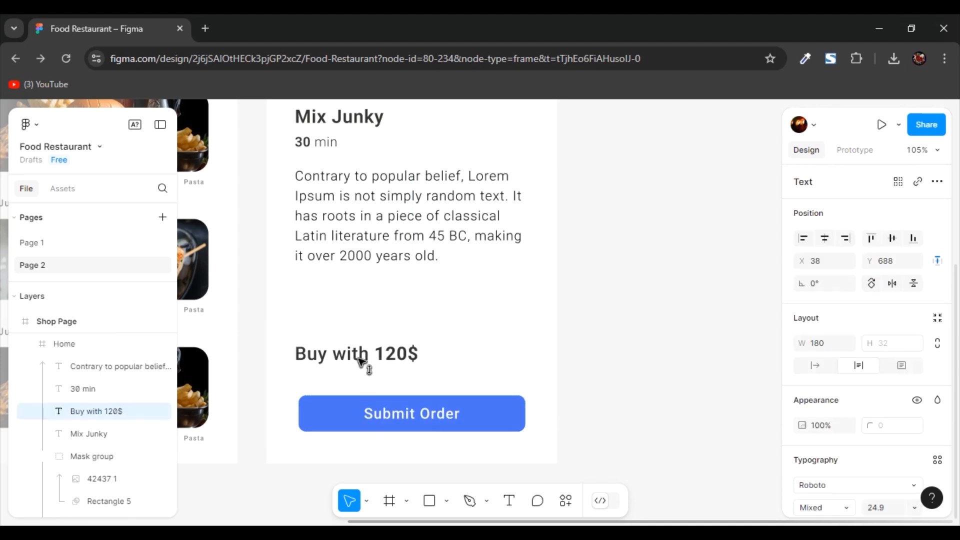
pyautogui.moveTo(358, 356); pyautogui.dragTo(360, 365)
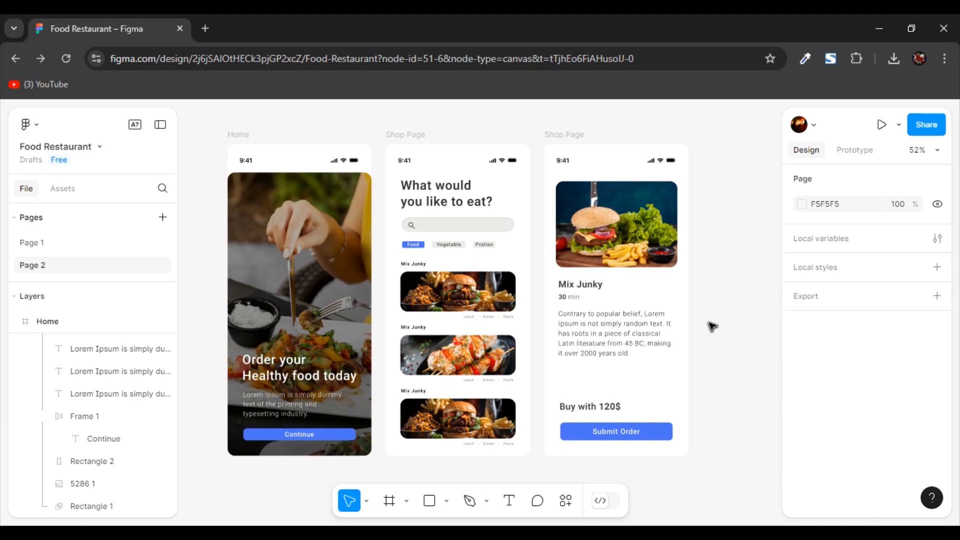
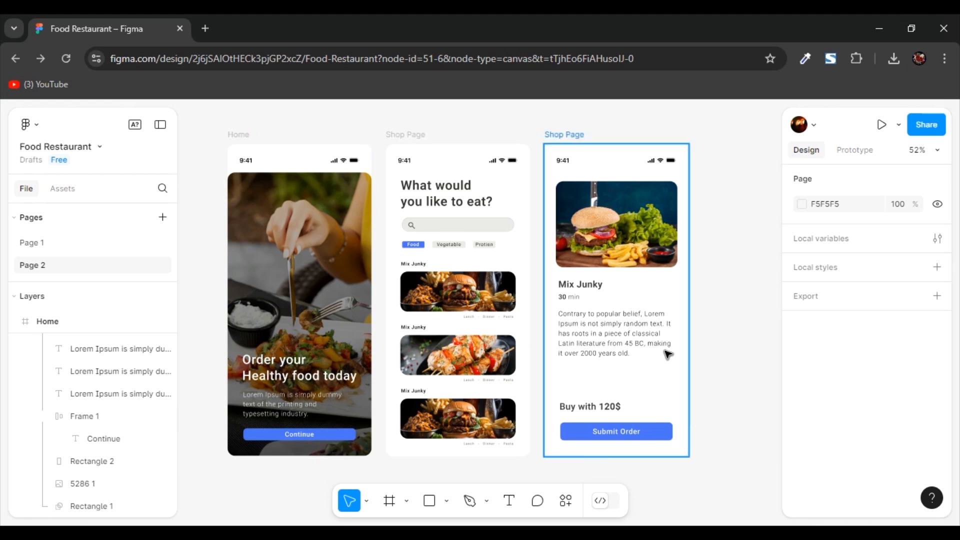
# - Present the Page 2 design in a separate preview and switch the editor to prototyping mode
pyautogui.hotkey('ctrl', 'alt', 'Return')
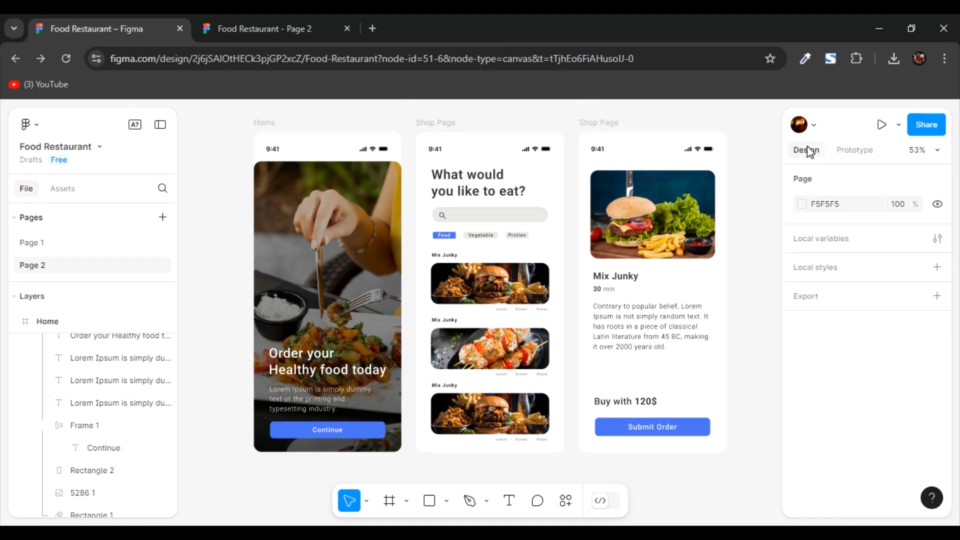
pyautogui.click(855, 151)
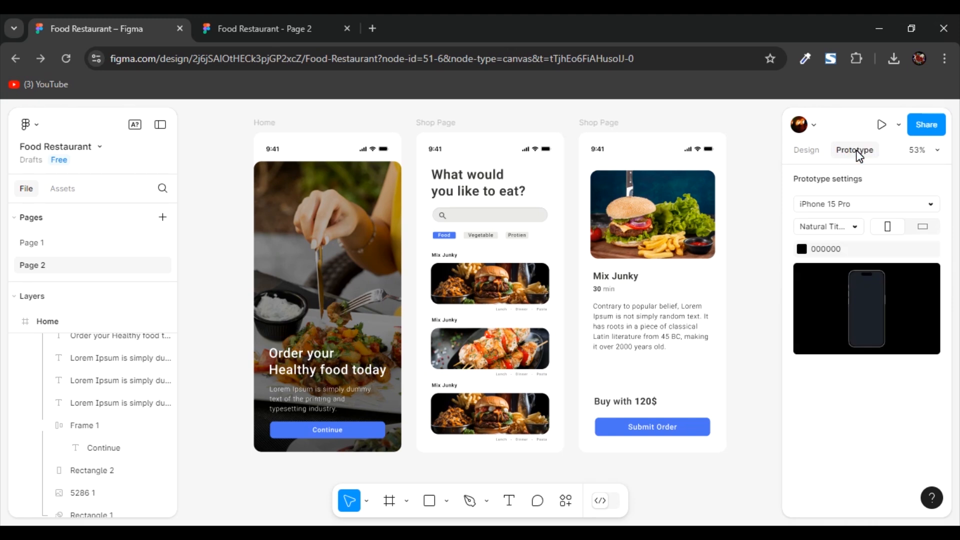
# - Try Blue Titanium for the iPhone 15 Pro prototype device and return it to Natural Titanium
pyautogui.click(849, 229)
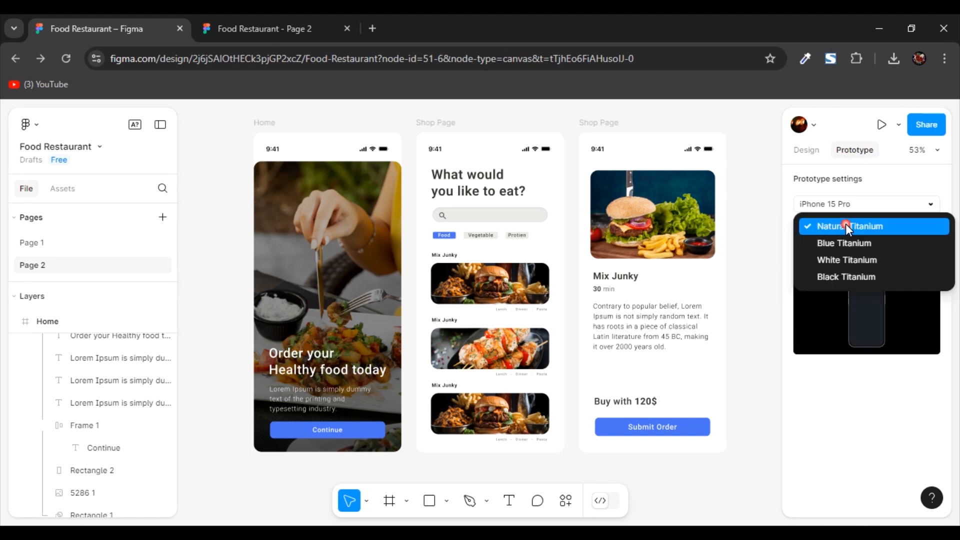
pyautogui.click(842, 225)
pyautogui.click(848, 228)
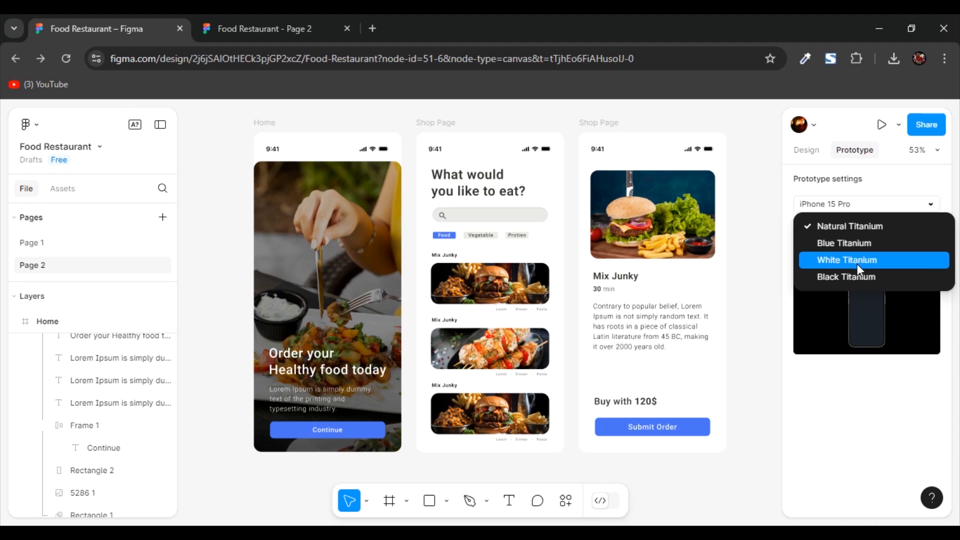
pyautogui.click(859, 242)
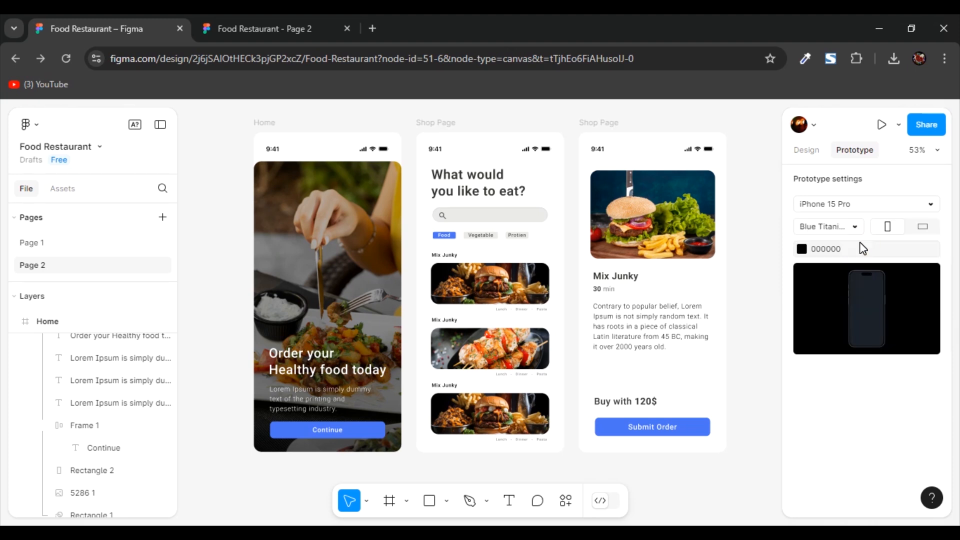
pyautogui.click(855, 224)
pyautogui.click(844, 208)
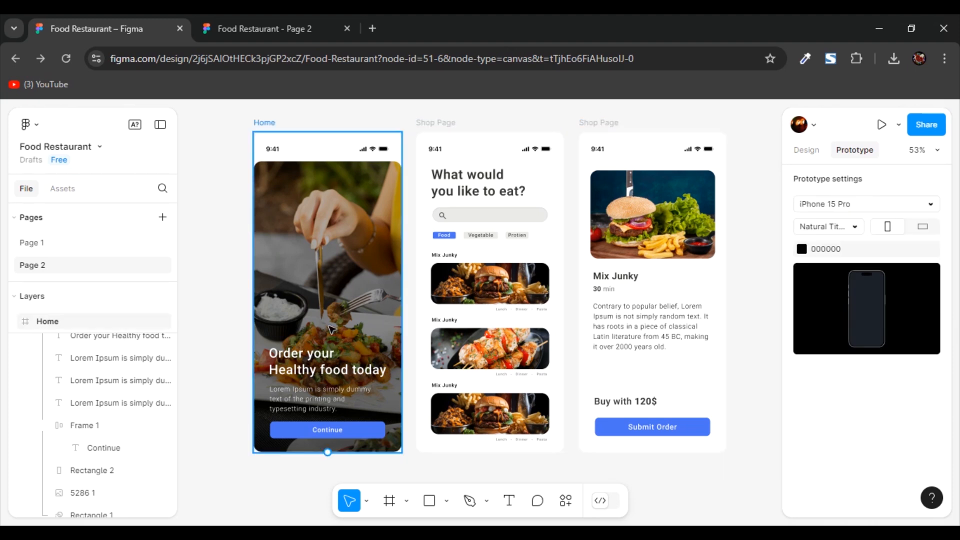
# - Connect the Home screen's Continue button to the "What would you like to eat?" Shop Page with a prototype link
pyautogui.click(334, 438)
pyautogui.click(333, 437)
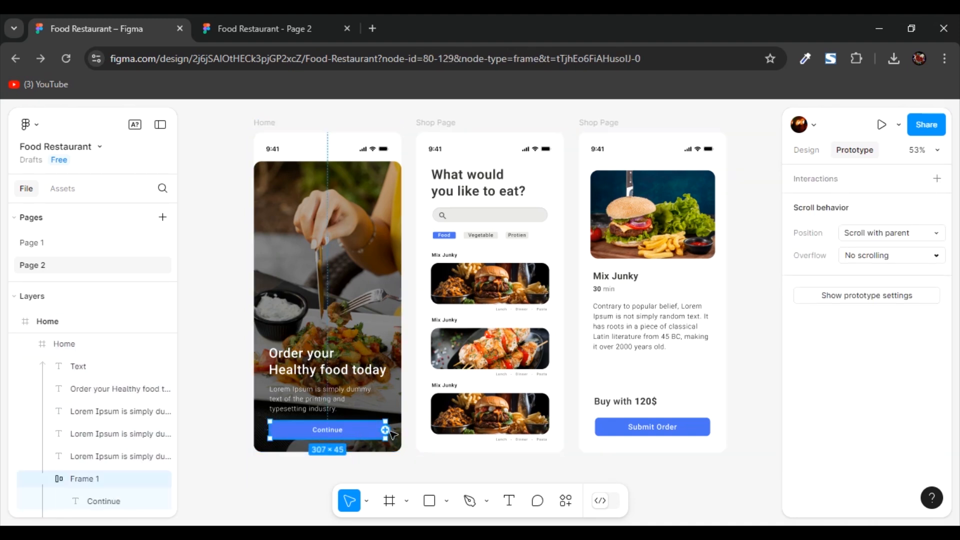
pyautogui.scroll(3, 390, 438)
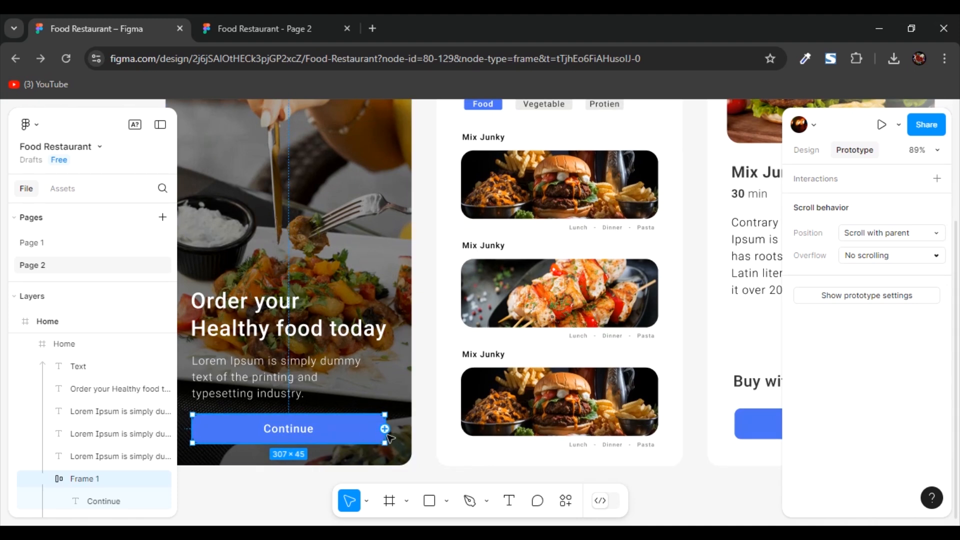
pyautogui.moveTo(384, 429); pyautogui.dragTo(452, 254)
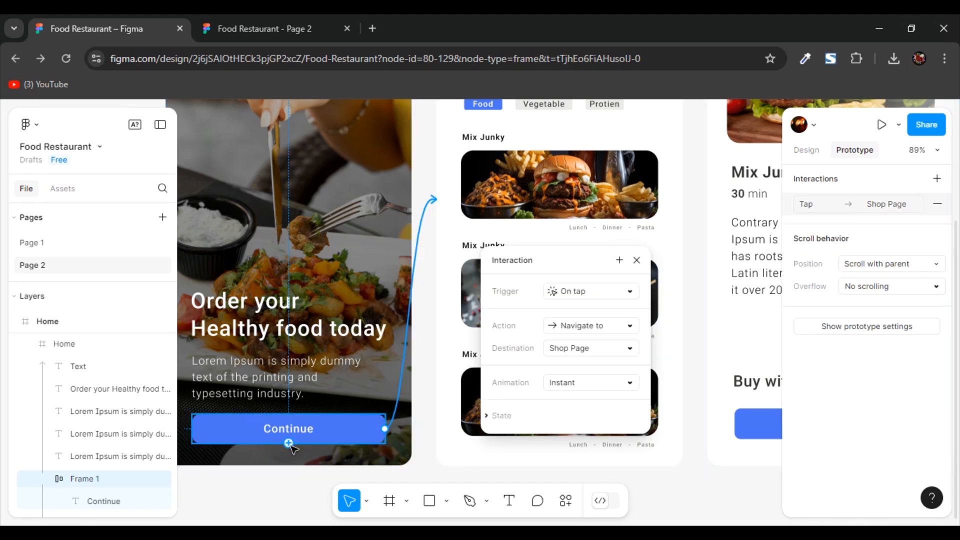
# - Set the Continue button's interaction to On tap, Navigate to the "What would you like to eat?" Shop Page, with the Dissolve animation
pyautogui.scroll(1, 306, 441)
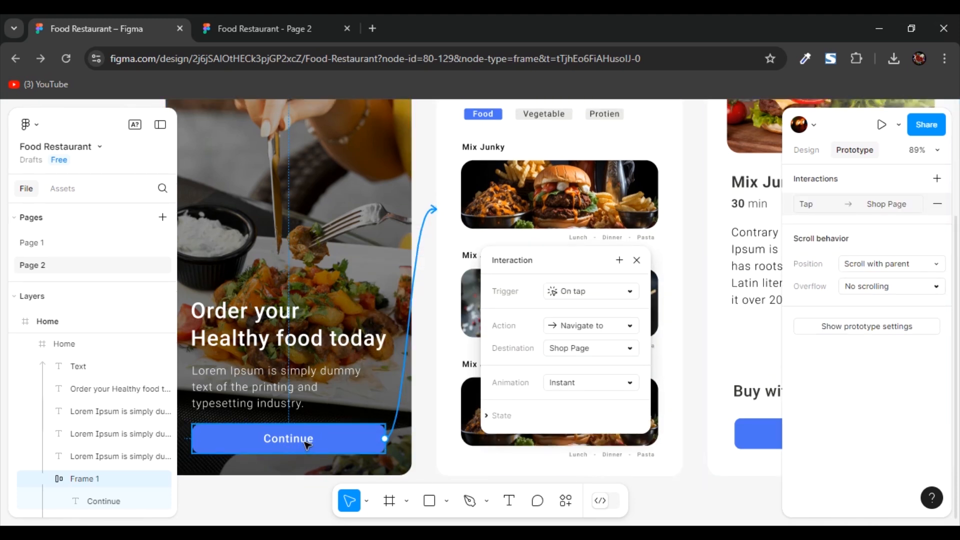
pyautogui.scroll(5, 311, 450)
pyautogui.click(728, 325)
pyautogui.click(730, 325)
pyautogui.click(730, 325)
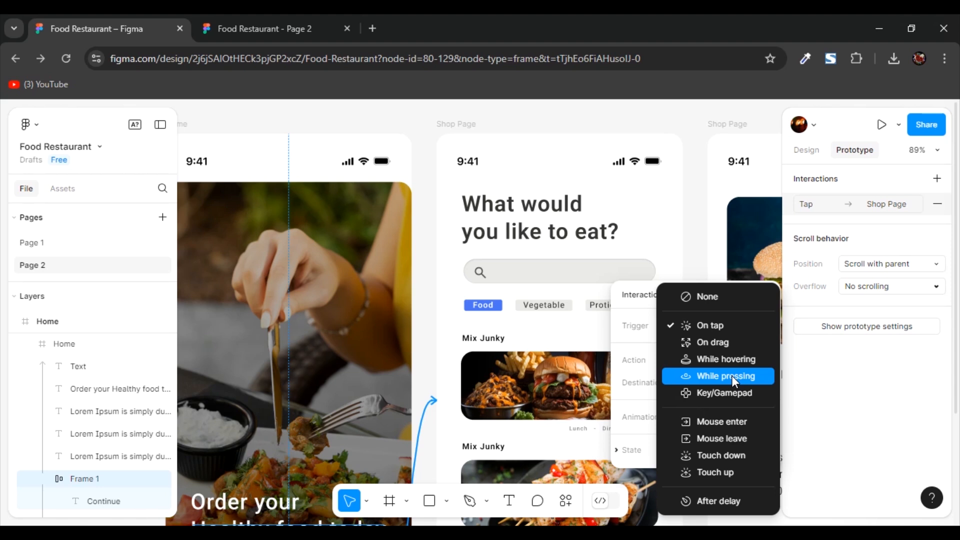
pyautogui.click(712, 328)
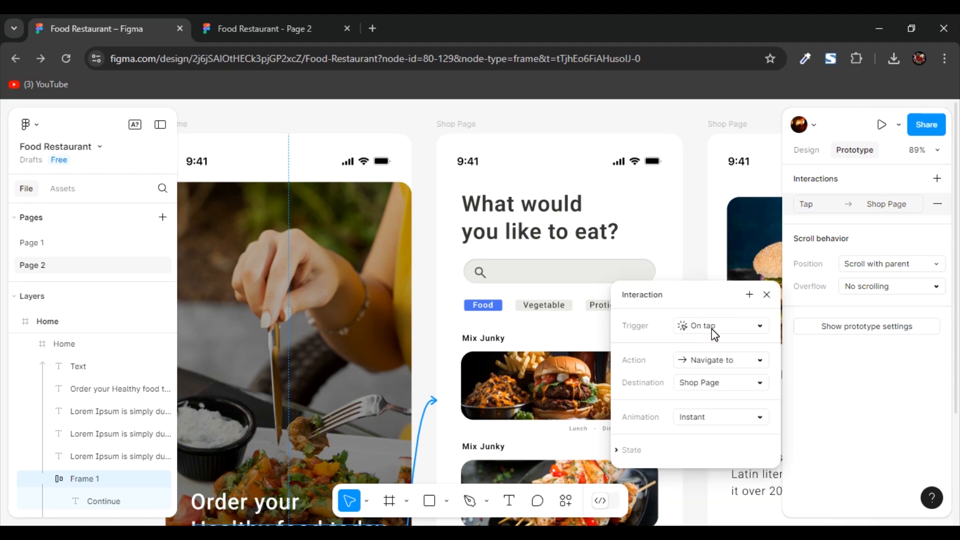
pyautogui.click(741, 366)
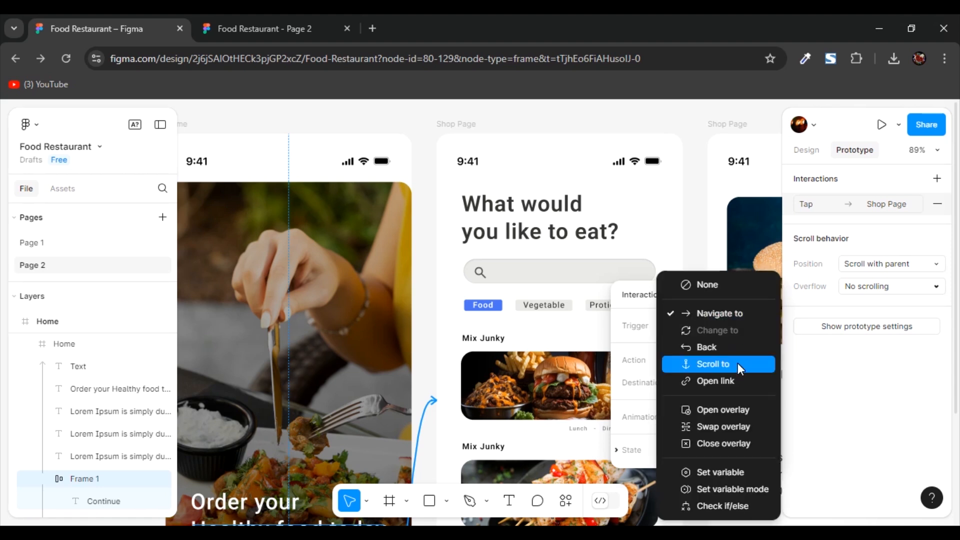
pyautogui.click(720, 313)
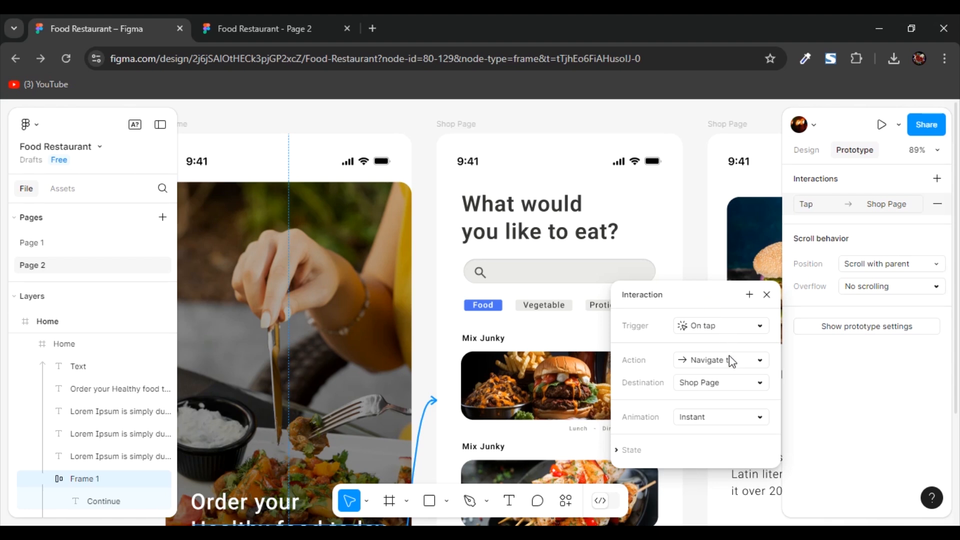
pyautogui.click(718, 383)
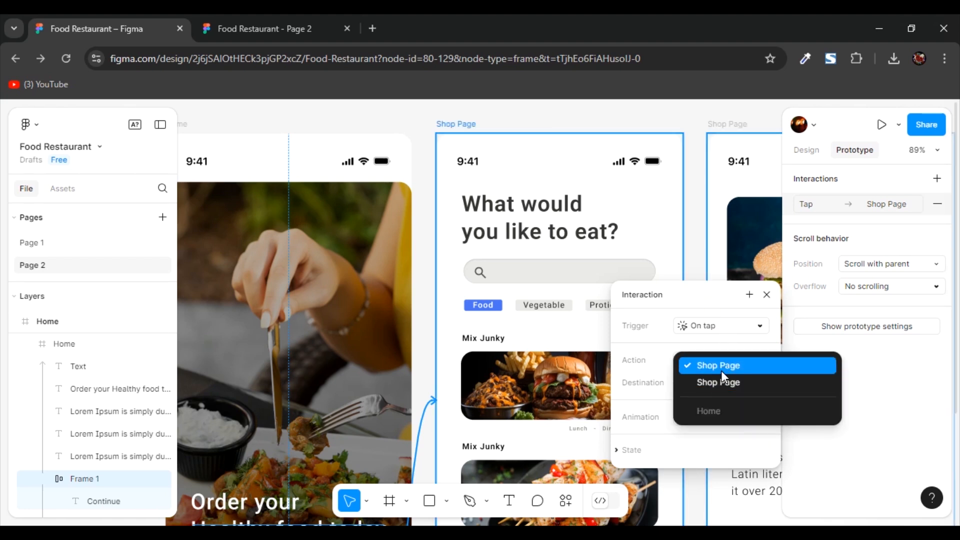
pyautogui.click(721, 372)
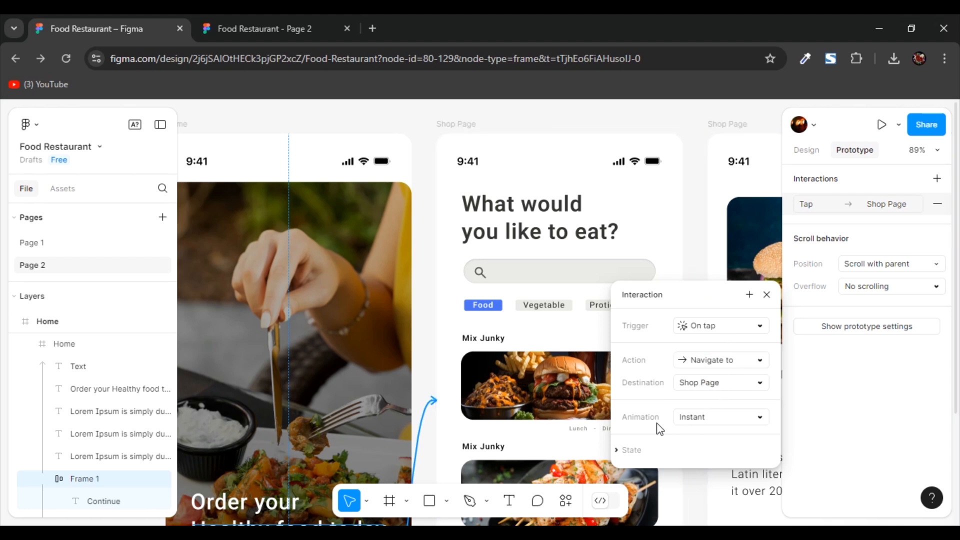
pyautogui.click(714, 415)
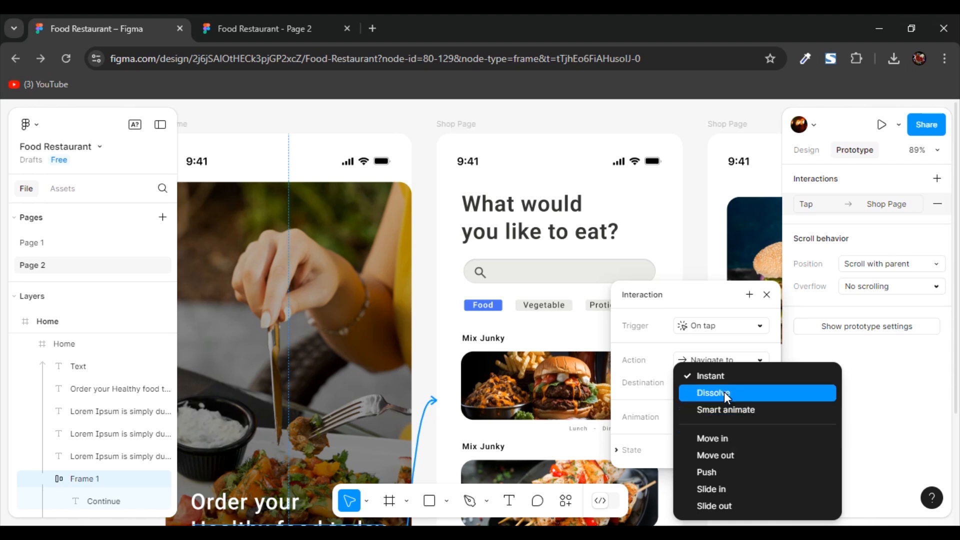
pyautogui.click(724, 393)
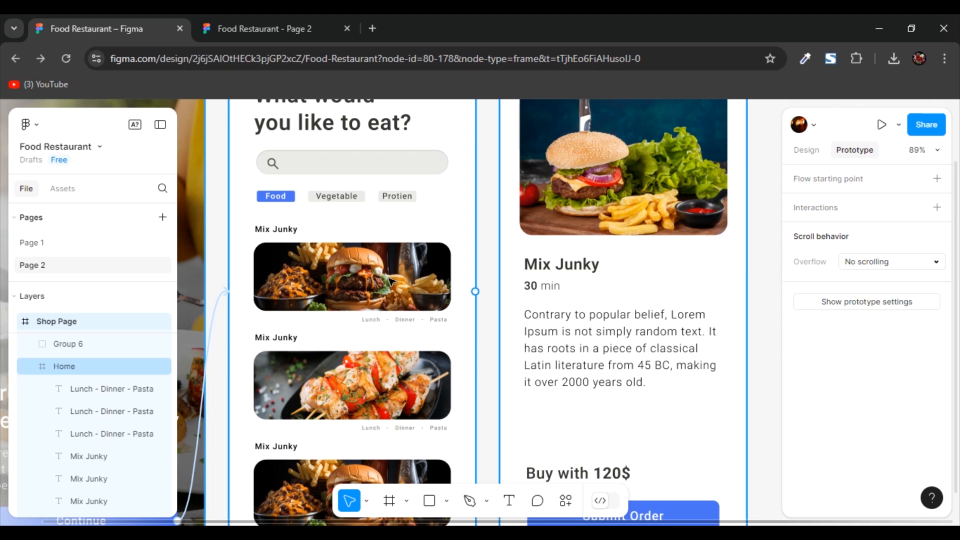
# - Link the first Mix Junky burger image to the order Shop Page with a Slide in animation
pyautogui.click(355, 277)
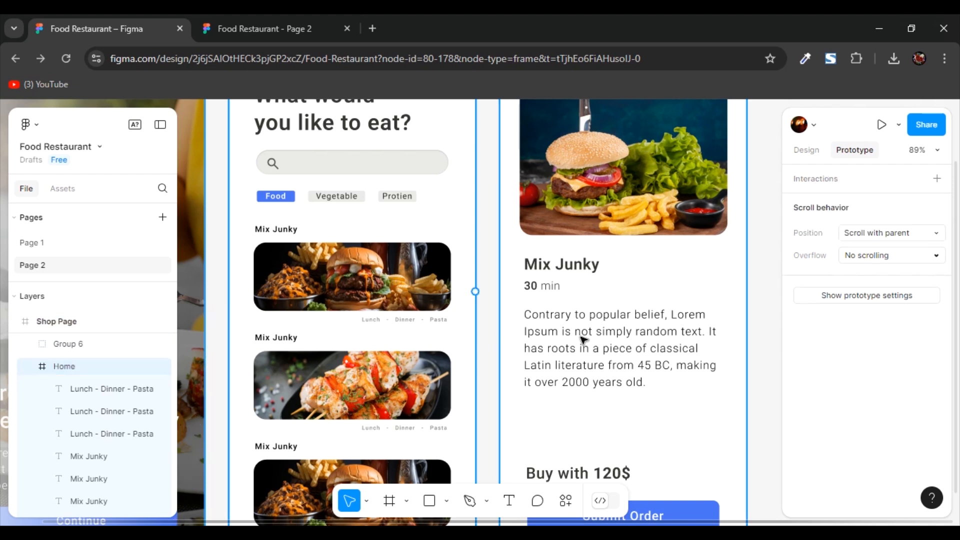
pyautogui.click(335, 278)
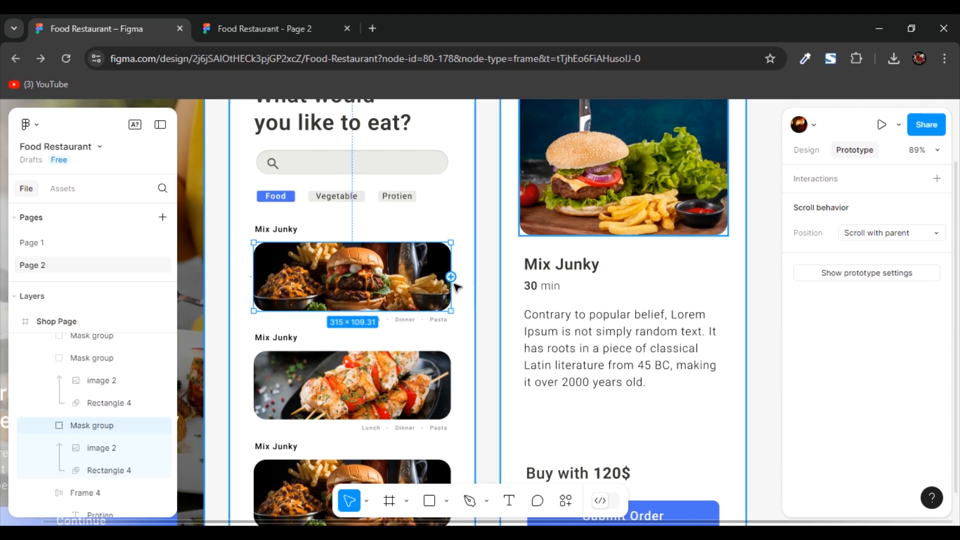
pyautogui.moveTo(451, 278); pyautogui.dragTo(512, 285)
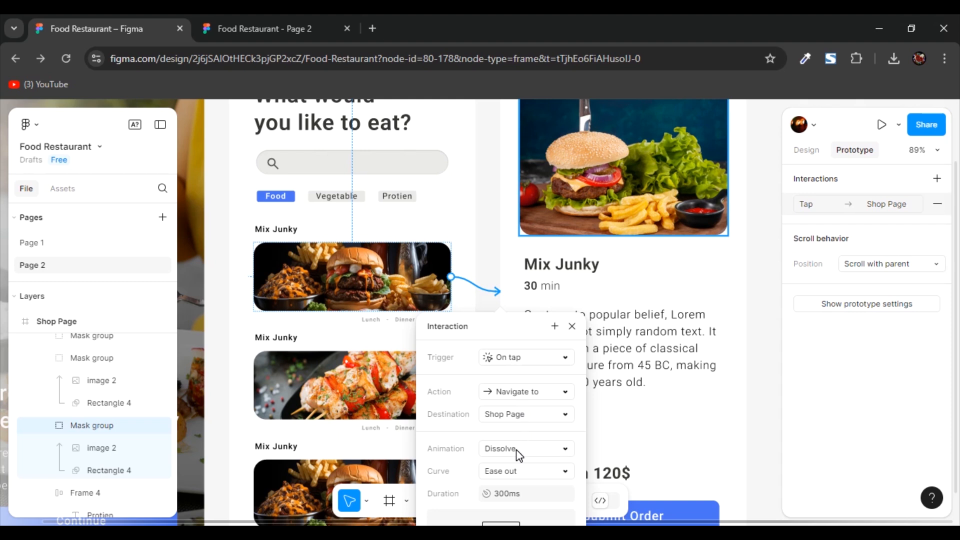
pyautogui.click(516, 449)
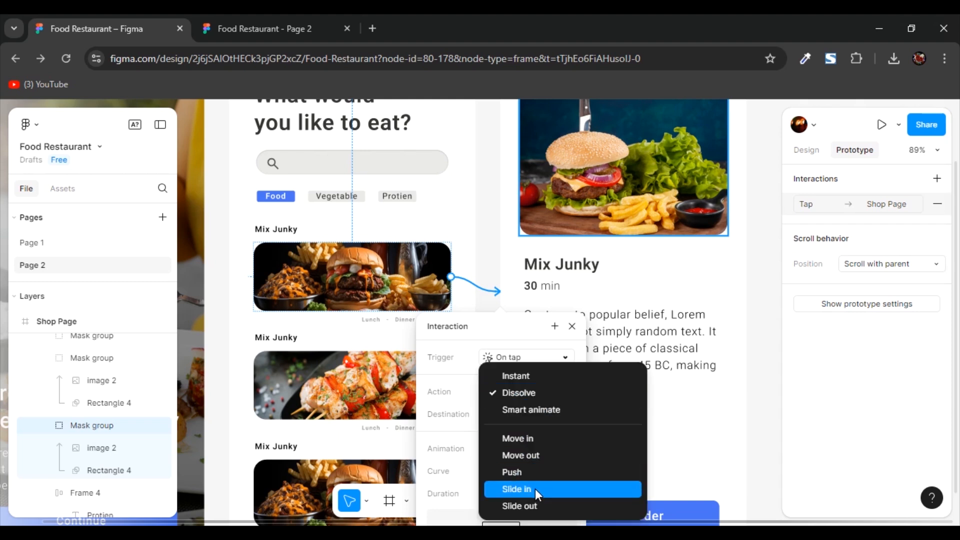
pyautogui.click(535, 488)
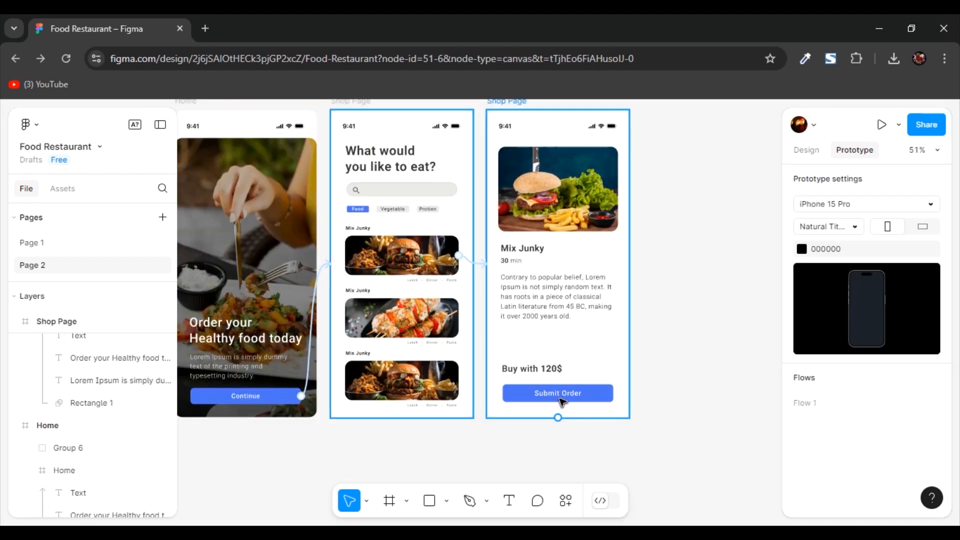
# - Link the Submit Order button back to the Home screen and set its Slide in direction to rightward
pyautogui.click(562, 401)
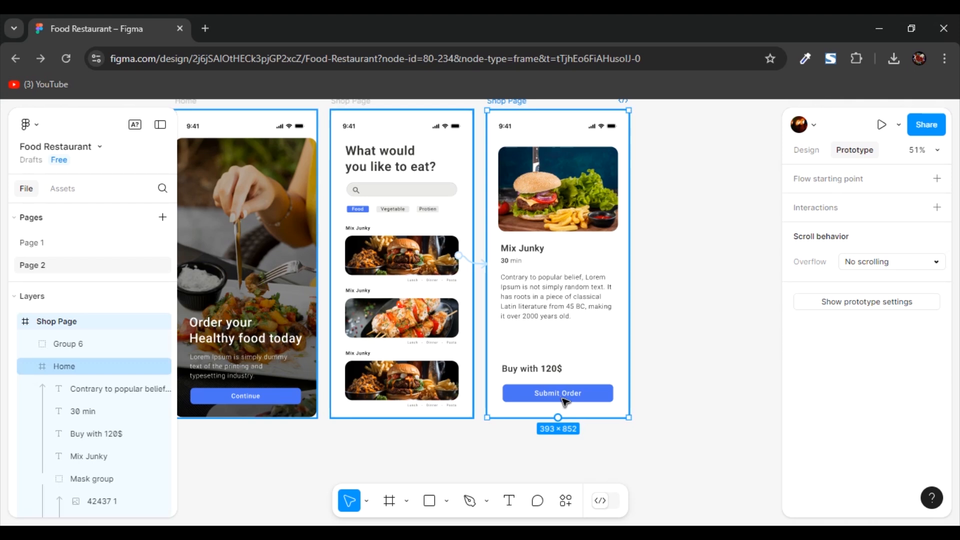
pyautogui.click(563, 401)
pyautogui.moveTo(557, 401); pyautogui.dragTo(253, 386)
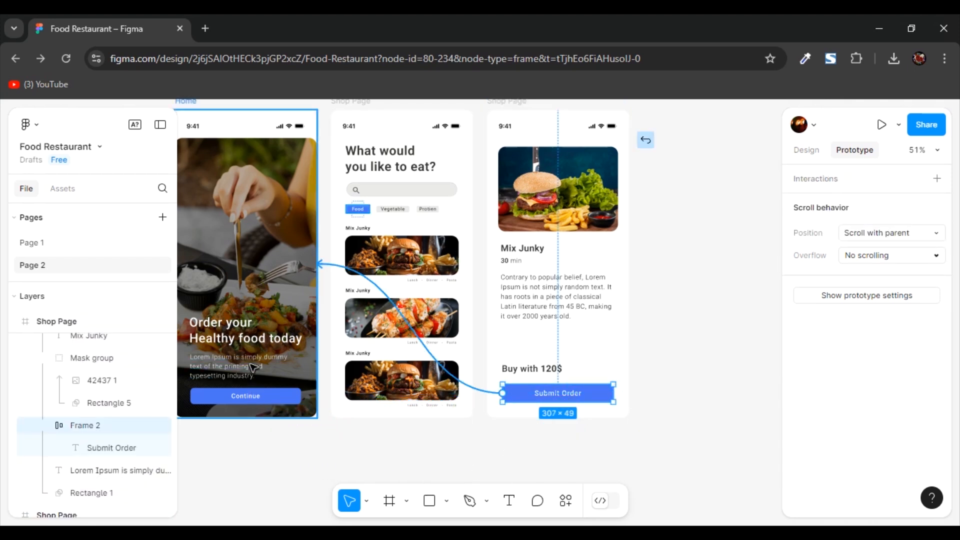
pyautogui.moveTo(254, 368); pyautogui.dragTo(249, 363)
pyautogui.scroll(-1, 339, 451)
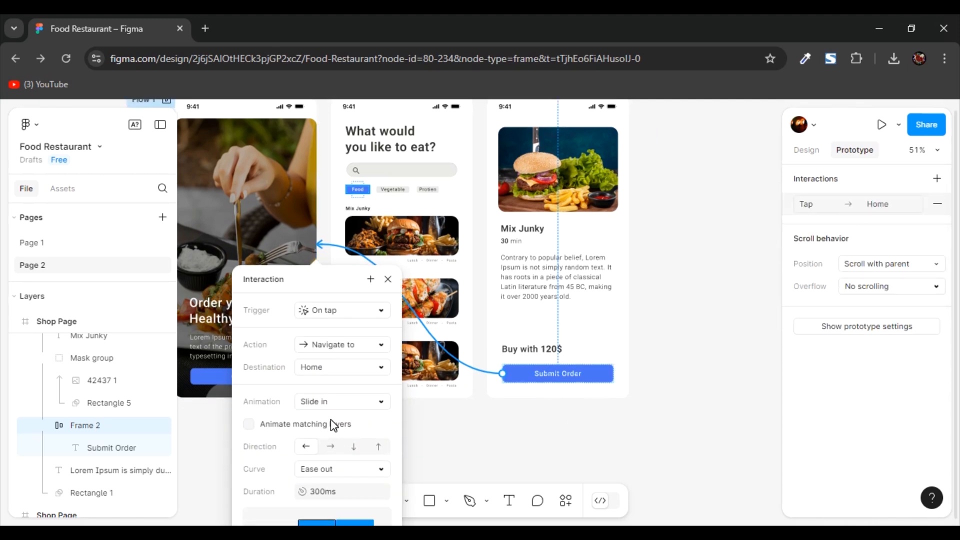
pyautogui.click(332, 446)
pyautogui.click(718, 293)
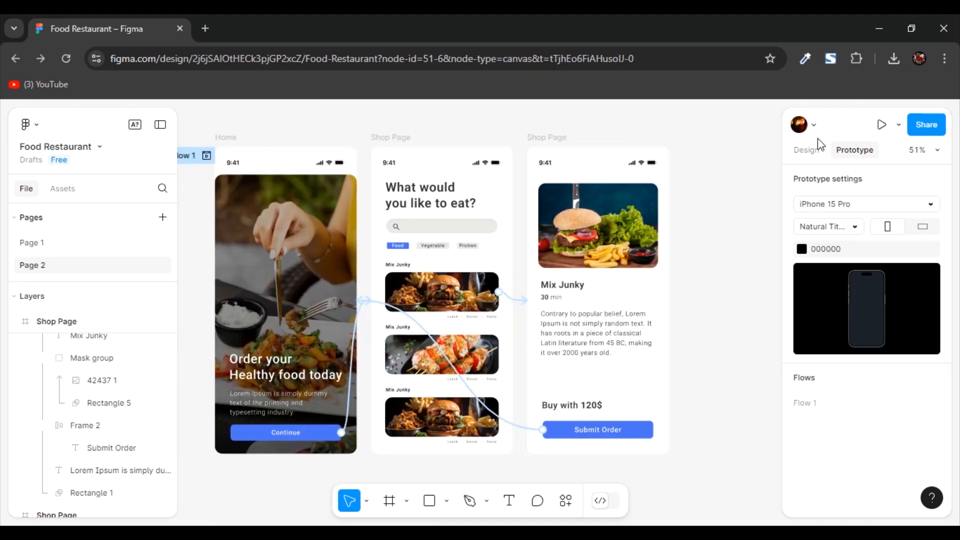
# - Present the prototype and test the flow through the Continue button, first burger image and Submit Order button
pyautogui.click(882, 126)
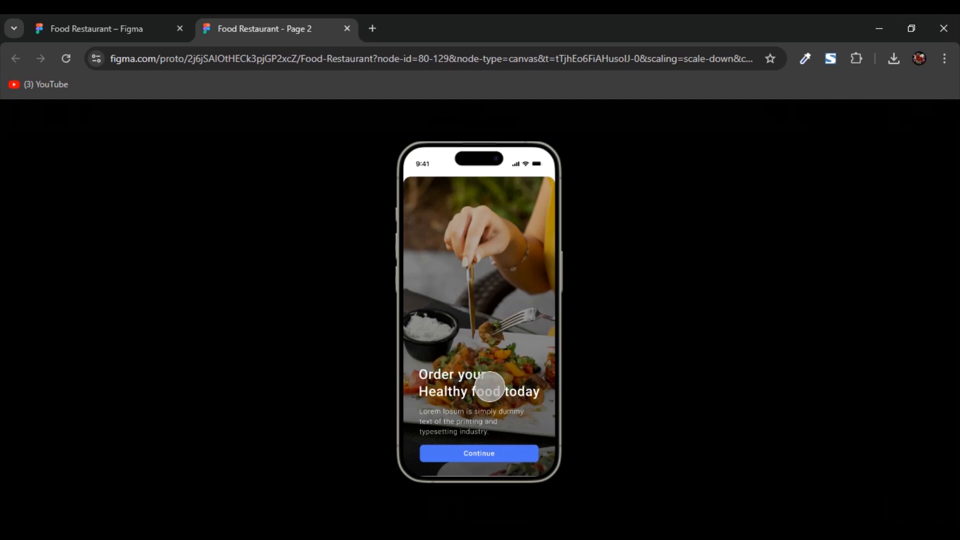
pyautogui.click(499, 475)
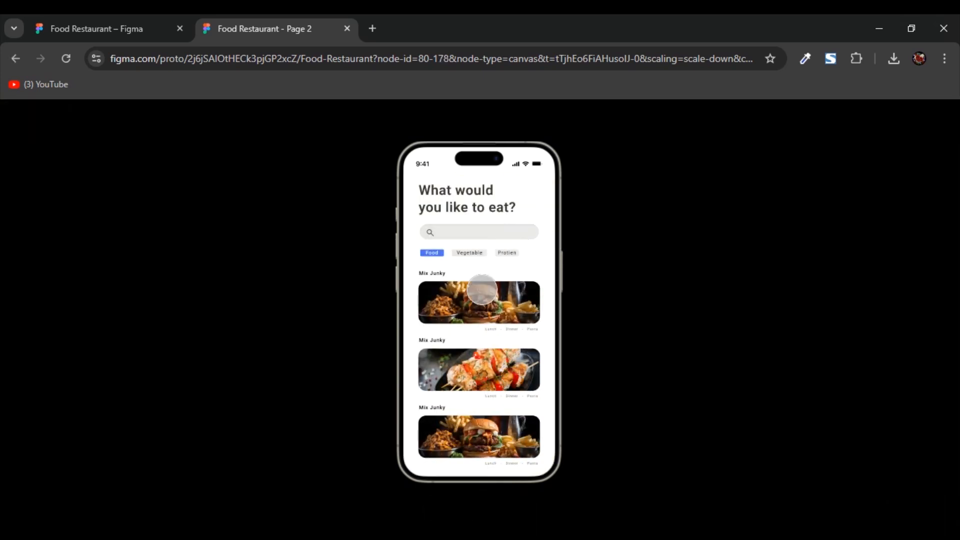
pyautogui.click(486, 399)
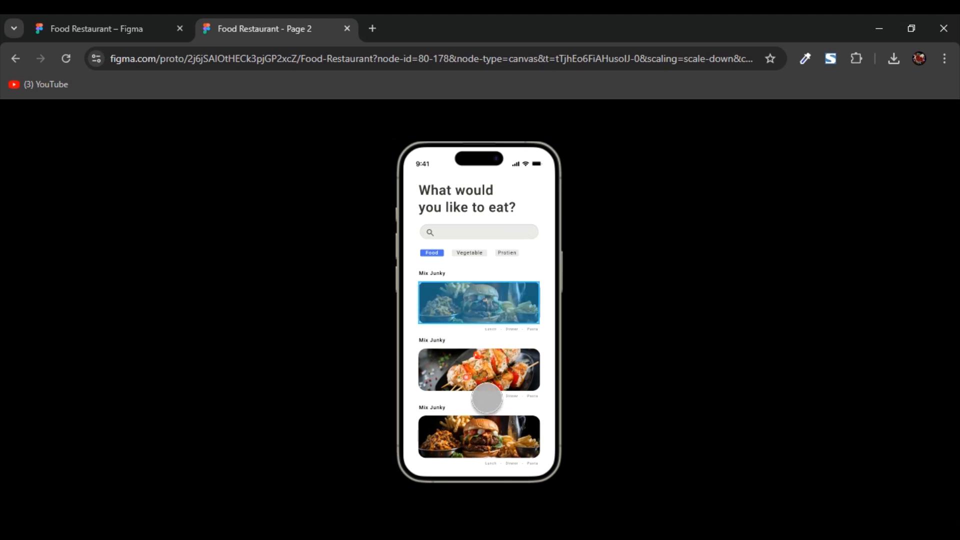
pyautogui.click(486, 398)
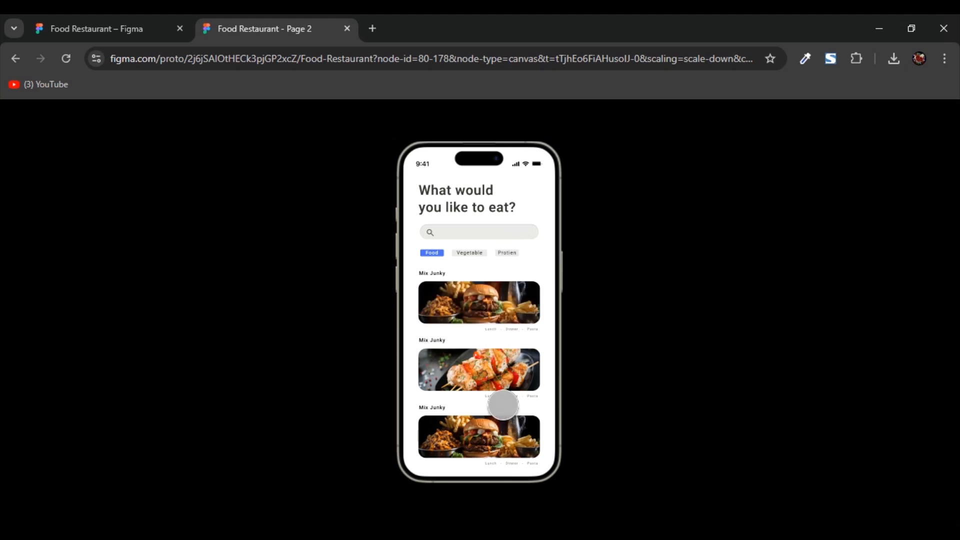
pyautogui.click(503, 405)
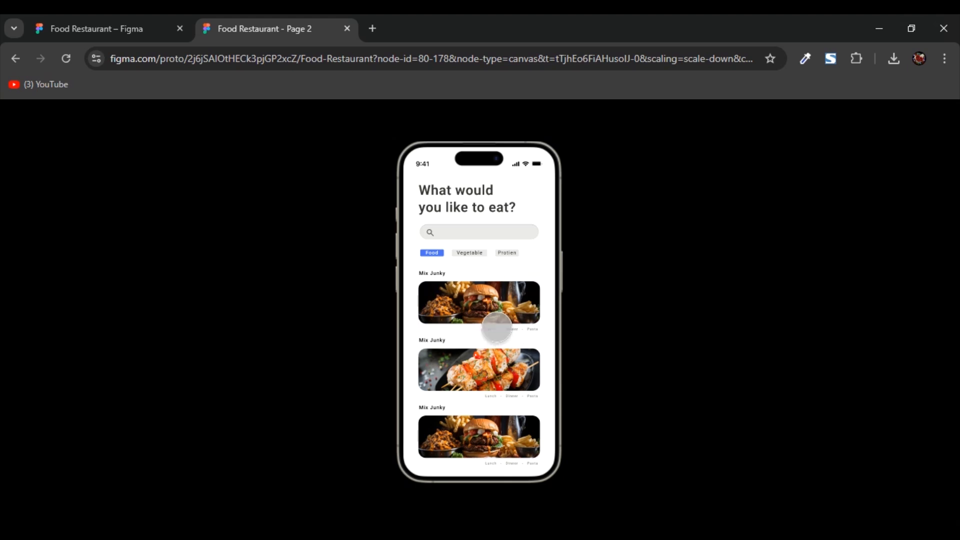
pyautogui.click(497, 327)
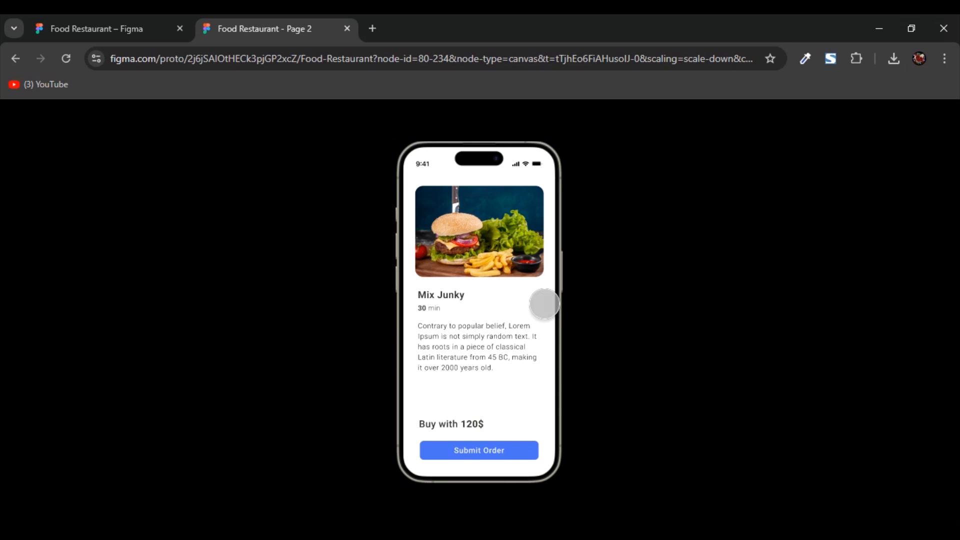
pyautogui.click(491, 272)
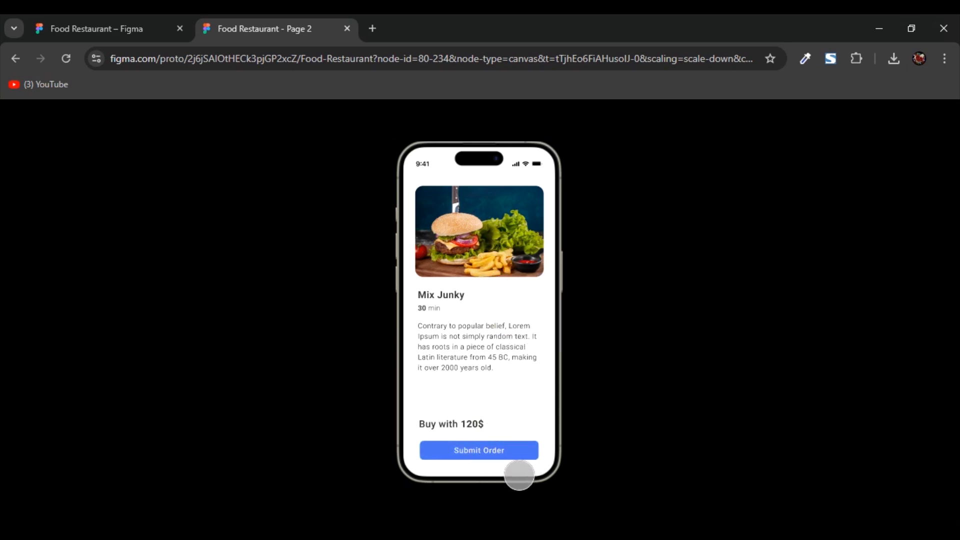
pyautogui.click(472, 451)
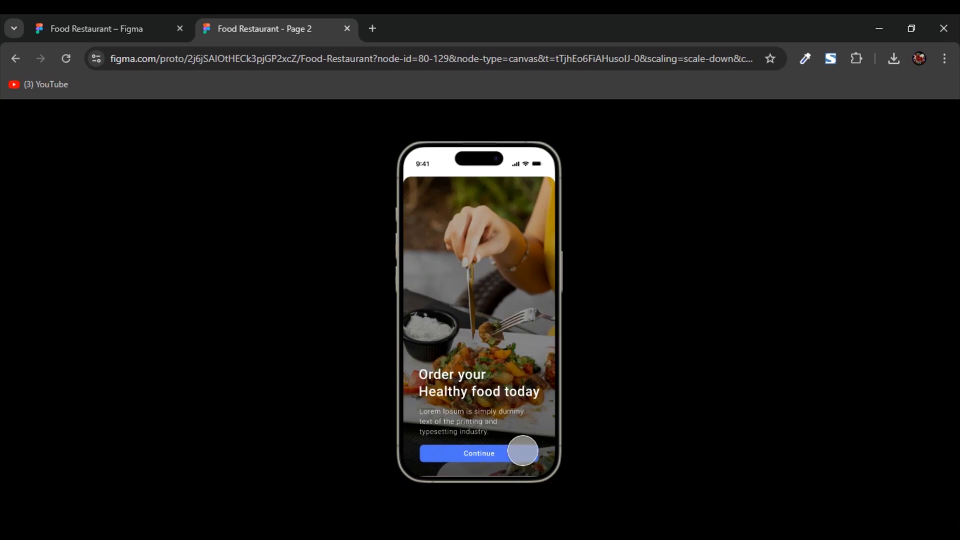
pyautogui.click(512, 453)
pyautogui.click(502, 325)
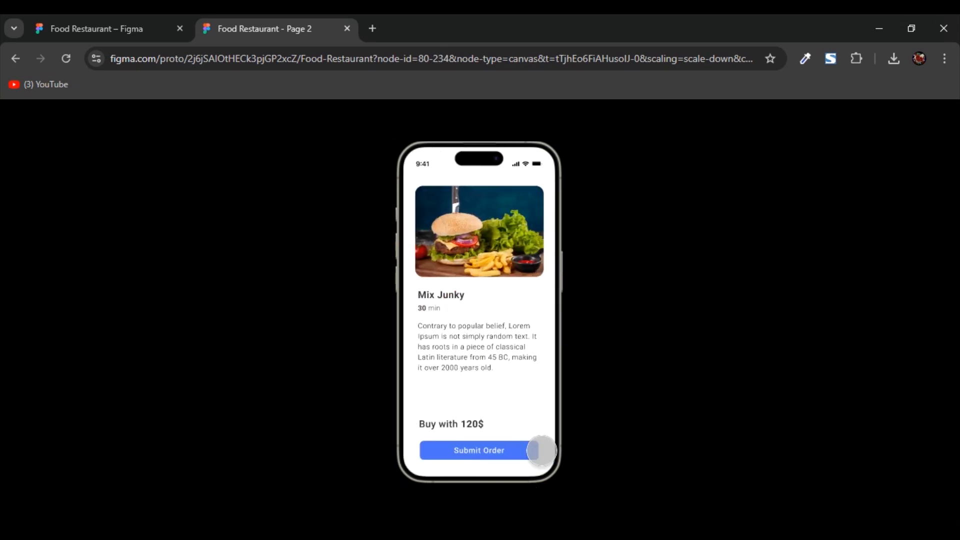